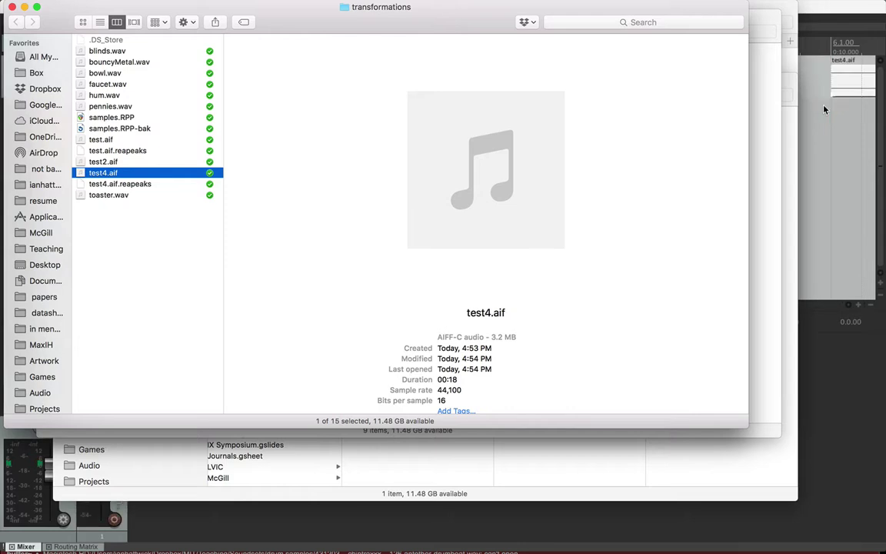
Move the test4.aif item to position 1.4.00 on the timeline and set its item timebase to Time
{"action": "left_click_drag", "start_coordinate": [842, 73], "coordinate": [332, 81]}
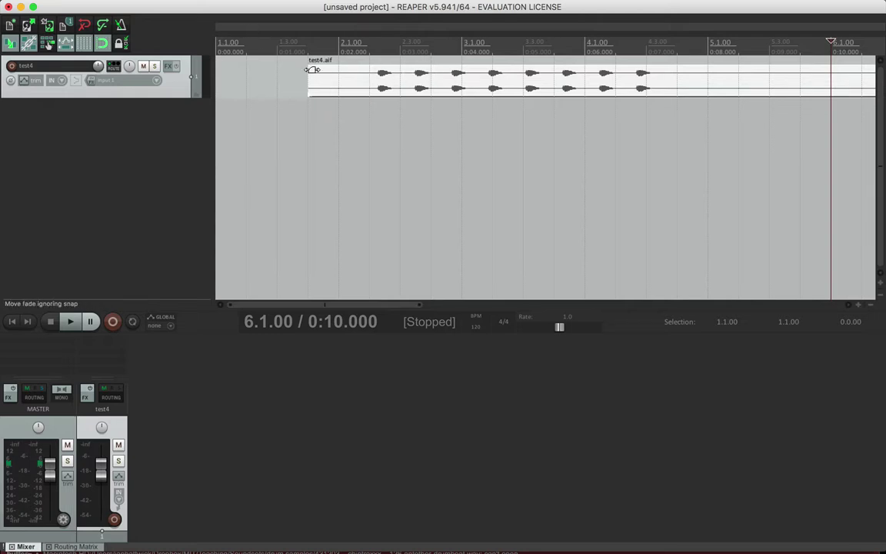
{"action": "right_click", "coordinate": [406, 81]}
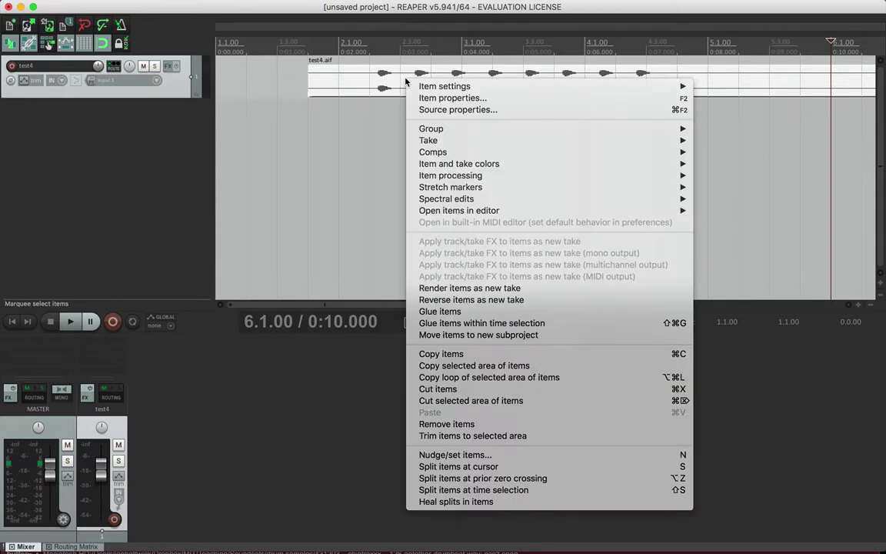
{"action": "left_click", "coordinate": [450, 97]}
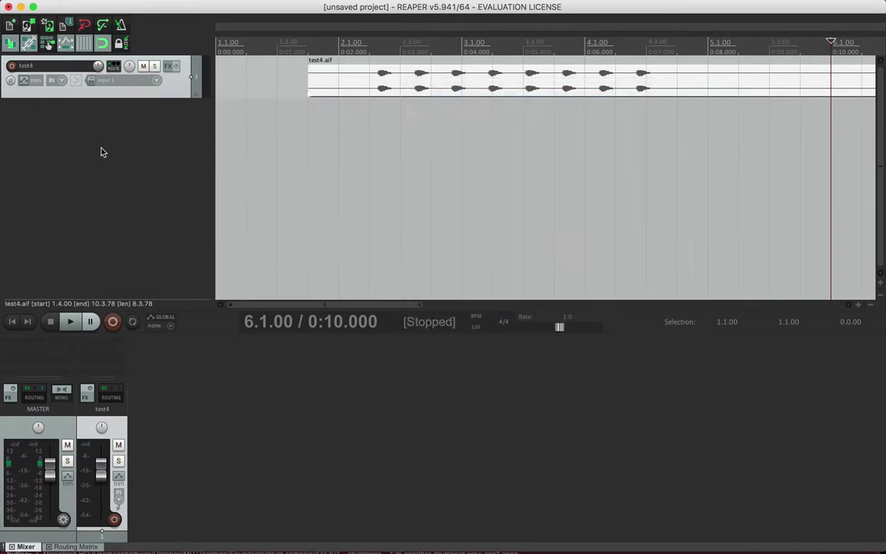
{"action": "left_click", "coordinate": [139, 87]}
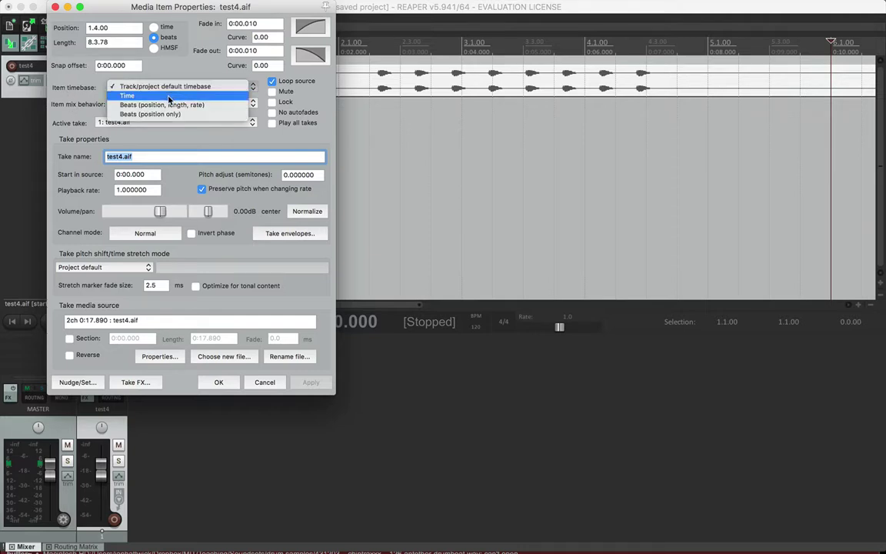
{"action": "left_click", "coordinate": [169, 96]}
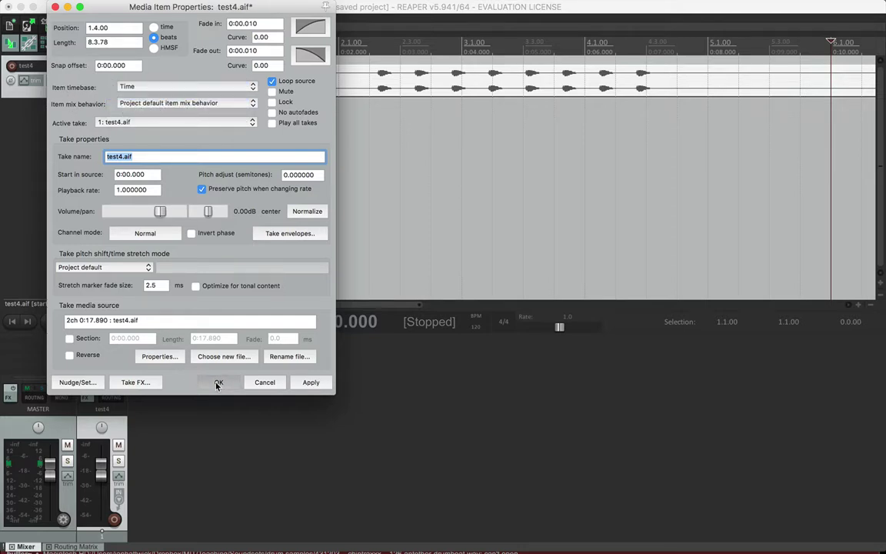
{"action": "left_click", "coordinate": [218, 383]}
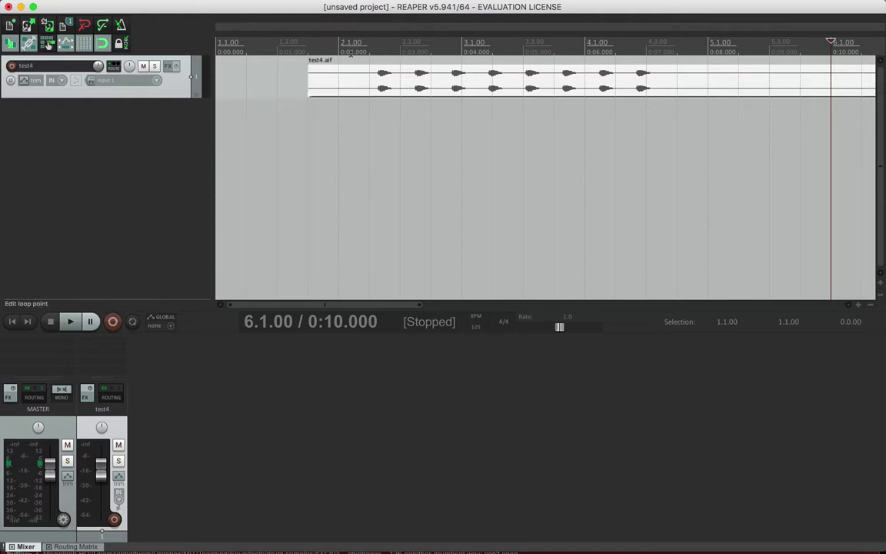
Try the project tempo at 98 BPM and restore it to 120 BPM
{"action": "left_click", "coordinate": [474, 327]}
{"action": "type", "text": "98"}
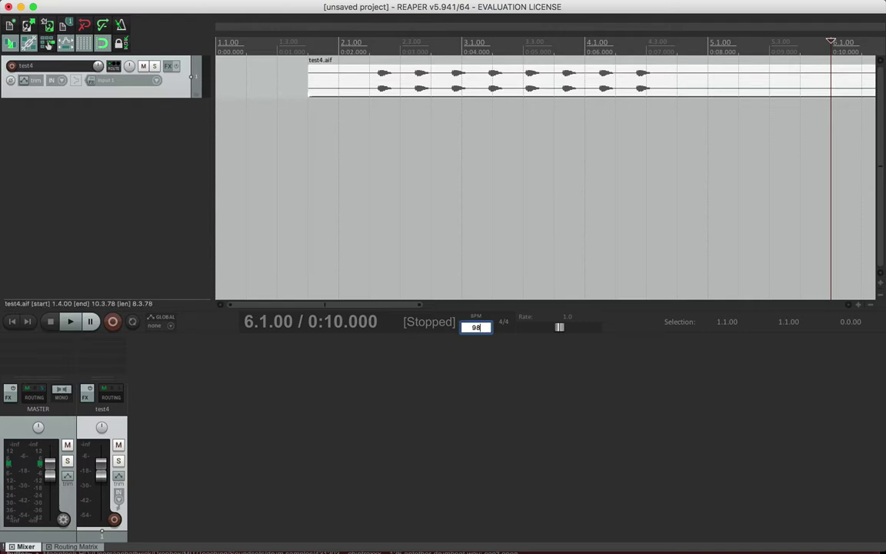
{"action": "key", "text": "Return"}
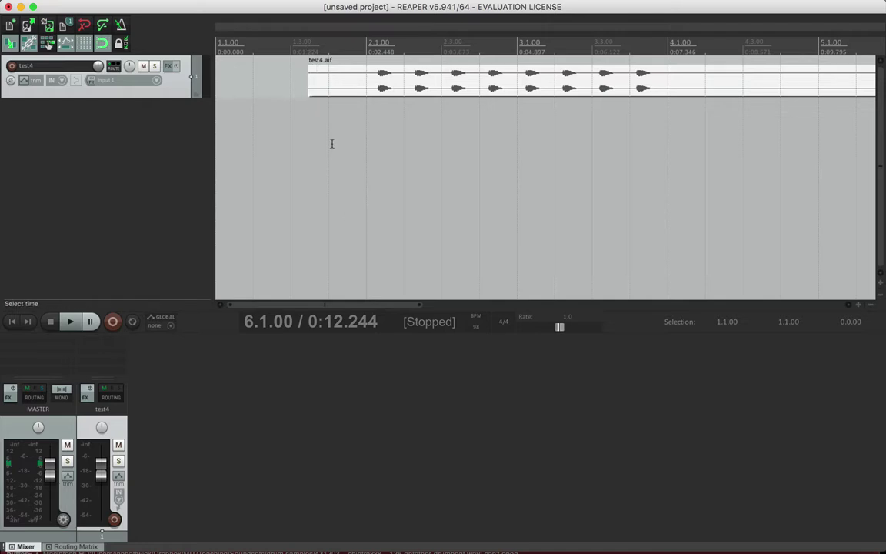
{"action": "double_click", "coordinate": [471, 328]}
{"action": "type", "text": "120"}
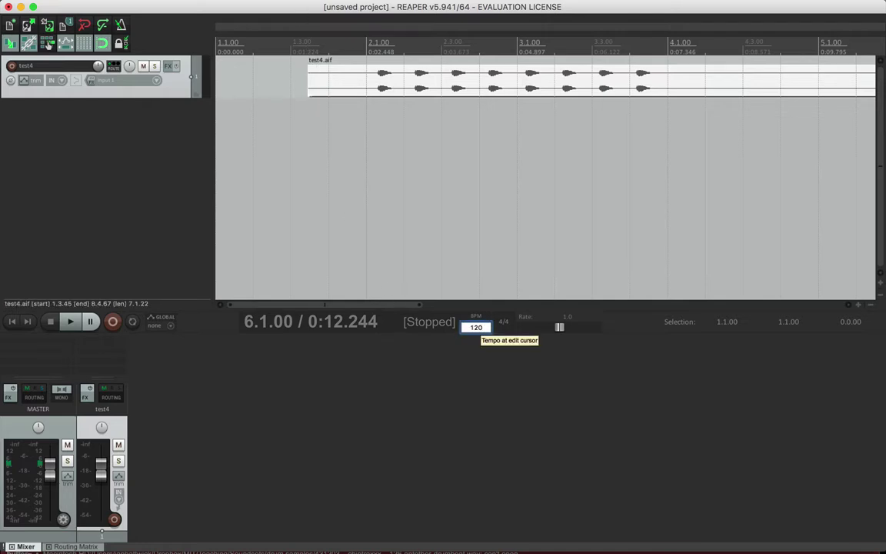
{"action": "key", "text": "Return"}
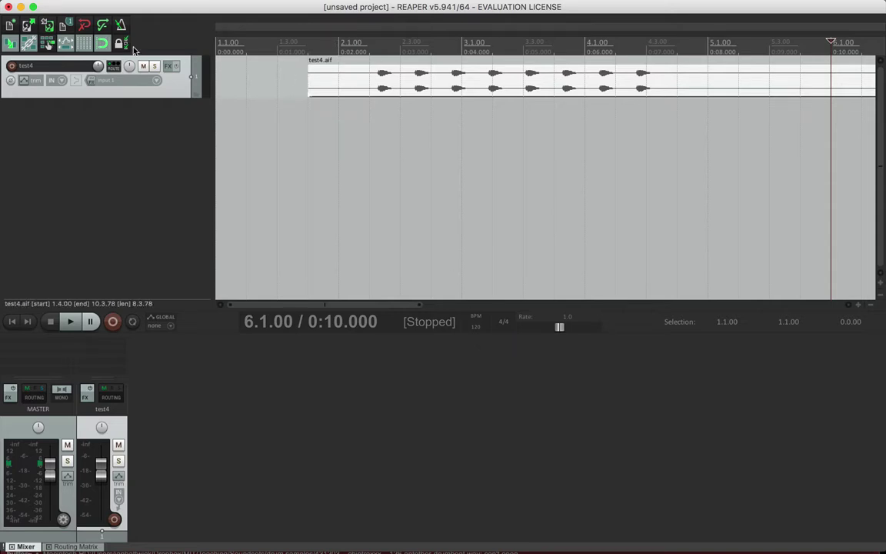
Trim the silence at the start of the test4.aif item and place the edit cursor just before the first hit, at about 0:01.604
{"action": "left_click_drag", "start_coordinate": [310, 84], "coordinate": [377, 83]}
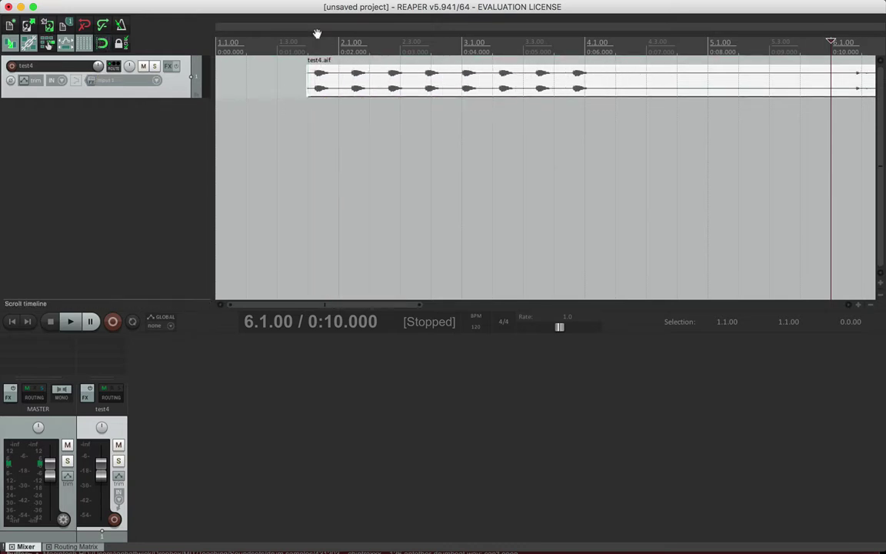
{"action": "left_click", "coordinate": [314, 39]}
{"action": "left_click_drag", "start_coordinate": [314, 40], "coordinate": [540, 81]}
{"action": "scroll", "coordinate": [593, 87], "scroll_direction": "up", "scroll_amount": 8}
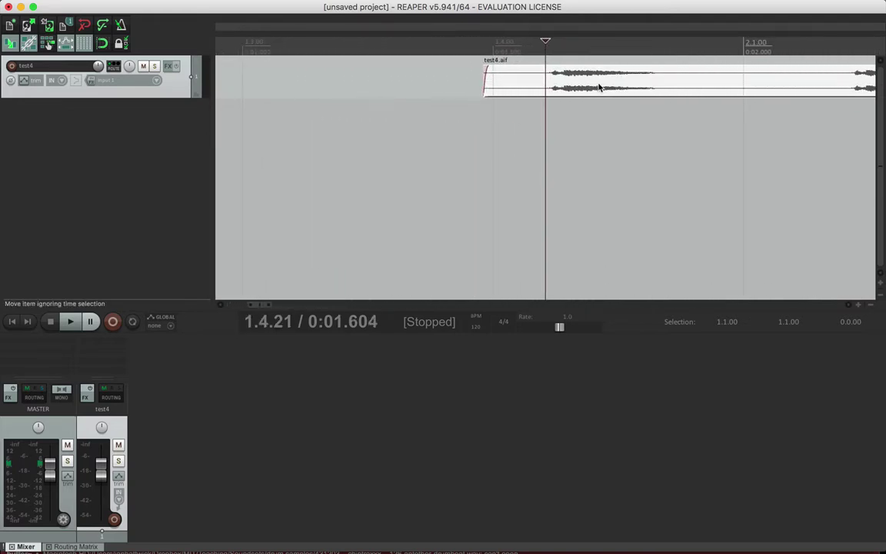
{"action": "scroll", "coordinate": [600, 87], "scroll_direction": "up", "scroll_amount": 2}
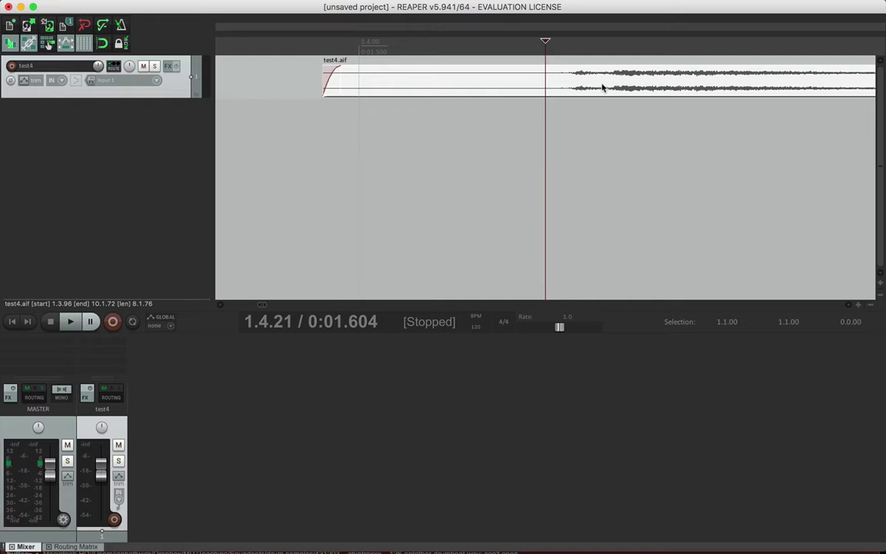
{"action": "scroll", "coordinate": [596, 94], "scroll_direction": "down", "scroll_amount": 10}
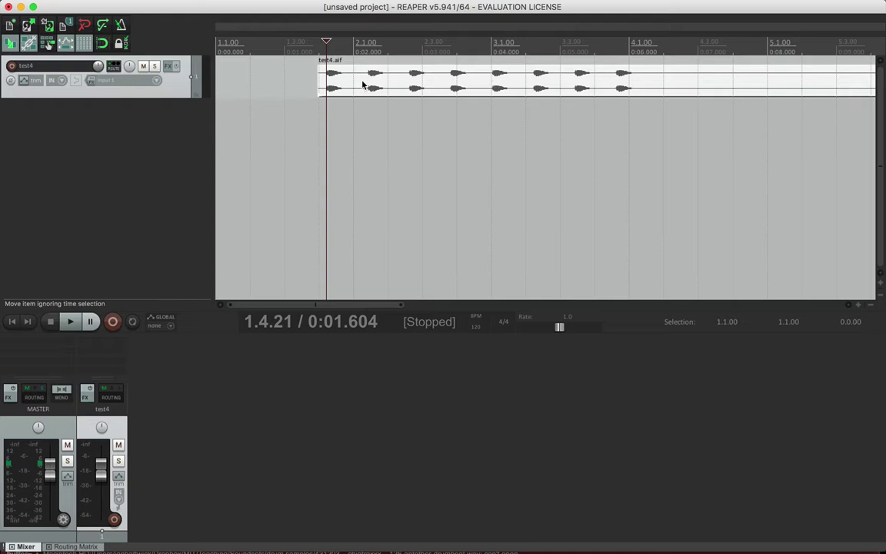
{"action": "scroll", "coordinate": [342, 83], "scroll_direction": "up", "scroll_amount": 10}
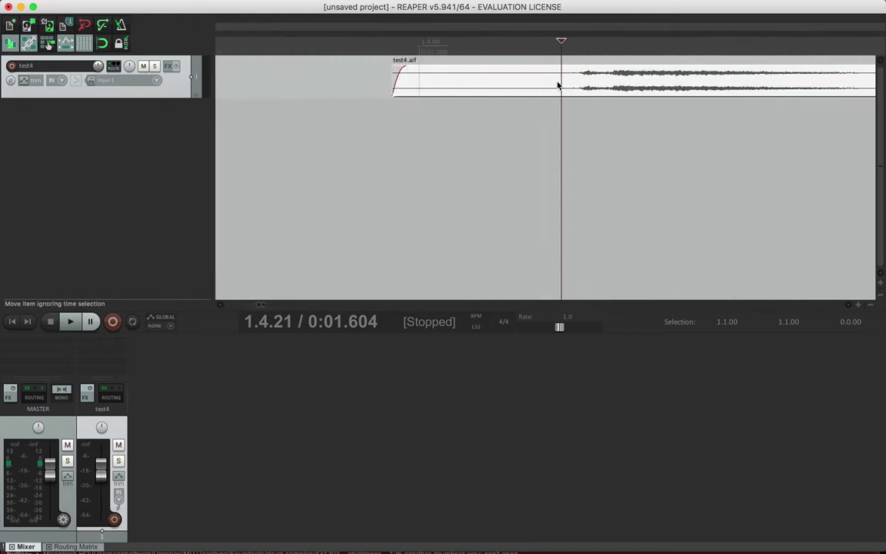
{"action": "scroll", "coordinate": [558, 85], "scroll_direction": "up", "scroll_amount": 8}
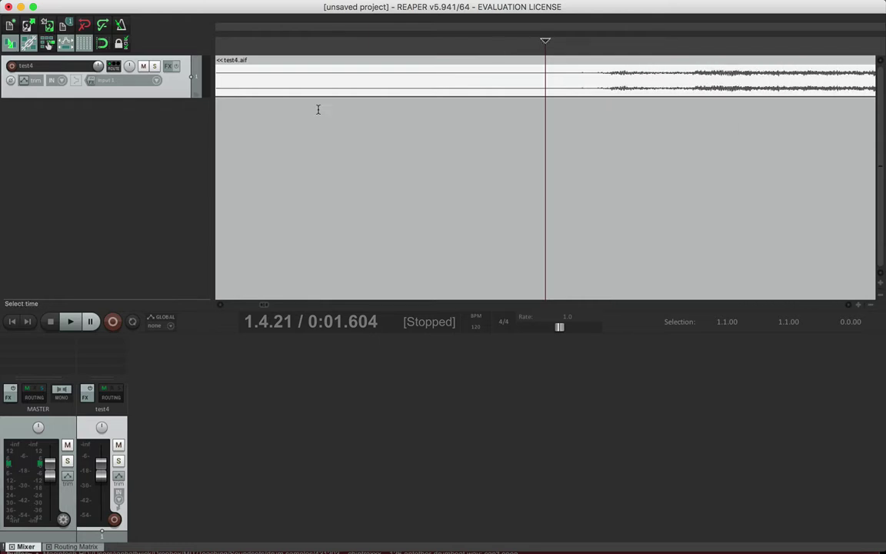
Enlarge the test4 track vertically to show its waveform at more than three times the height
{"action": "left_click", "coordinate": [172, 103]}
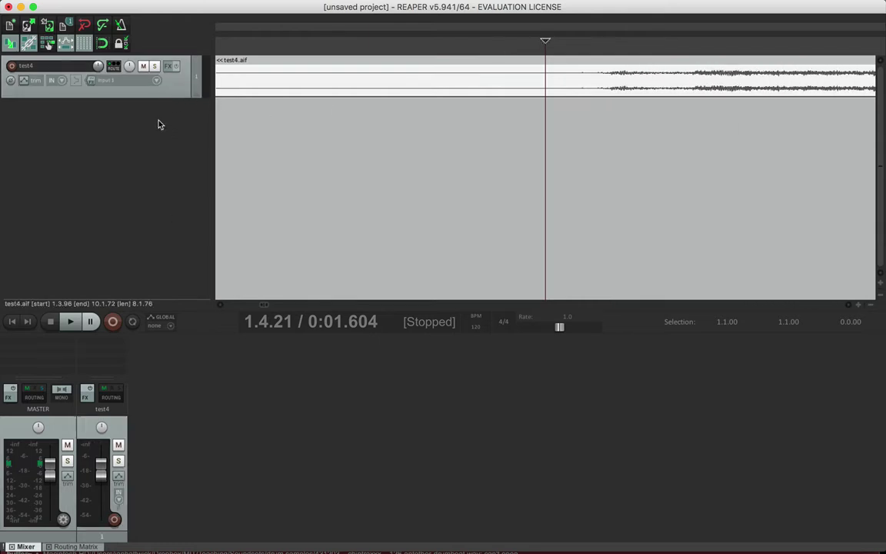
{"action": "left_click", "coordinate": [130, 87]}
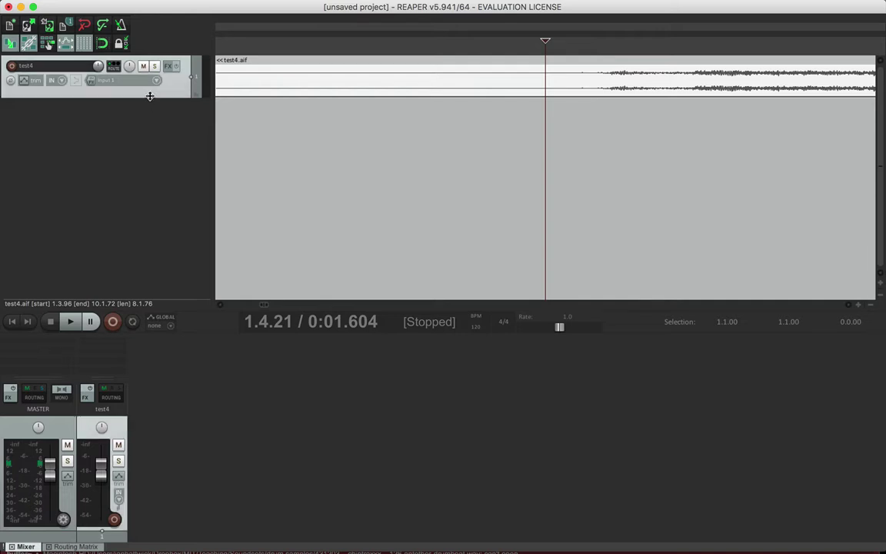
{"action": "left_click_drag", "start_coordinate": [149, 179], "coordinate": [150, 255]}
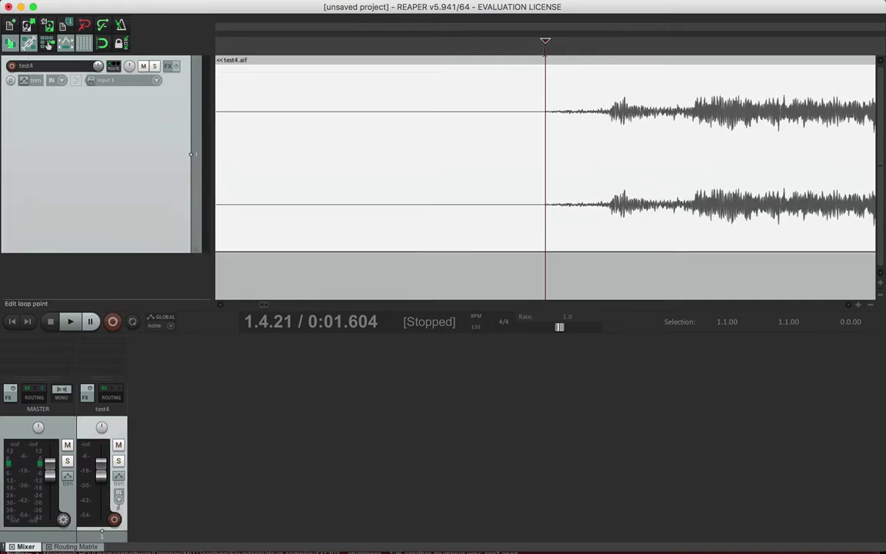
Position the edit cursor exactly at the zero crossing where the first hit's attack begins, at about 0:01.621
{"action": "left_click_drag", "start_coordinate": [545, 39], "coordinate": [608, 41]}
{"action": "scroll", "coordinate": [689, 145], "scroll_direction": "up", "scroll_amount": 5}
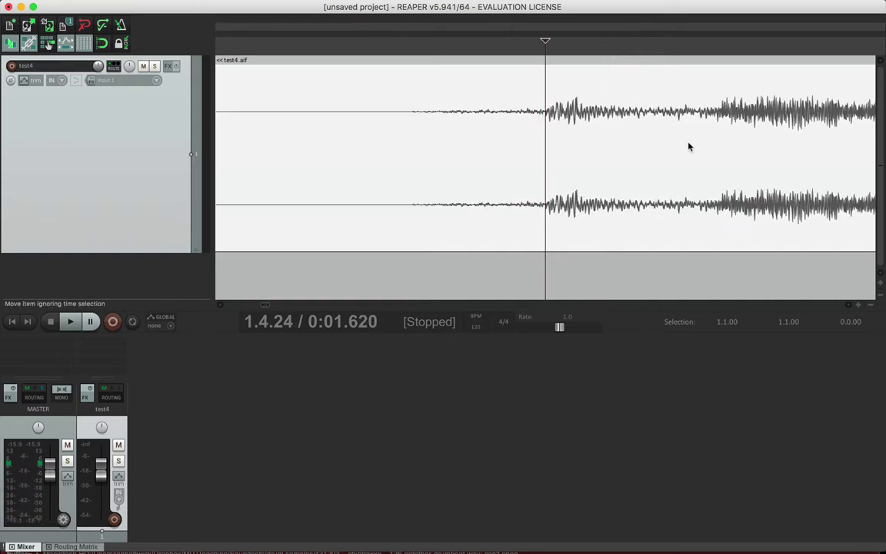
{"action": "scroll", "coordinate": [689, 146], "scroll_direction": "up", "scroll_amount": 2}
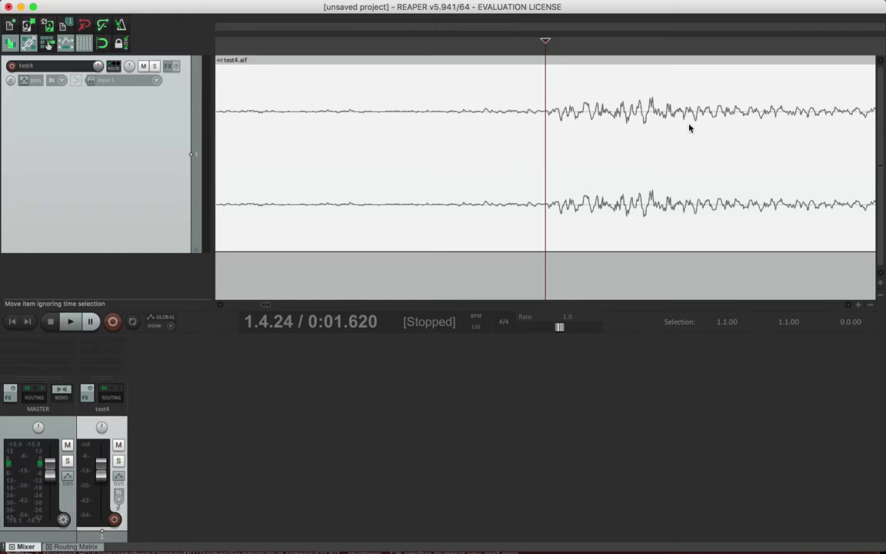
{"action": "scroll", "coordinate": [689, 128], "scroll_direction": "up", "scroll_amount": 3}
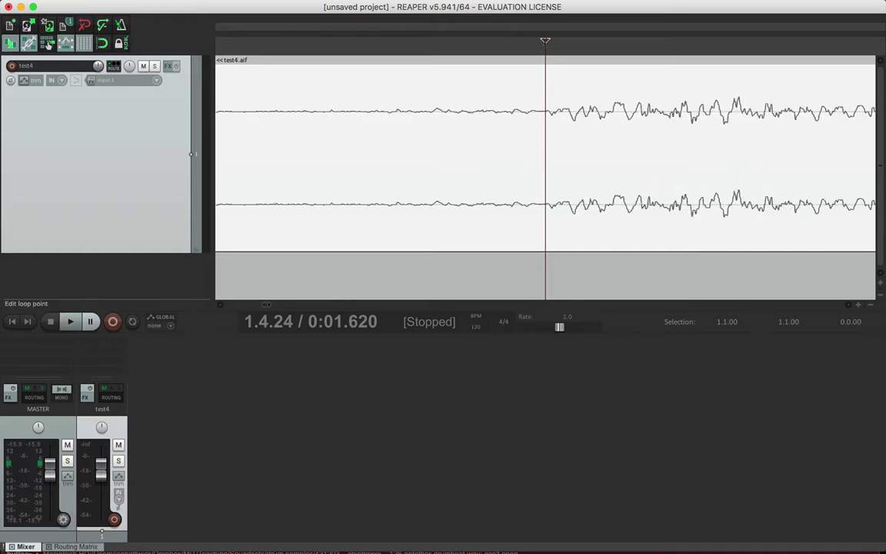
{"action": "left_click_drag", "start_coordinate": [546, 41], "coordinate": [568, 42]}
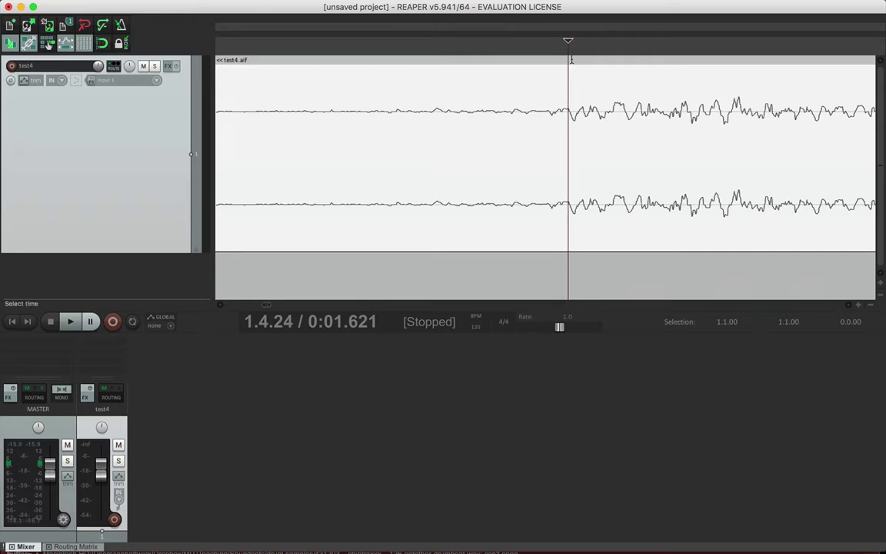
{"action": "scroll", "coordinate": [579, 136], "scroll_direction": "up", "scroll_amount": 4}
{"action": "scroll", "coordinate": [579, 136], "scroll_direction": "up", "scroll_amount": 2}
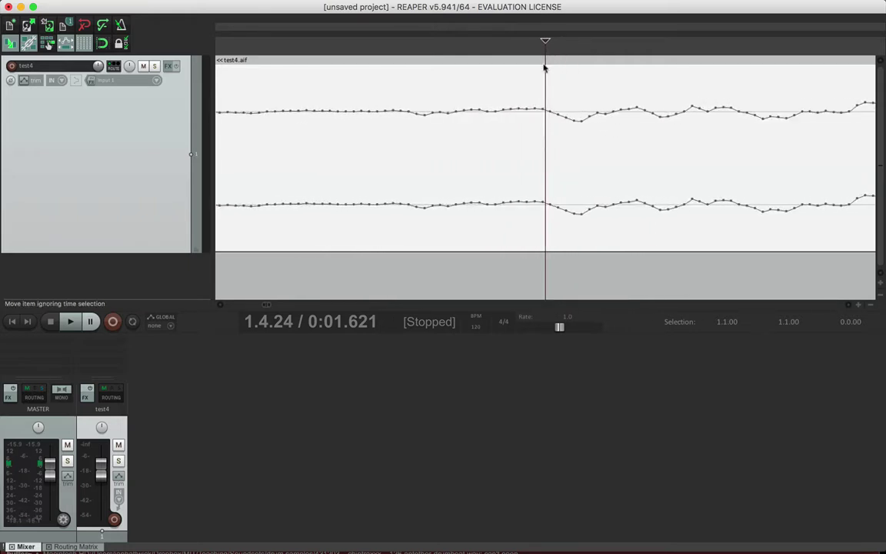
{"action": "mouse_move", "coordinate": [547, 42]}
{"action": "left_mouse_down"}
{"action": "mouse_move", "coordinate": [560, 39]}
{"action": "mouse_move", "coordinate": [553, 41]}
{"action": "left_mouse_up"}
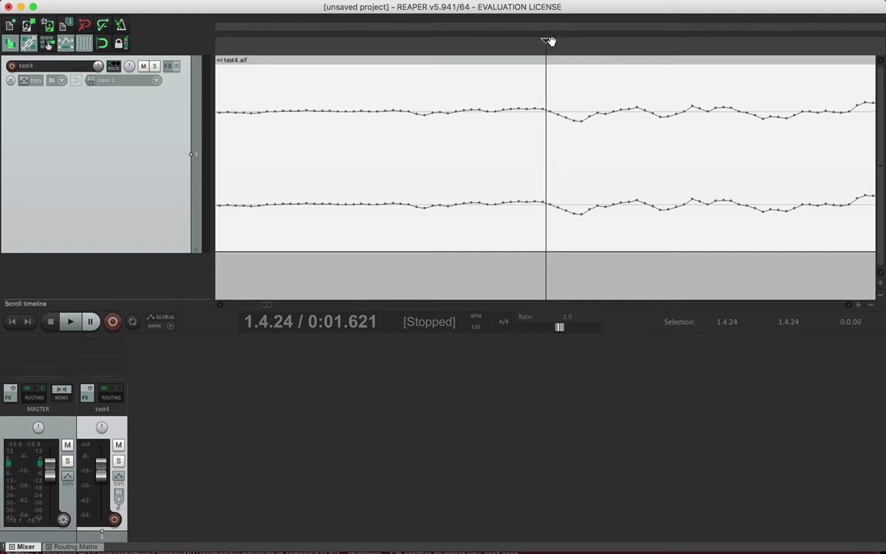
{"action": "left_click", "coordinate": [551, 40]}
{"action": "left_click", "coordinate": [550, 40]}
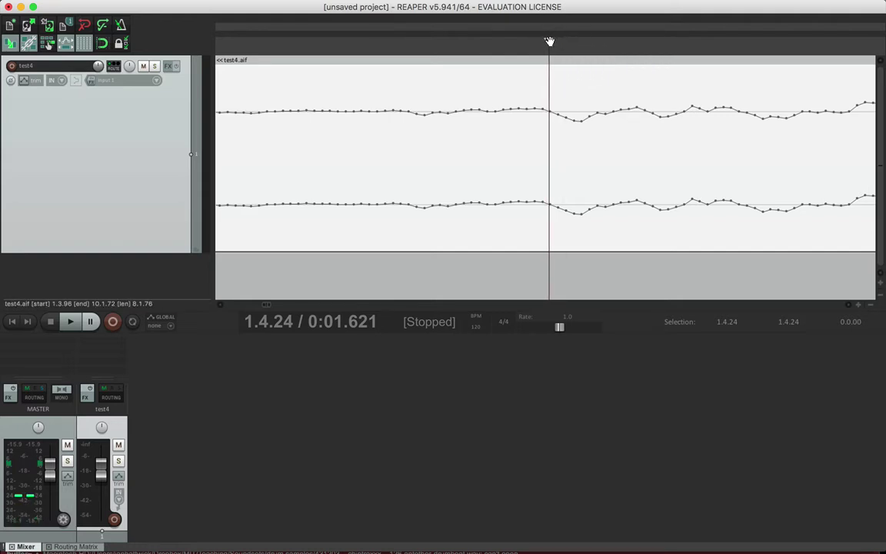
{"action": "left_click", "coordinate": [565, 129]}
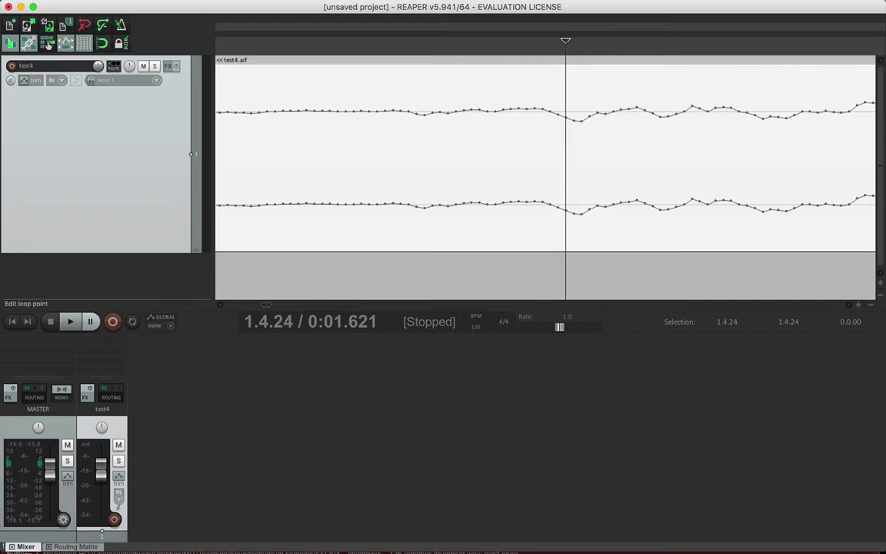
{"action": "left_click", "coordinate": [550, 39]}
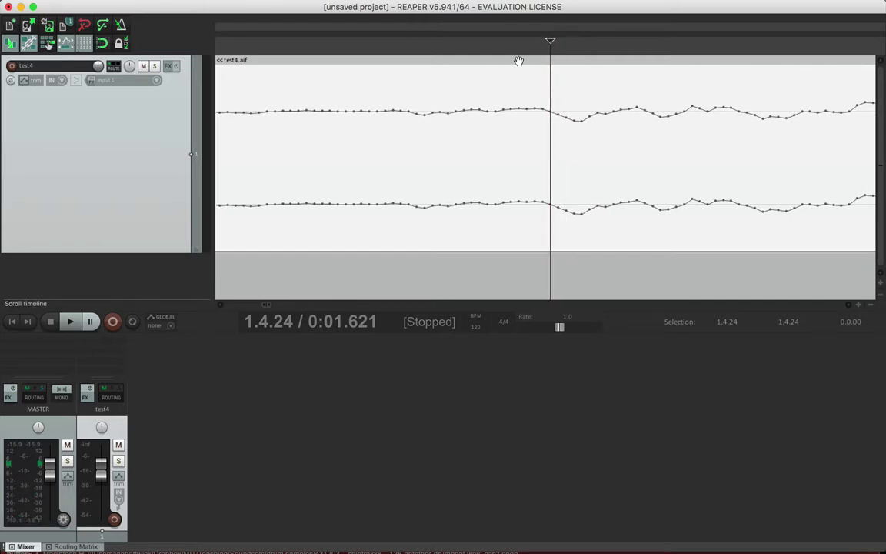
Split the test4.aif item at the edit cursor and delete the portion before the first hit
{"action": "right_click", "coordinate": [505, 106]}
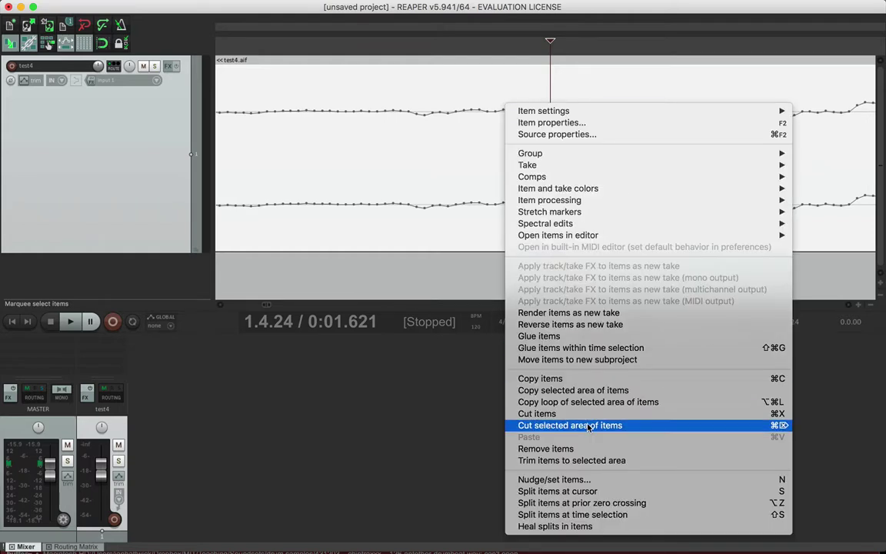
{"action": "left_click", "coordinate": [590, 490]}
{"action": "left_click", "coordinate": [452, 127]}
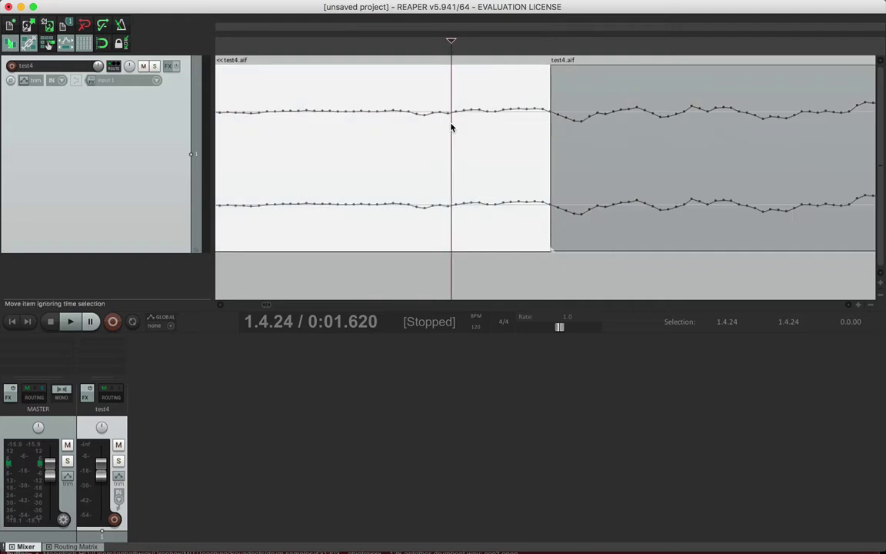
{"action": "key", "text": "Delete"}
Set the remaining test4.aif item's position to beat 1 and return the edit cursor to the project start
{"action": "left_click", "coordinate": [643, 119]}
{"action": "double_click", "coordinate": [565, 114]}
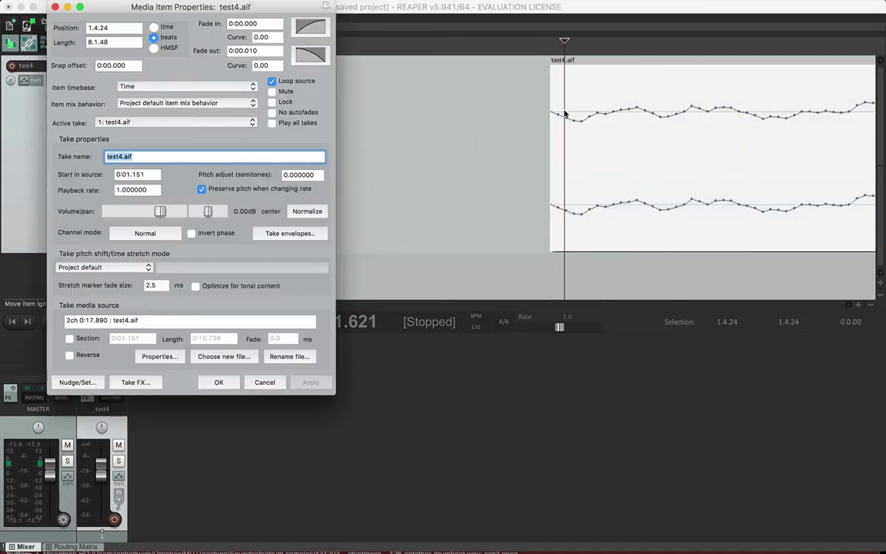
{"action": "double_click", "coordinate": [107, 27]}
{"action": "type", "text": "1"}
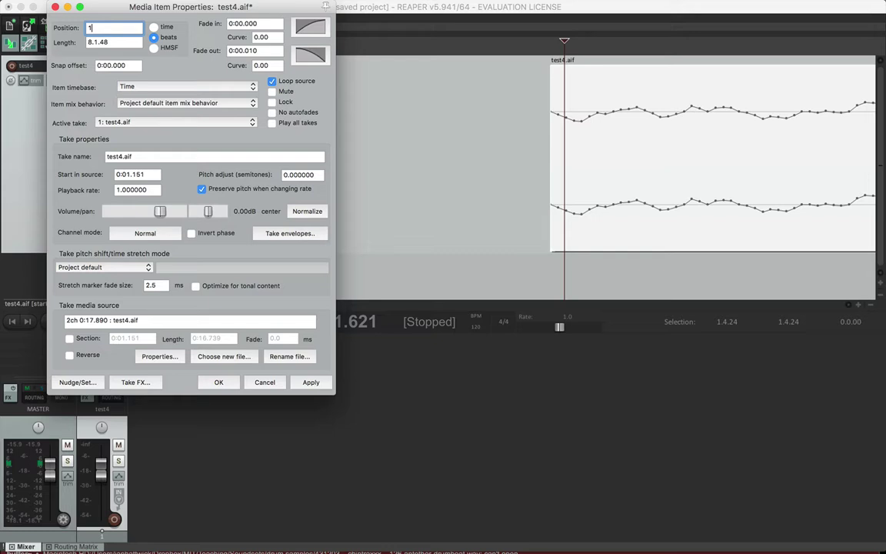
{"action": "left_click", "coordinate": [229, 379]}
{"action": "scroll", "coordinate": [380, 156], "scroll_direction": "down", "scroll_amount": 1}
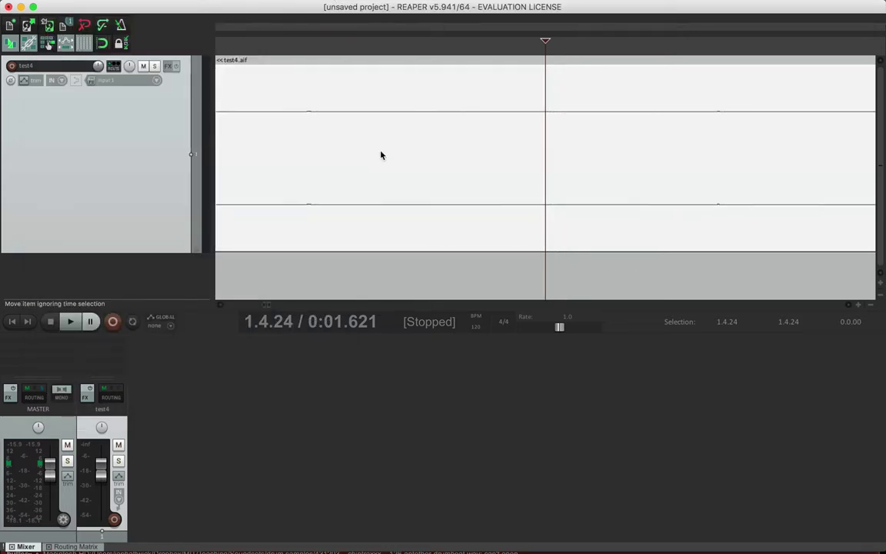
{"action": "scroll", "coordinate": [380, 155], "scroll_direction": "down", "scroll_amount": 5}
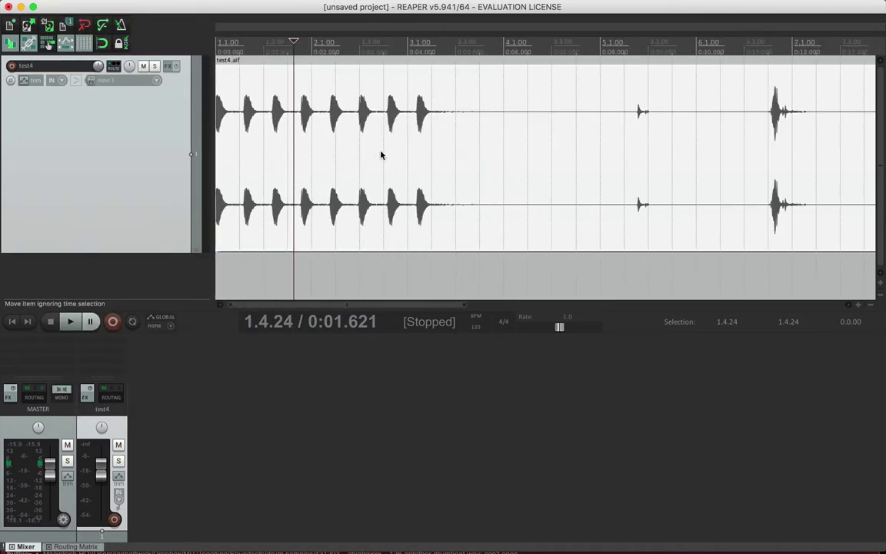
{"action": "left_click", "coordinate": [14, 324]}
{"action": "scroll", "coordinate": [249, 179], "scroll_direction": "up", "scroll_amount": 8}
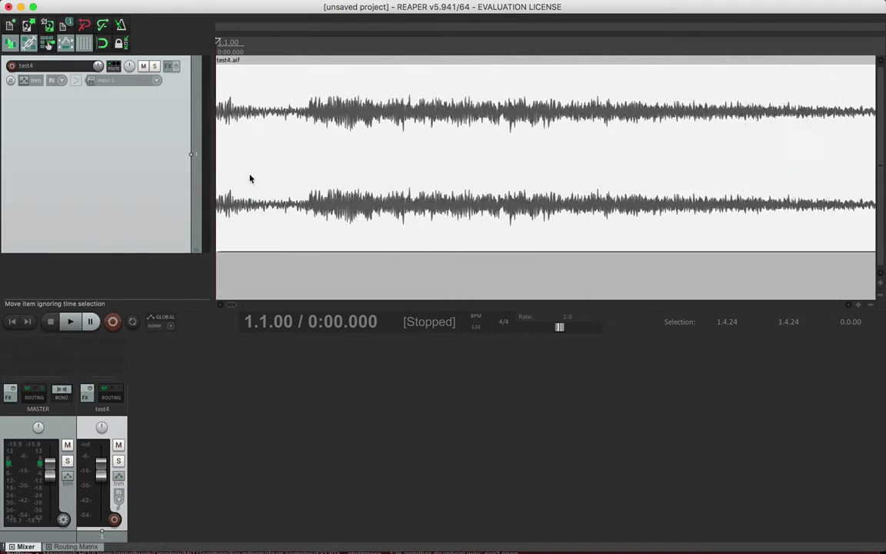
{"action": "scroll", "coordinate": [250, 179], "scroll_direction": "up", "scroll_amount": 8}
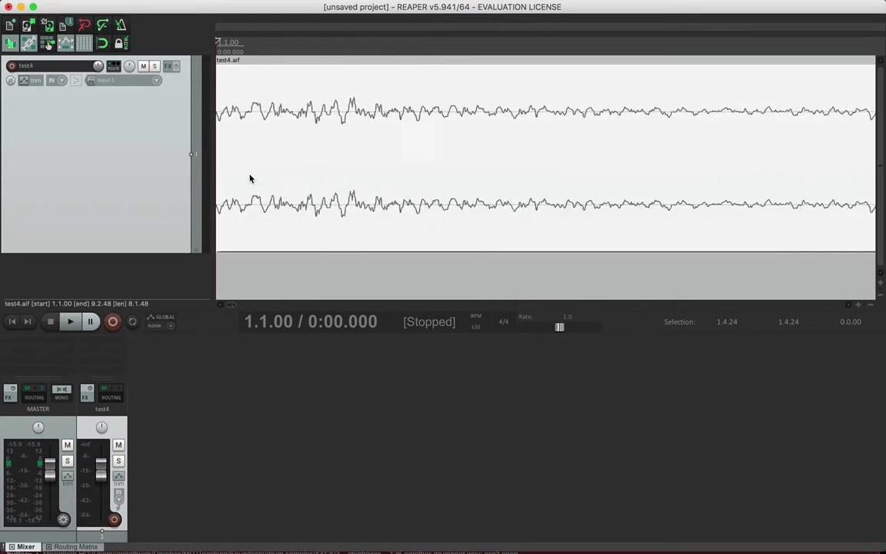
{"action": "scroll", "coordinate": [249, 178], "scroll_direction": "up", "scroll_amount": 4}
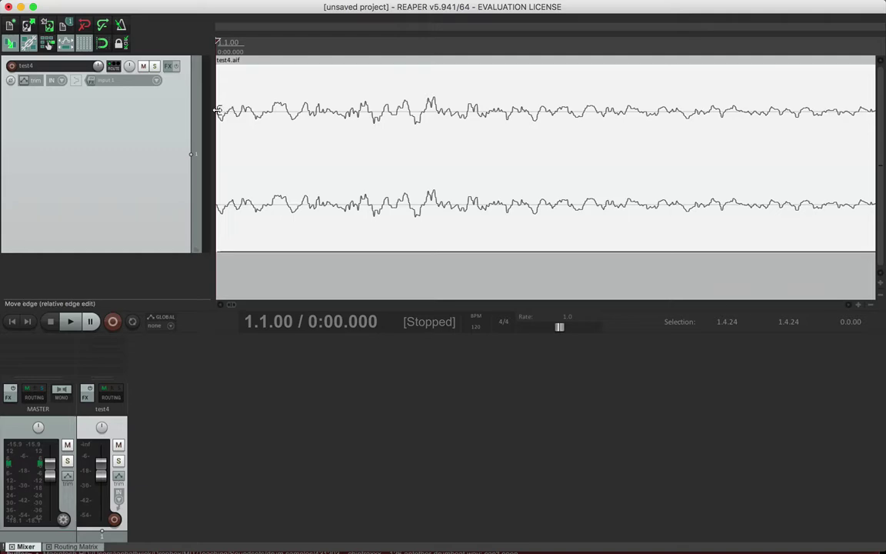
{"action": "scroll", "coordinate": [390, 139], "scroll_direction": "down", "scroll_amount": 10}
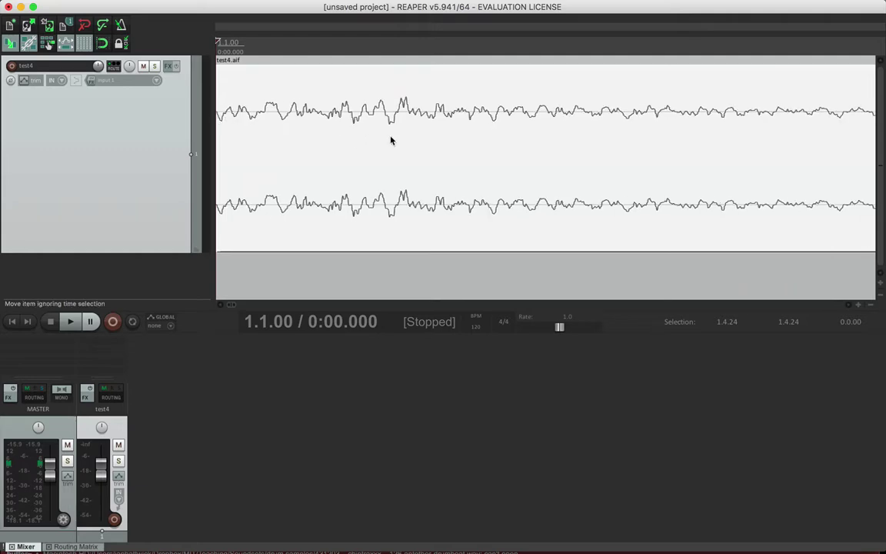
Move the edit cursor to the attack of the fifth hit in test4.aif, at about 0:02.403
{"action": "scroll", "coordinate": [390, 140], "scroll_direction": "down", "scroll_amount": 10}
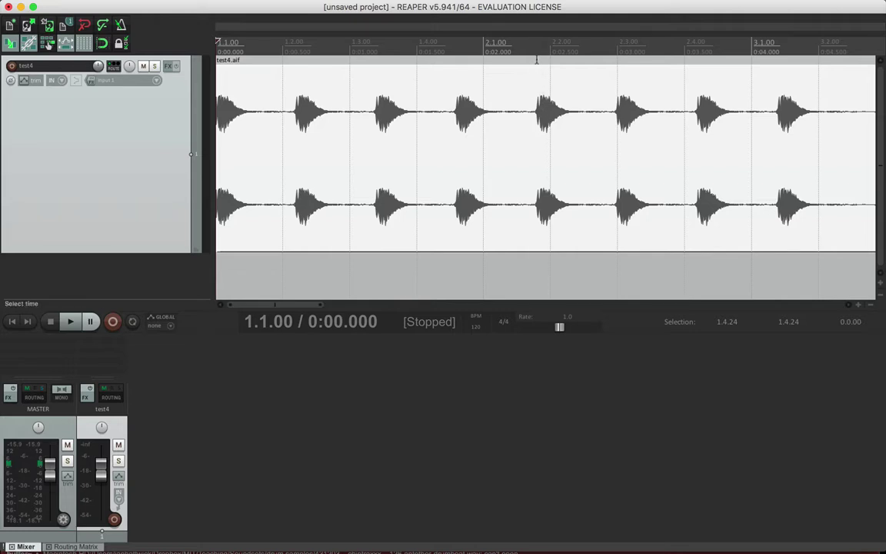
{"action": "left_click", "coordinate": [536, 93]}
{"action": "scroll", "coordinate": [540, 89], "scroll_direction": "up", "scroll_amount": 1}
{"action": "scroll", "coordinate": [540, 89], "scroll_direction": "up", "scroll_amount": 8}
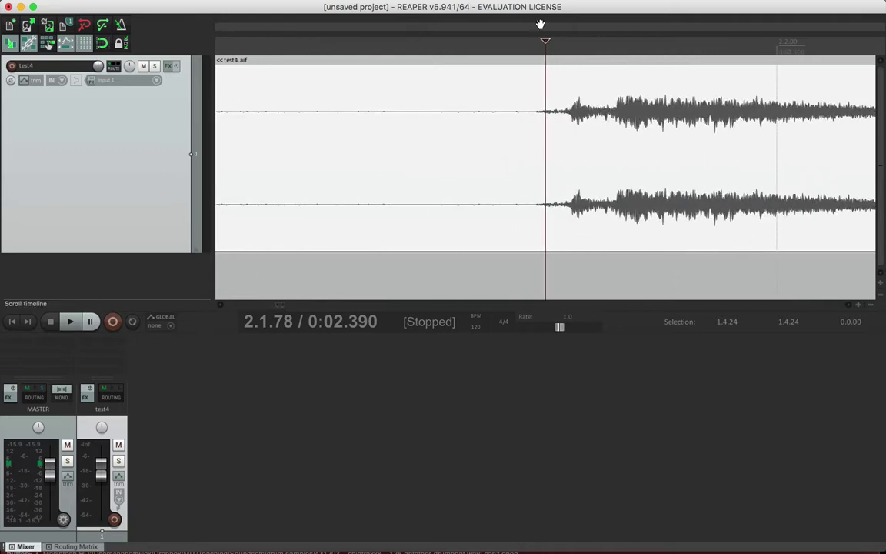
{"action": "left_click_drag", "start_coordinate": [546, 39], "coordinate": [573, 39]}
{"action": "scroll", "coordinate": [585, 70], "scroll_direction": "up", "scroll_amount": 3}
{"action": "scroll", "coordinate": [586, 71], "scroll_direction": "up", "scroll_amount": 8}
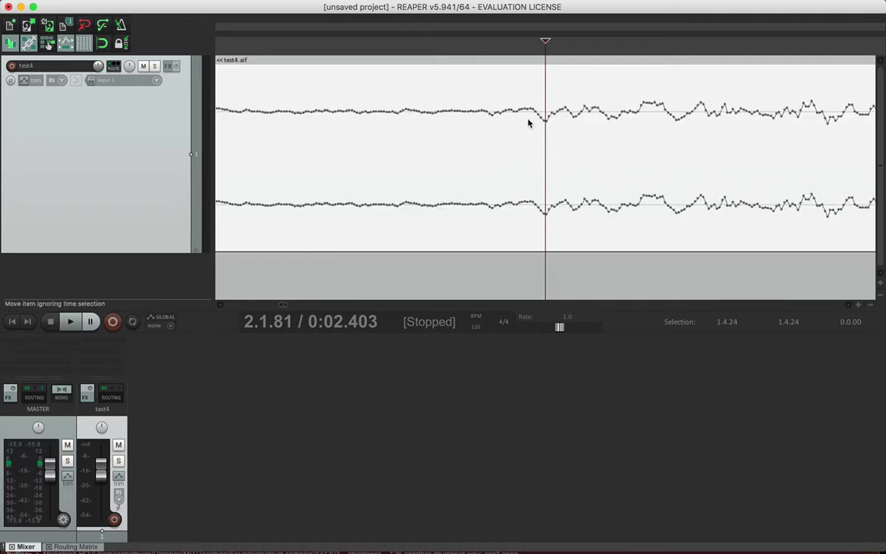
Fine-tune the edit cursor onto the zero crossing where the fifth hit's attack begins
{"action": "scroll", "coordinate": [553, 86], "scroll_direction": "up", "scroll_amount": 5}
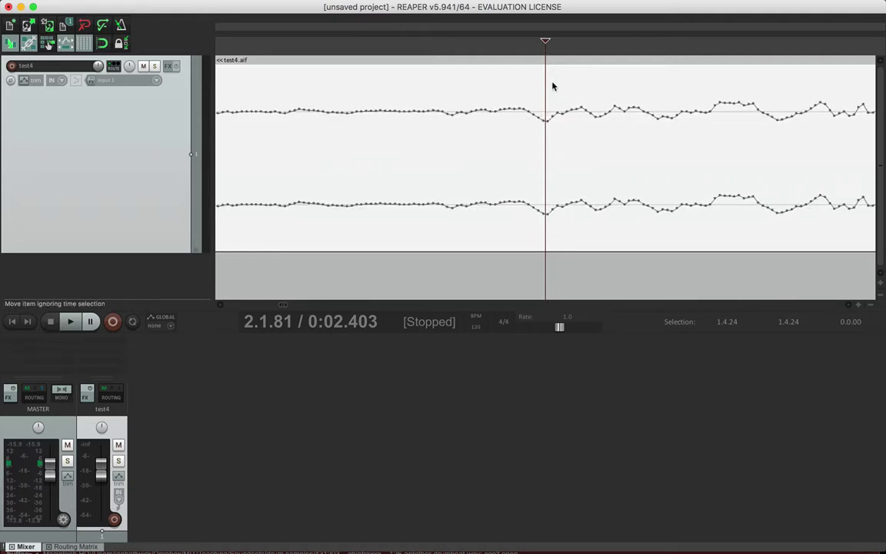
{"action": "scroll", "coordinate": [552, 86], "scroll_direction": "down", "scroll_amount": 5}
{"action": "left_click_drag", "start_coordinate": [546, 39], "coordinate": [364, 42]}
{"action": "scroll", "coordinate": [364, 58], "scroll_direction": "up", "scroll_amount": 8}
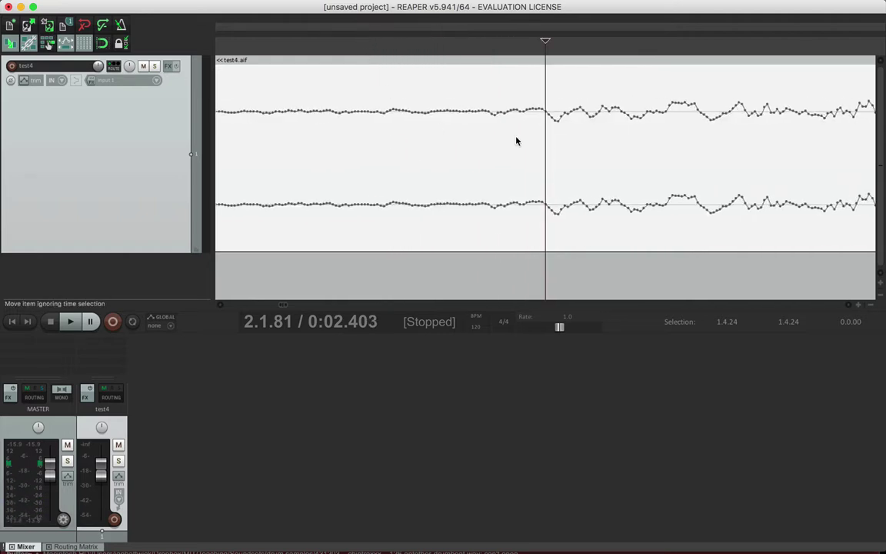
{"action": "scroll", "coordinate": [516, 141], "scroll_direction": "up", "scroll_amount": 3}
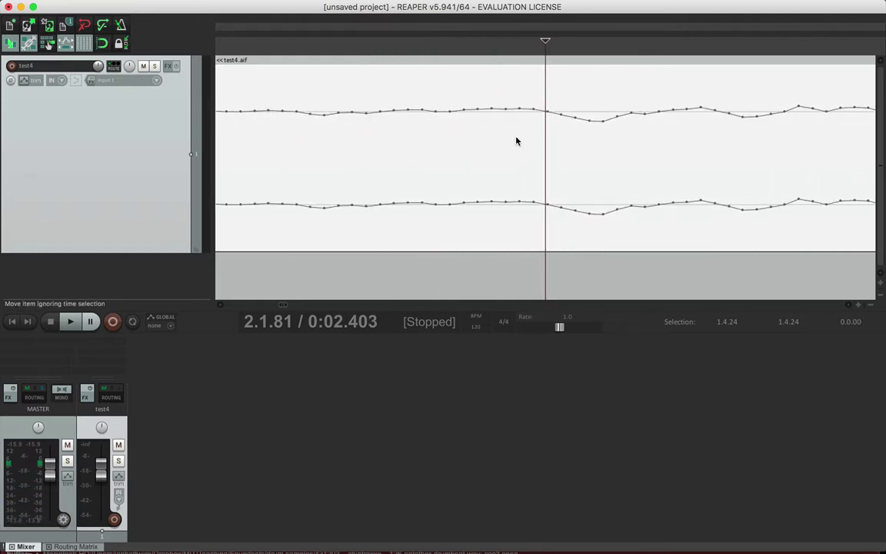
{"action": "left_click", "coordinate": [548, 39]}
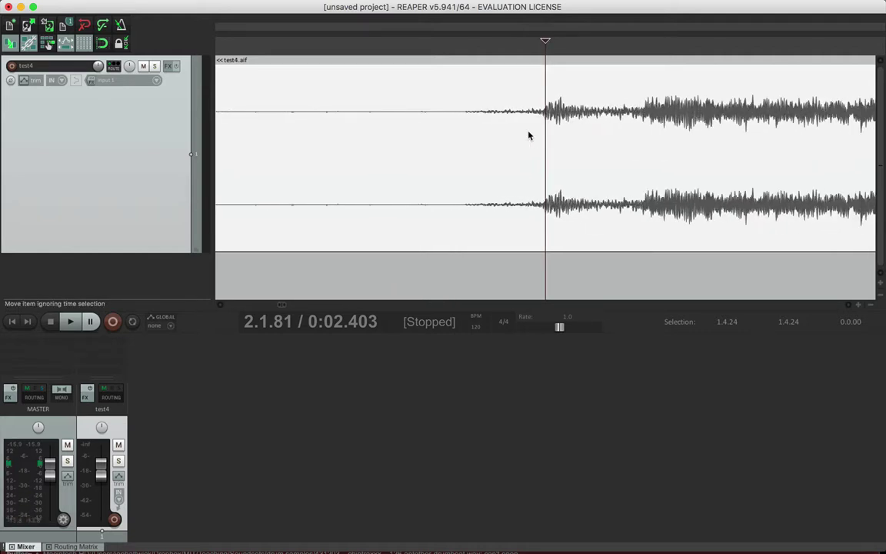
Split the test4.aif item at the edit cursor on the fifth hit
{"action": "scroll", "coordinate": [528, 135], "scroll_direction": "up", "scroll_amount": 5}
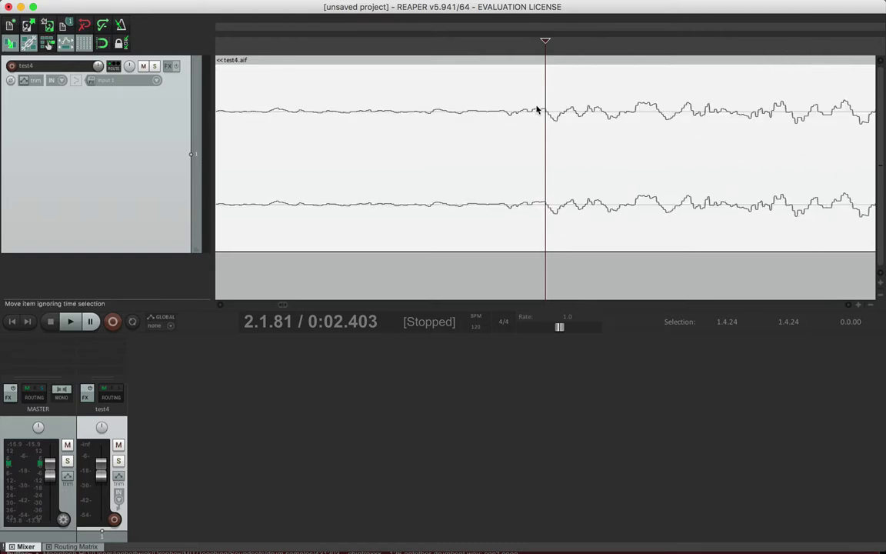
{"action": "right_click", "coordinate": [580, 115]}
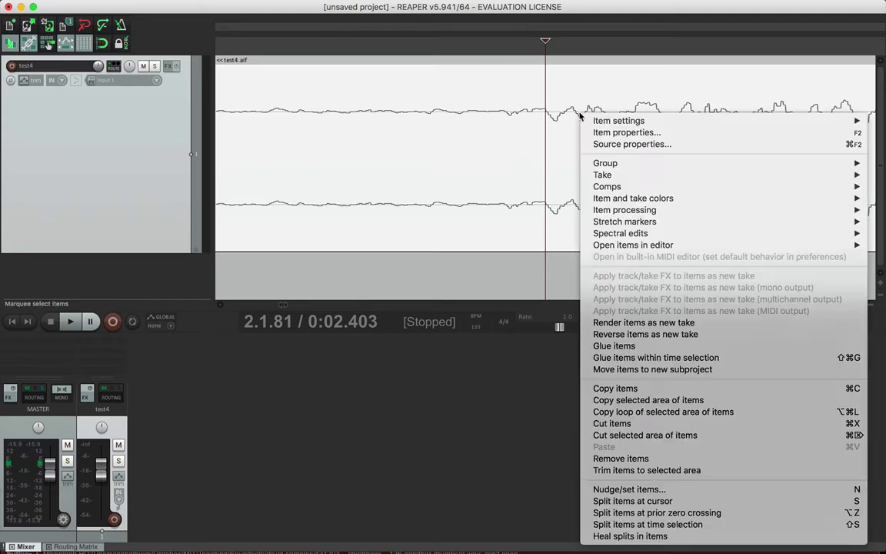
{"action": "left_click", "coordinate": [617, 506]}
{"action": "left_click", "coordinate": [558, 115]}
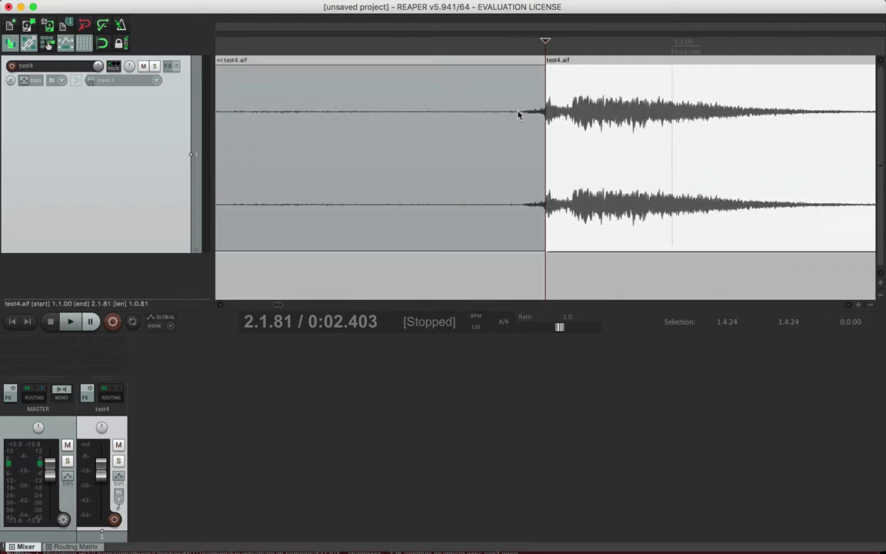
Jump to the start of measure 2 and insert a 120 BPM tempo marker there
{"action": "scroll", "coordinate": [519, 115], "scroll_direction": "down", "scroll_amount": 10}
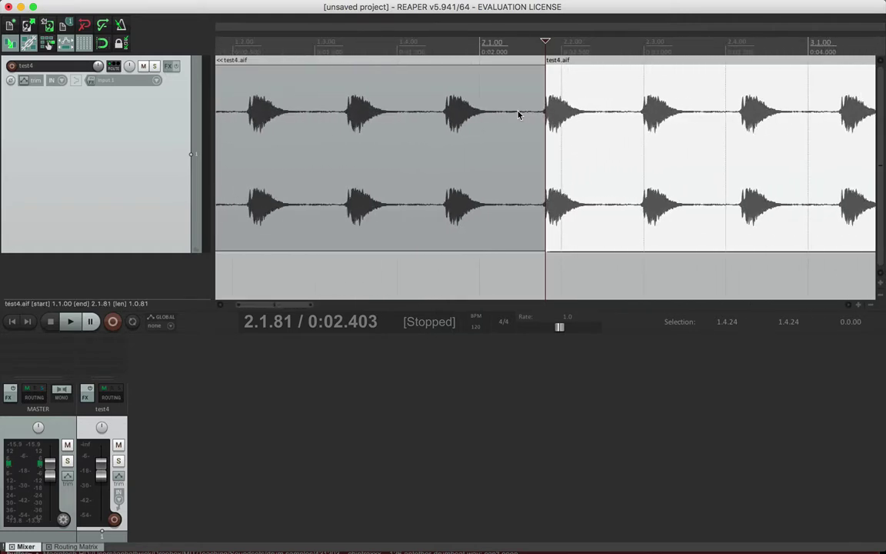
{"action": "scroll", "coordinate": [348, 115], "scroll_direction": "down", "scroll_amount": 2}
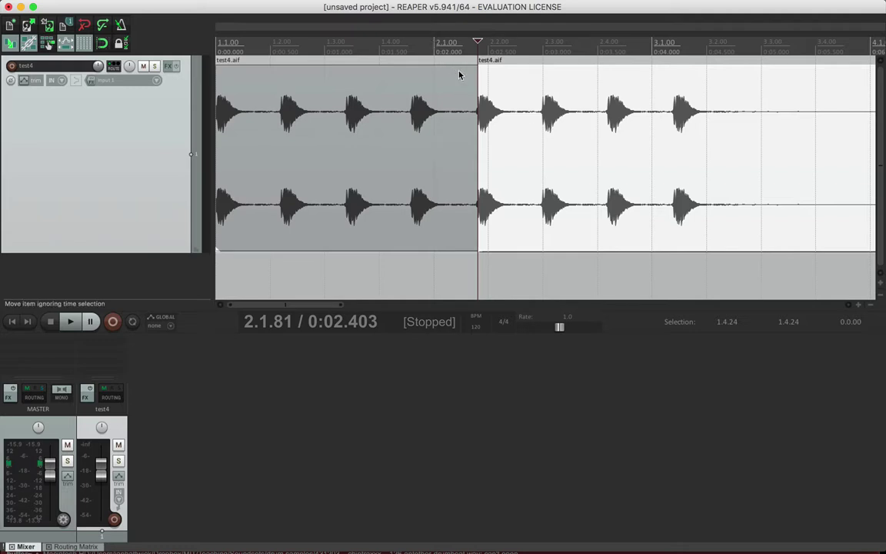
{"action": "key", "text": "super+j"}
{"action": "type", "text": "2"}
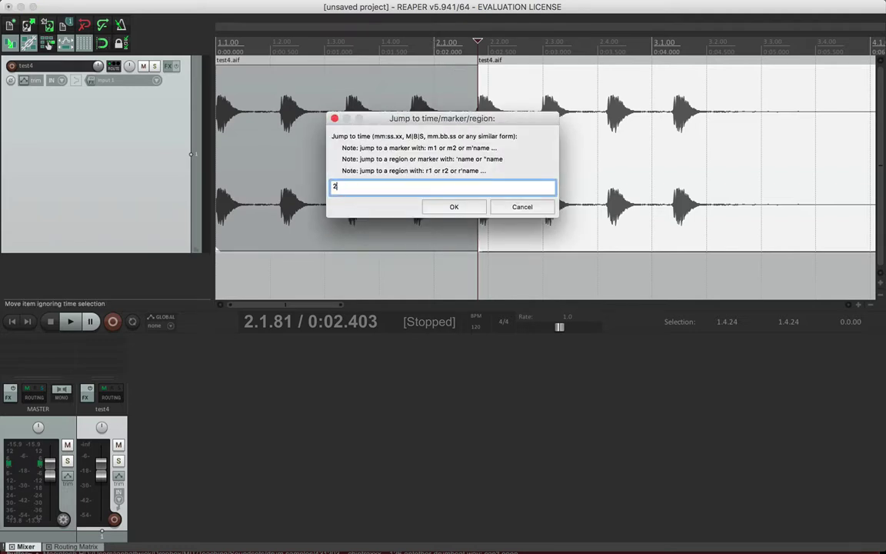
{"action": "key", "text": "Return"}
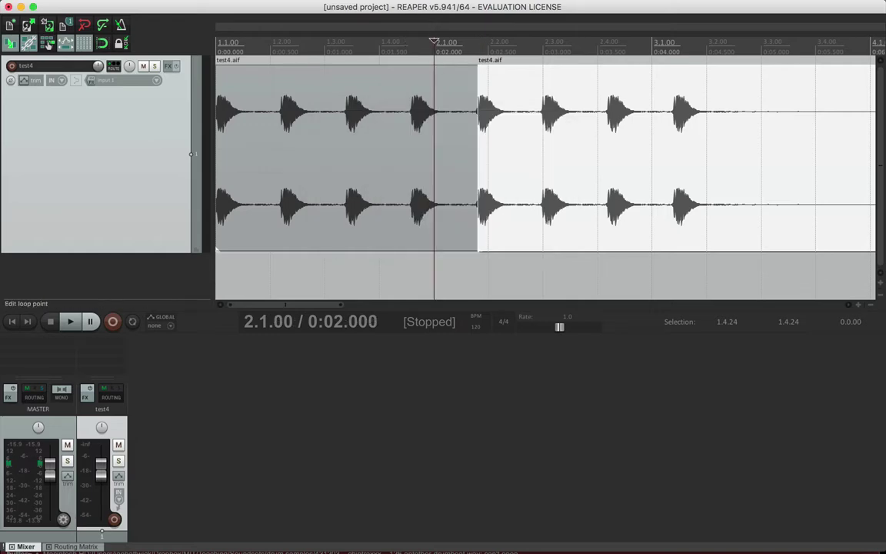
{"action": "right_click", "coordinate": [434, 40]}
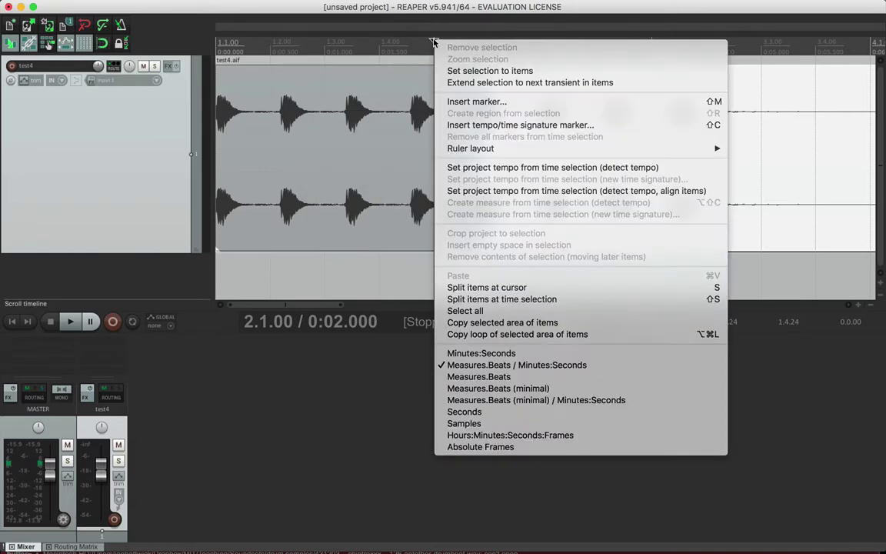
{"action": "left_click", "coordinate": [506, 127]}
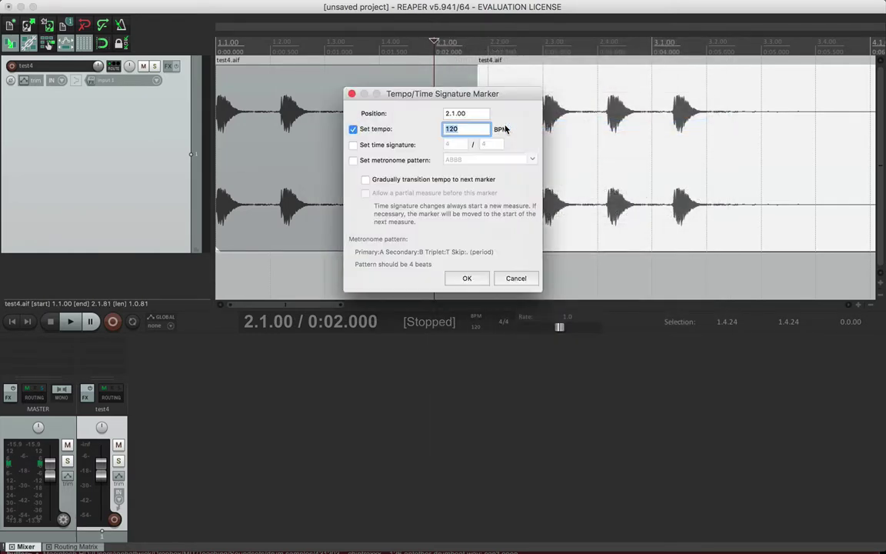
{"action": "key", "text": "Return"}
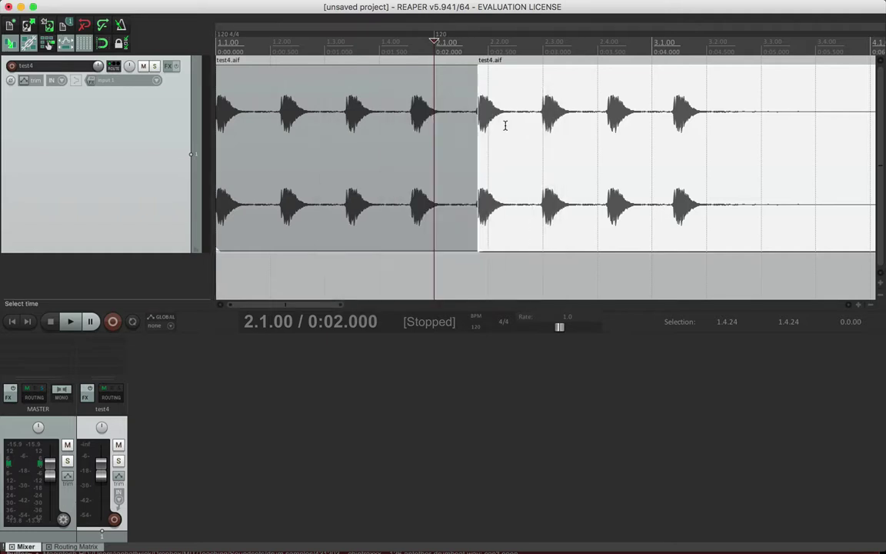
Move the measure 2 tempo marker onto the split at the fifth hit, at about 0:02.403, stretching measure 1 to fit the first four hits
{"action": "scroll", "coordinate": [449, 38], "scroll_direction": "up", "scroll_amount": 2}
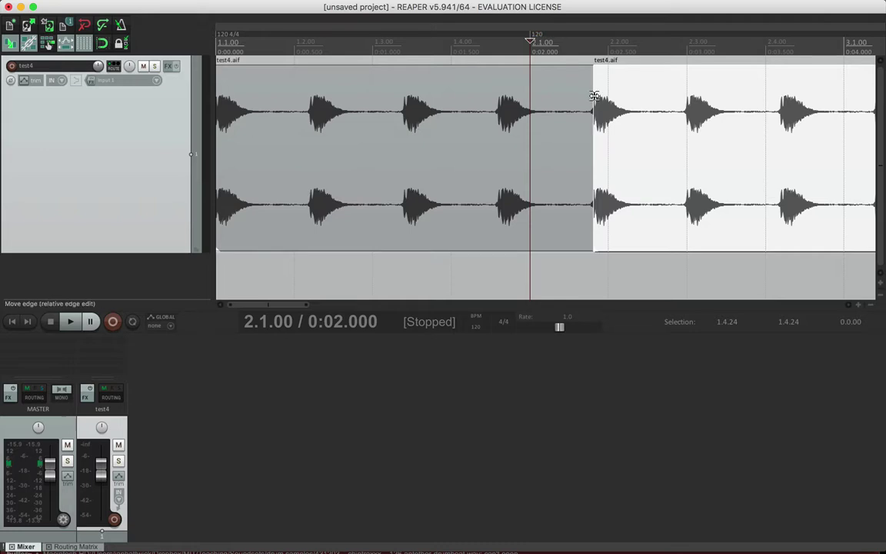
{"action": "scroll", "coordinate": [581, 36], "scroll_direction": "up", "scroll_amount": 5}
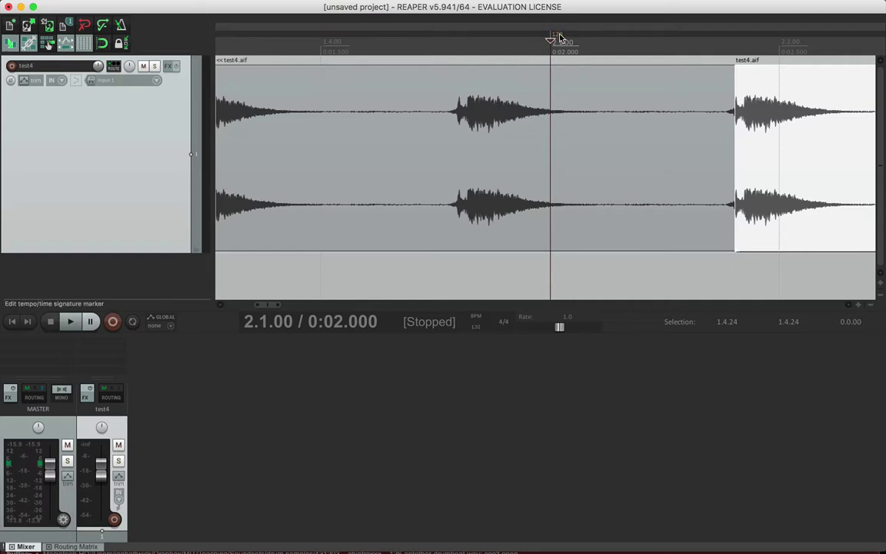
{"action": "left_click_drag", "start_coordinate": [559, 37], "coordinate": [745, 33]}
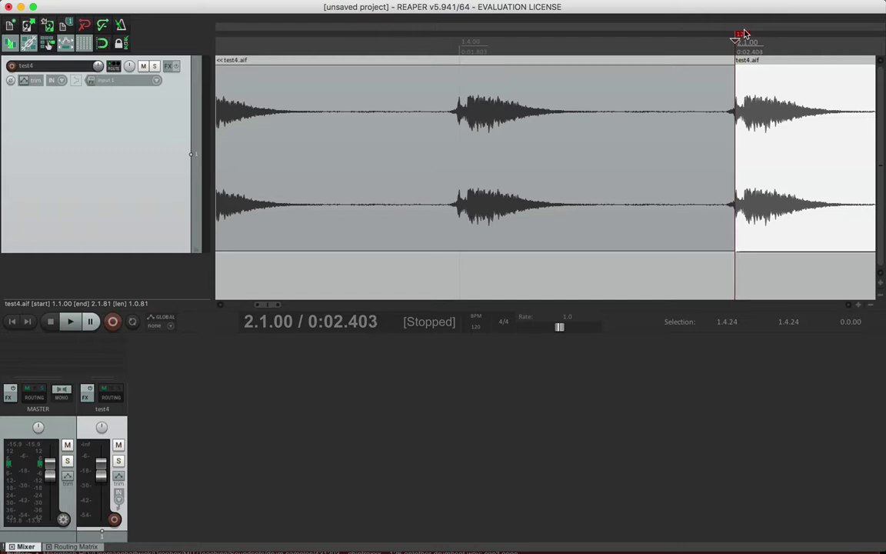
{"action": "left_click", "coordinate": [682, 32]}
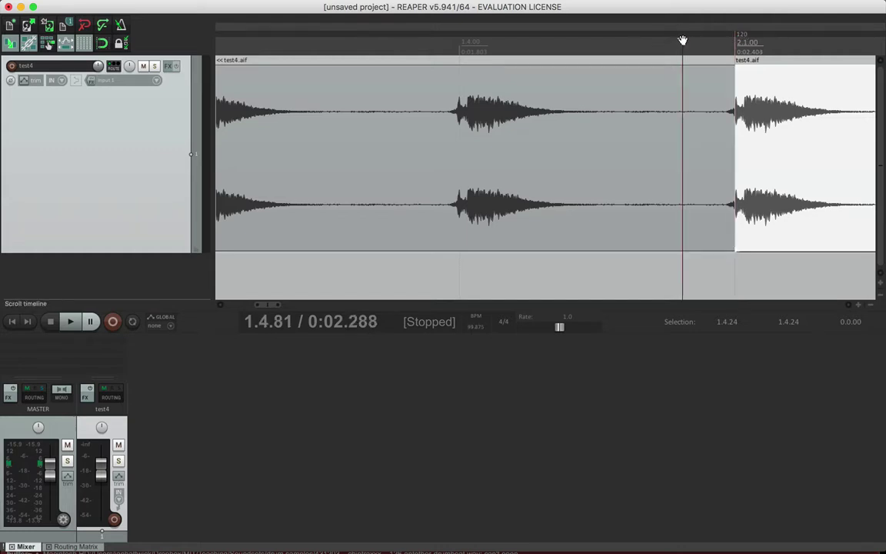
{"action": "left_click_drag", "start_coordinate": [682, 37], "coordinate": [398, 32]}
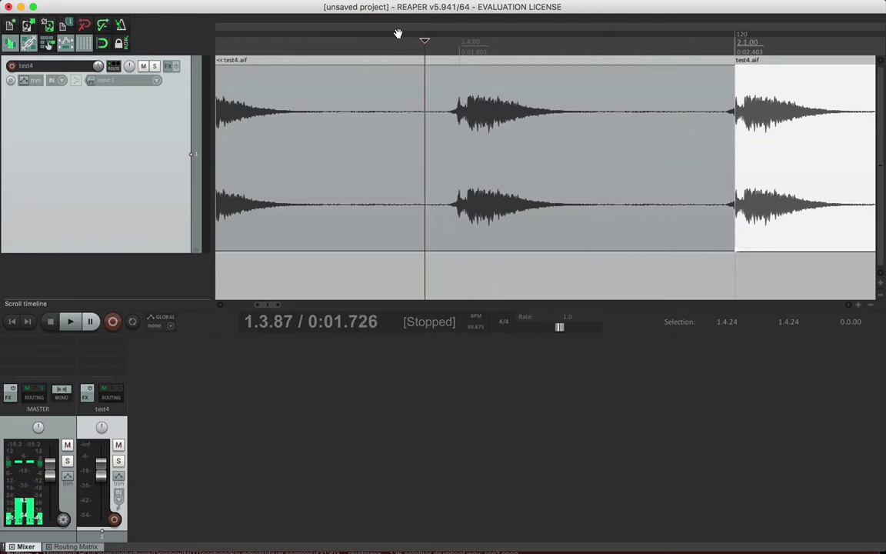
Readjust the measure 2 tempo marker so it meets the start of the second test4.aif item, at about 0:02.403
{"action": "left_click", "coordinate": [739, 35]}
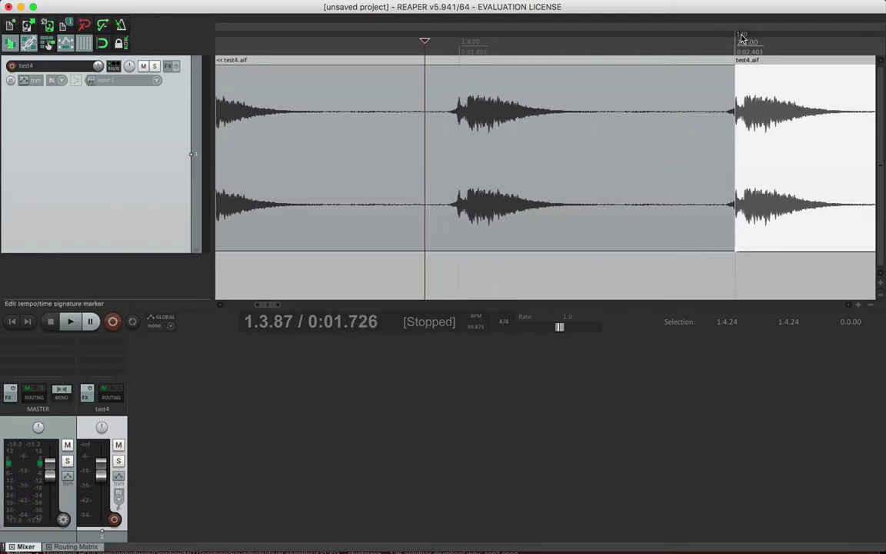
{"action": "mouse_move", "coordinate": [741, 38]}
{"action": "left_mouse_down"}
{"action": "mouse_move", "coordinate": [706, 37]}
{"action": "mouse_move", "coordinate": [743, 37]}
{"action": "left_mouse_up"}
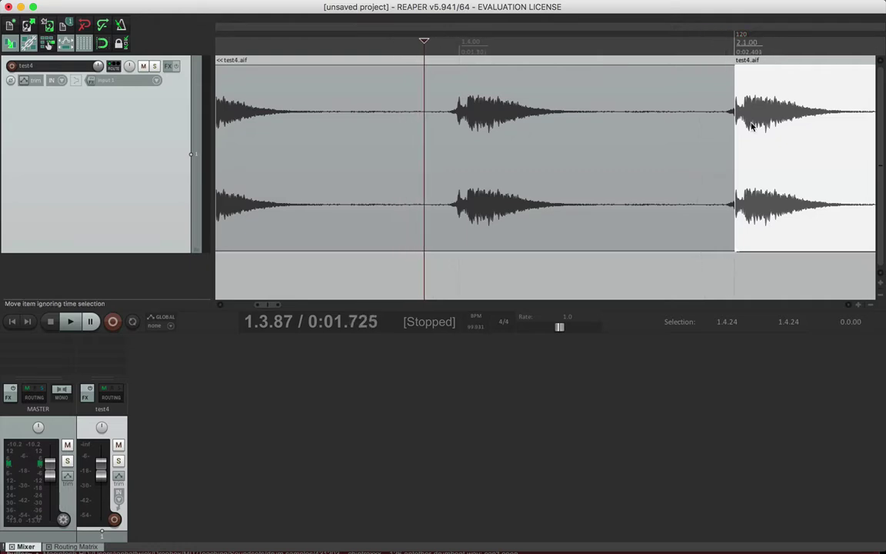
{"action": "scroll", "coordinate": [752, 127], "scroll_direction": "up", "scroll_amount": 3}
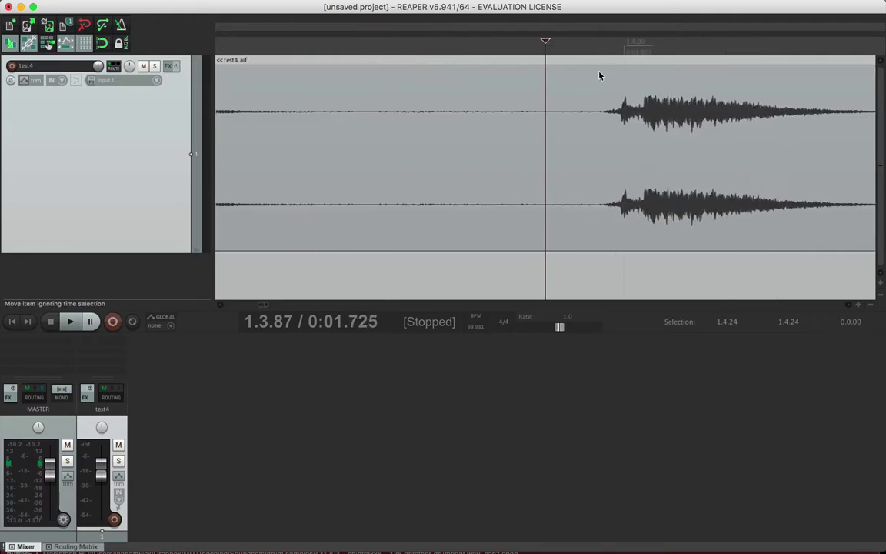
{"action": "scroll", "coordinate": [600, 75], "scroll_direction": "down", "scroll_amount": 3}
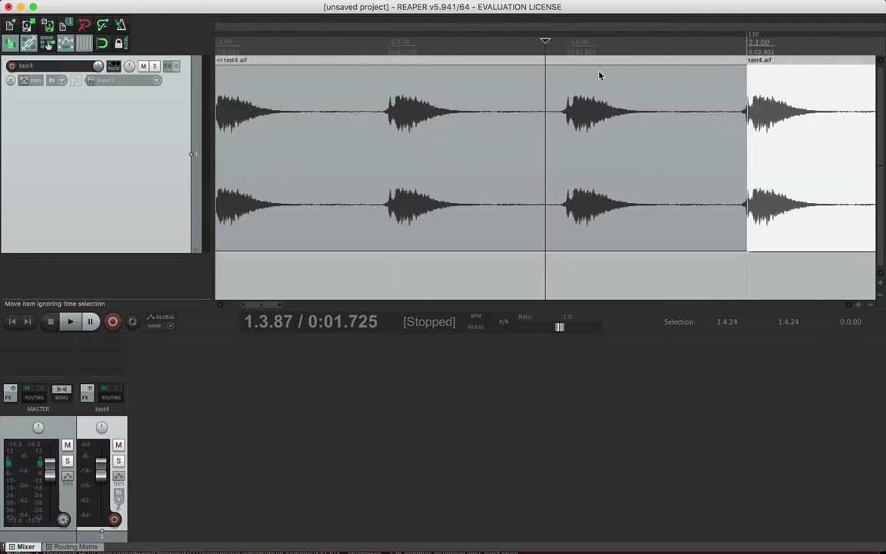
{"action": "left_click", "coordinate": [741, 42]}
{"action": "scroll", "coordinate": [741, 42], "scroll_direction": "up", "scroll_amount": 4}
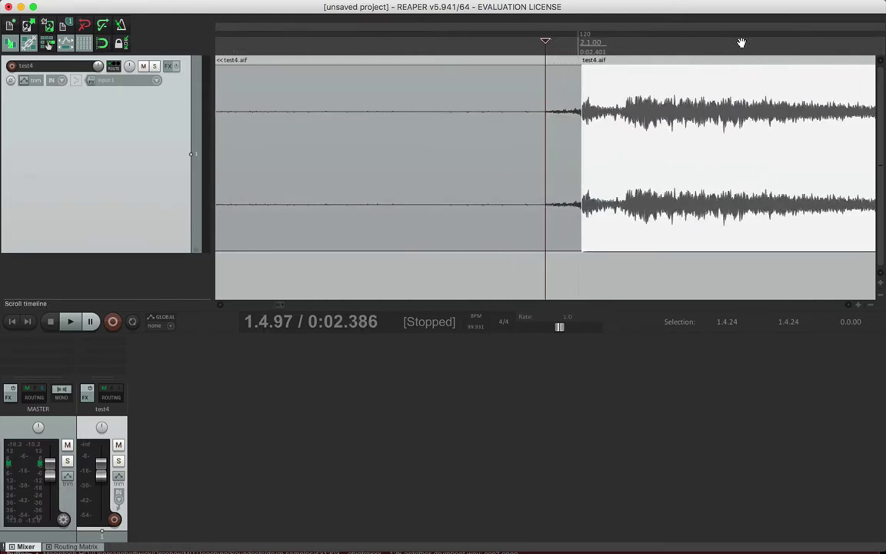
{"action": "scroll", "coordinate": [741, 42], "scroll_direction": "up", "scroll_amount": 4}
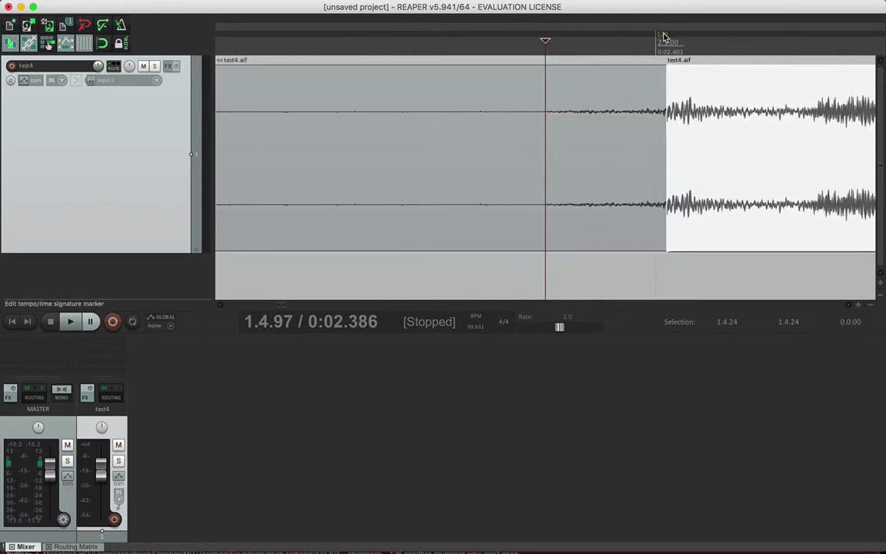
{"action": "left_click_drag", "start_coordinate": [664, 36], "coordinate": [675, 36]}
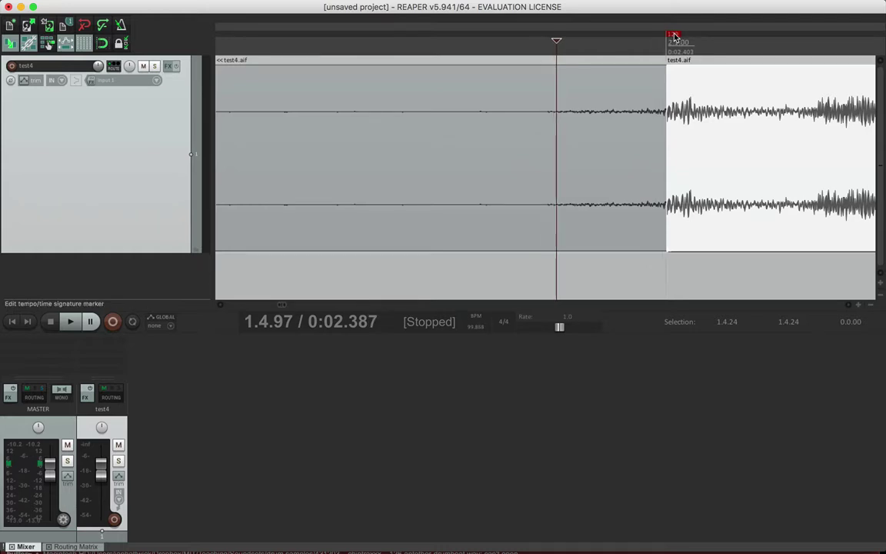
Fine-tune the measure 2 tempo marker to sit exactly on the split between the test4.aif items and check the alignment closely
{"action": "scroll", "coordinate": [699, 54], "scroll_direction": "up", "scroll_amount": 5}
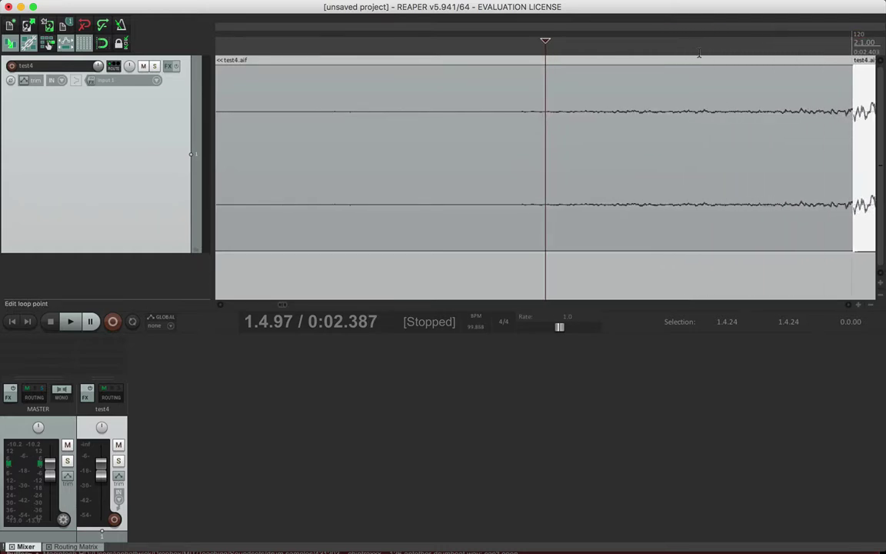
{"action": "left_click", "coordinate": [745, 40]}
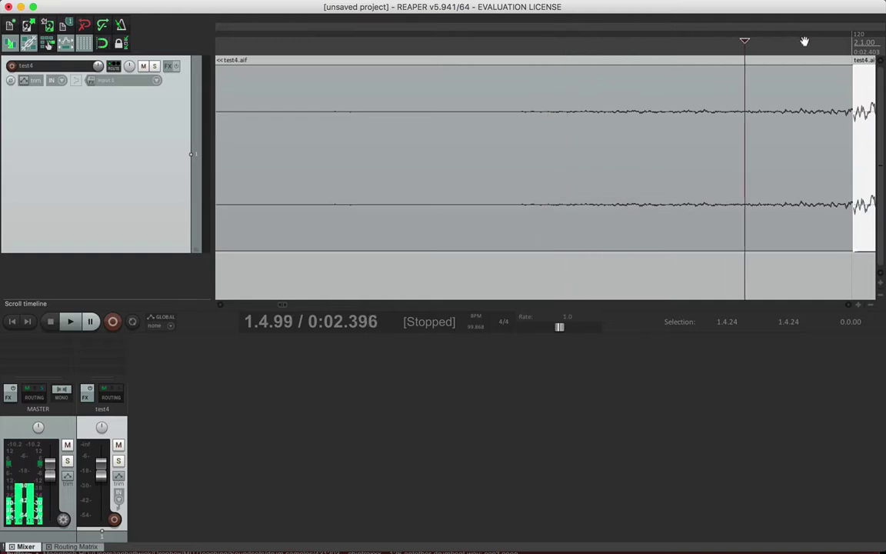
{"action": "left_click", "coordinate": [804, 41]}
{"action": "scroll", "coordinate": [838, 92], "scroll_direction": "up", "scroll_amount": 4}
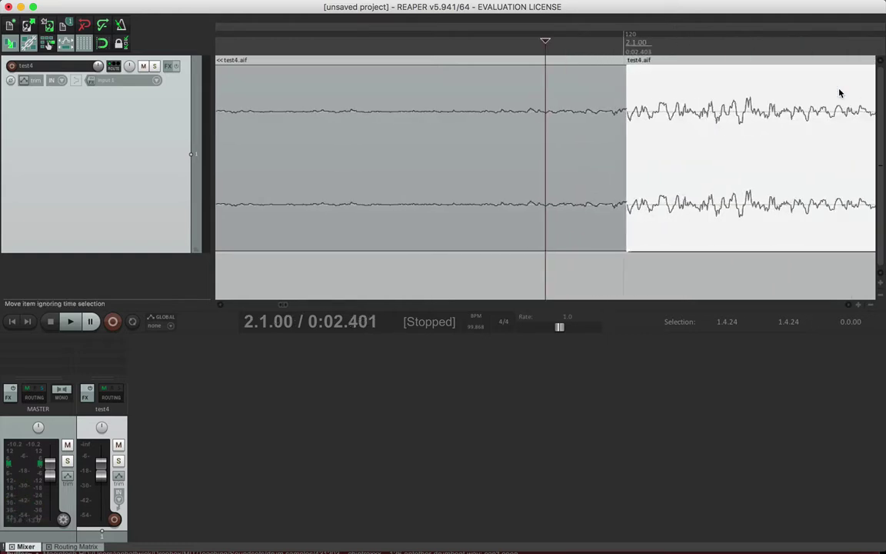
{"action": "scroll", "coordinate": [840, 93], "scroll_direction": "up", "scroll_amount": 4}
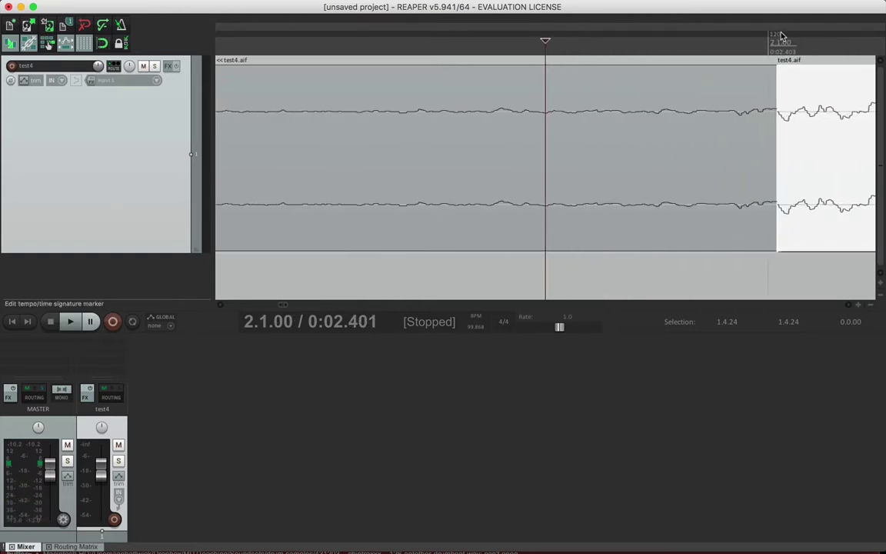
{"action": "left_click_drag", "start_coordinate": [776, 38], "coordinate": [783, 36]}
{"action": "scroll", "coordinate": [812, 158], "scroll_direction": "up", "scroll_amount": 2}
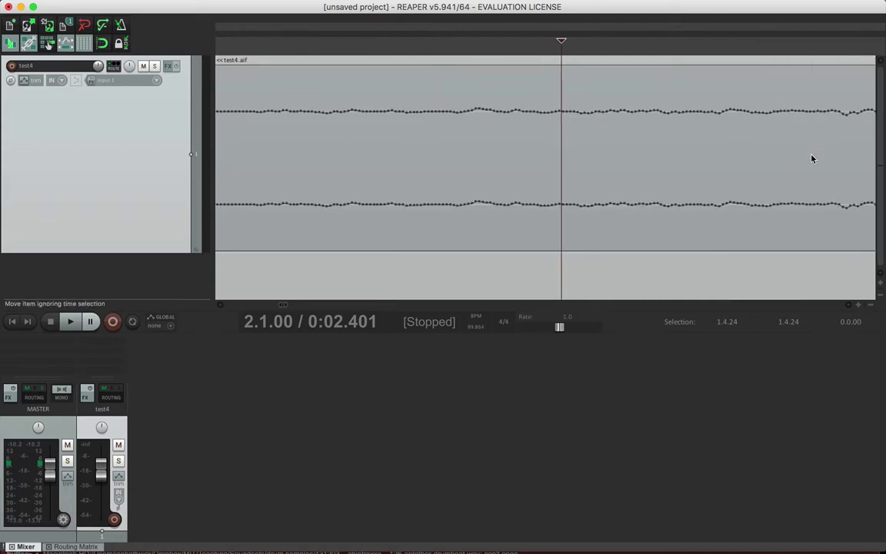
{"action": "scroll", "coordinate": [704, 47], "scroll_direction": "down", "scroll_amount": 3}
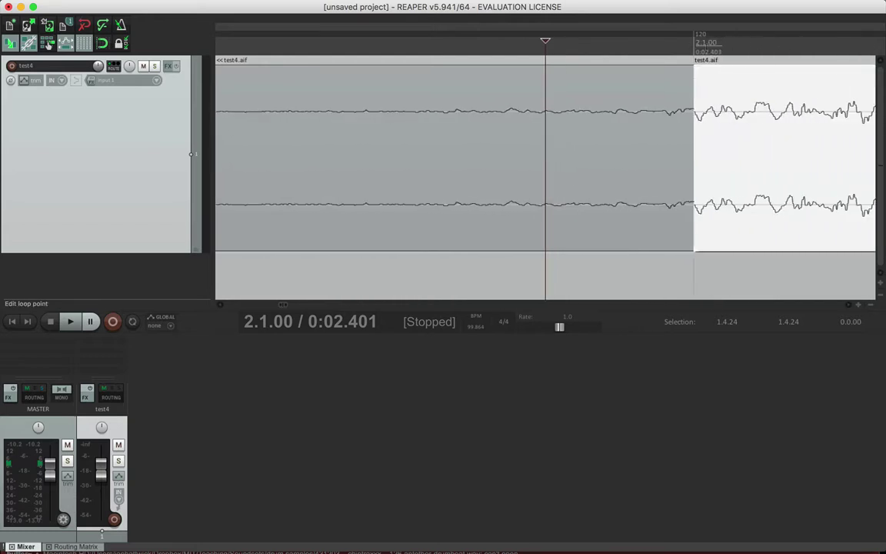
{"action": "scroll", "coordinate": [854, 44], "scroll_direction": "up", "scroll_amount": 1}
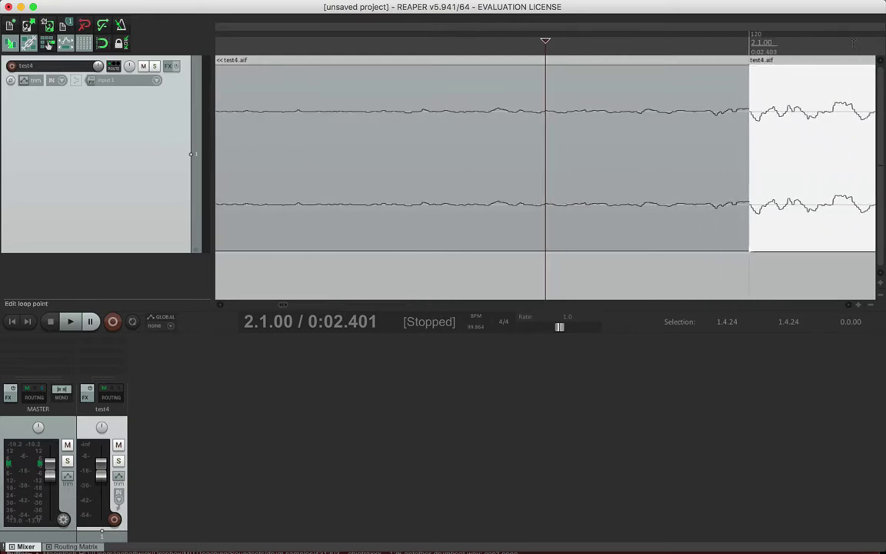
{"action": "left_click", "coordinate": [736, 35]}
{"action": "scroll", "coordinate": [775, 48], "scroll_direction": "up", "scroll_amount": 5}
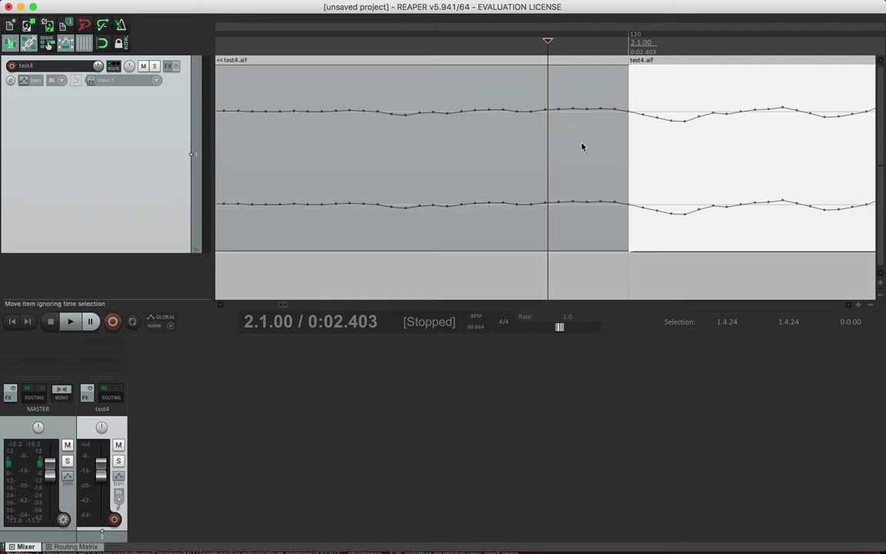
{"action": "scroll", "coordinate": [680, 151], "scroll_direction": "down", "scroll_amount": 5}
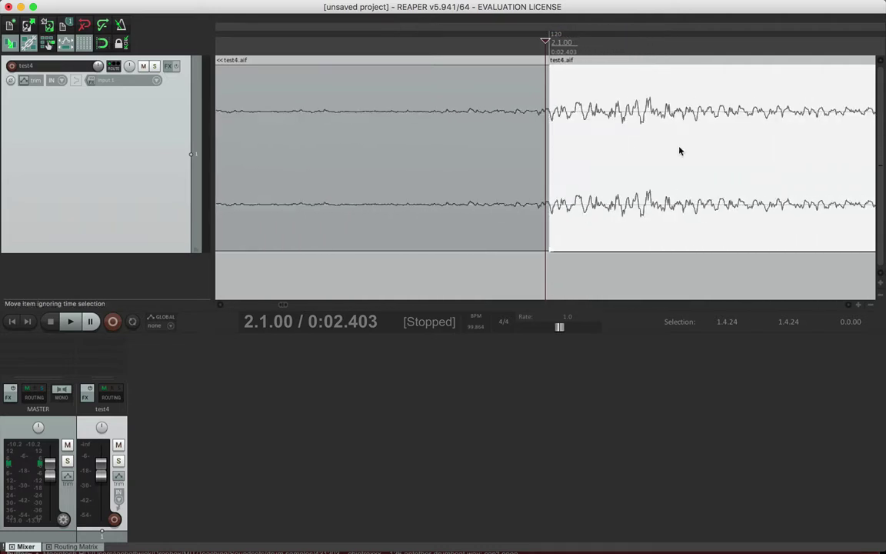
{"action": "scroll", "coordinate": [680, 150], "scroll_direction": "down", "scroll_amount": 8}
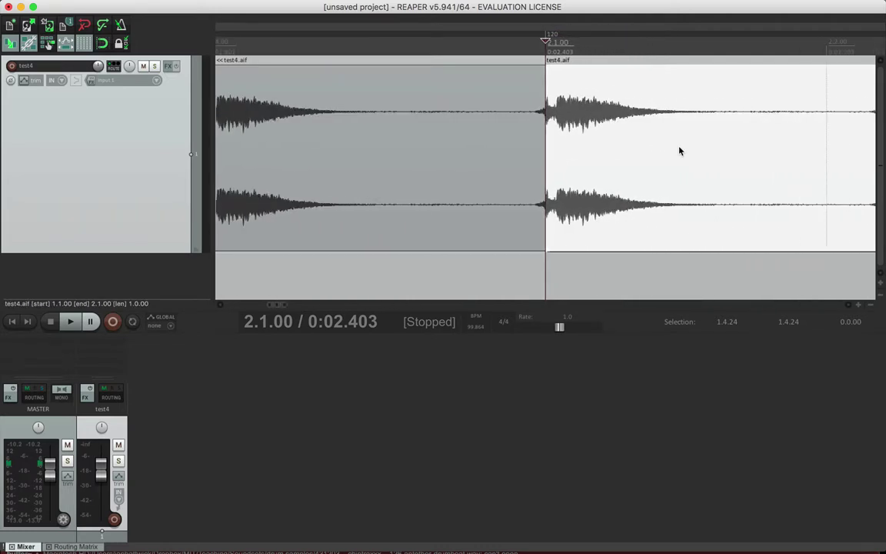
Remove the 120 BPM tempo marker at measure 2
{"action": "scroll", "coordinate": [680, 151], "scroll_direction": "down", "scroll_amount": 2}
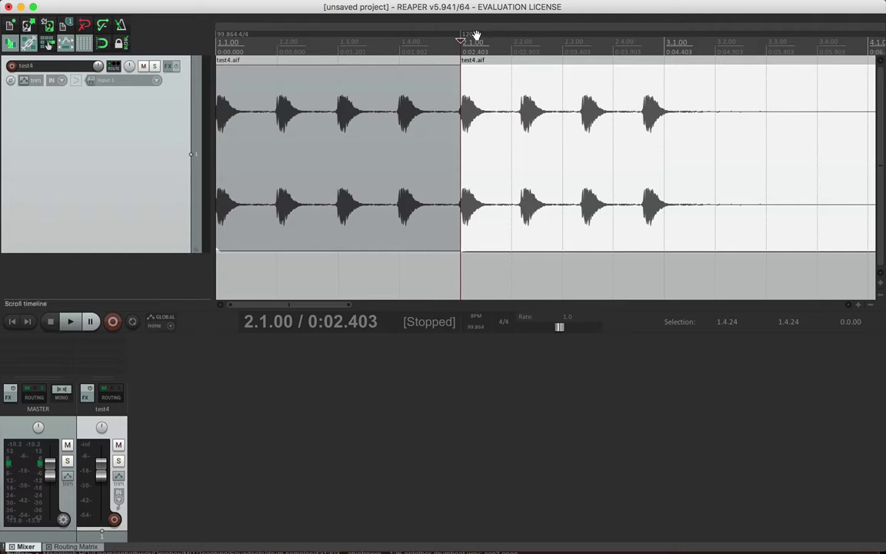
{"action": "right_click", "coordinate": [466, 36]}
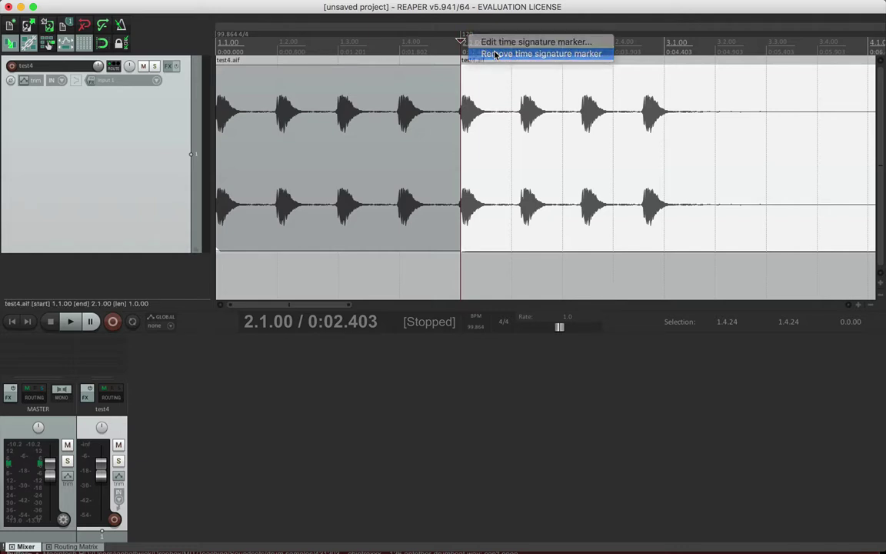
{"action": "left_click", "coordinate": [494, 53]}
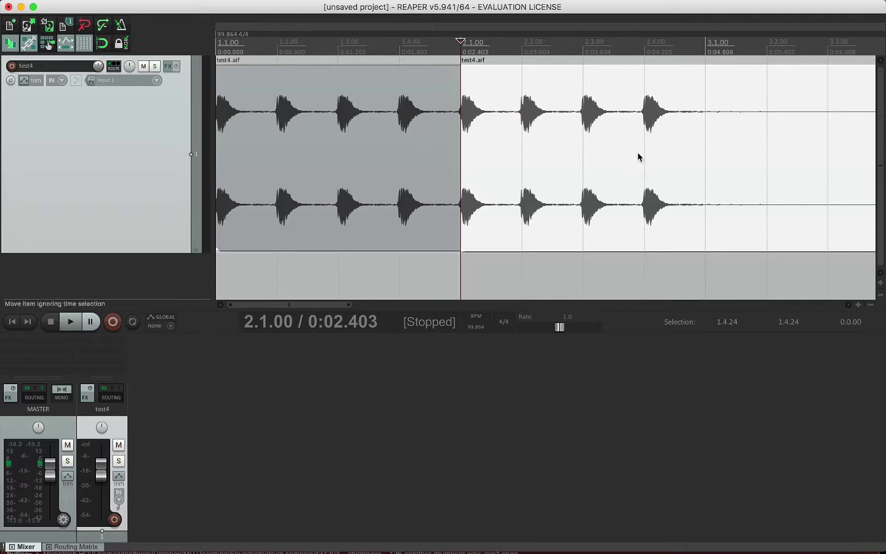
Delete the first test4.aif item and extend the second item's start back to 1.1.00 to restore the earlier hits
{"action": "left_click", "coordinate": [374, 130]}
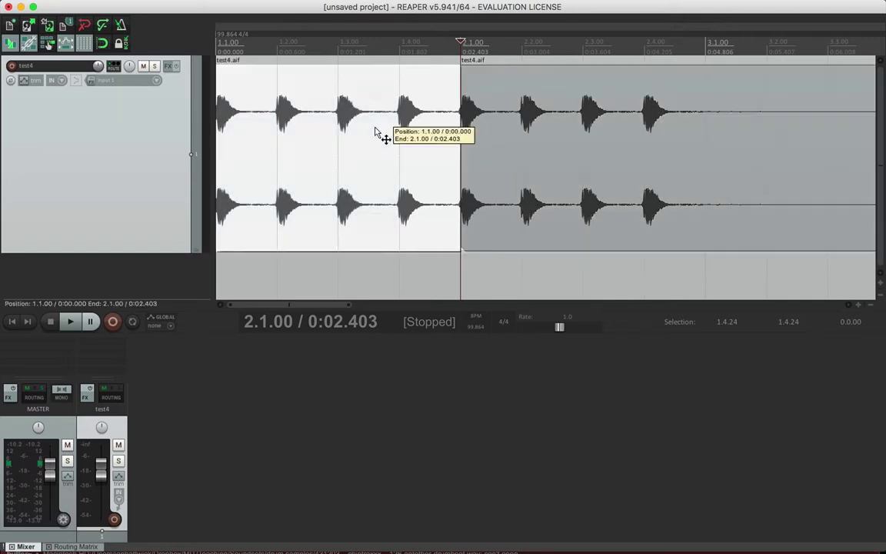
{"action": "key", "text": "Delete"}
{"action": "left_click_drag", "start_coordinate": [459, 172], "coordinate": [219, 139]}
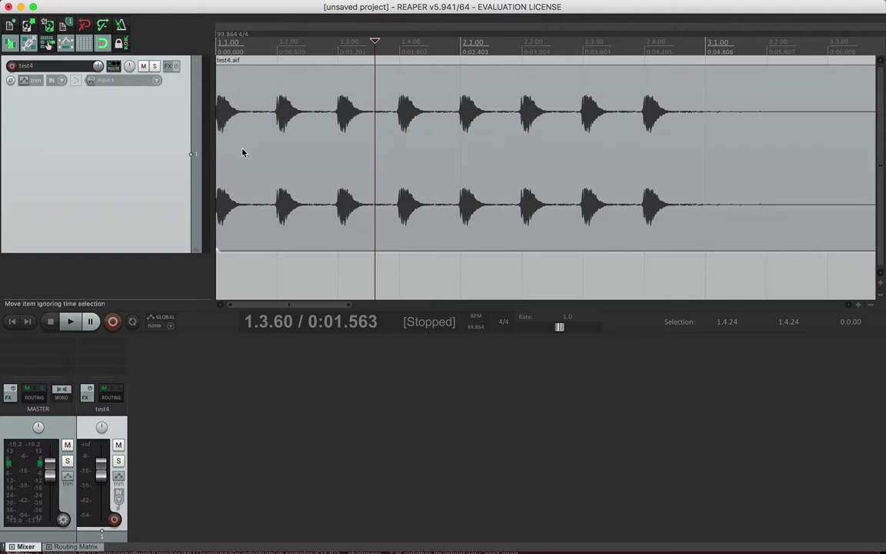
Move the test4.aif item so its first hit lands on 2.1.00, with the lead-in audio starting at 1.3.00
{"action": "left_click_drag", "start_coordinate": [243, 150], "coordinate": [339, 135]}
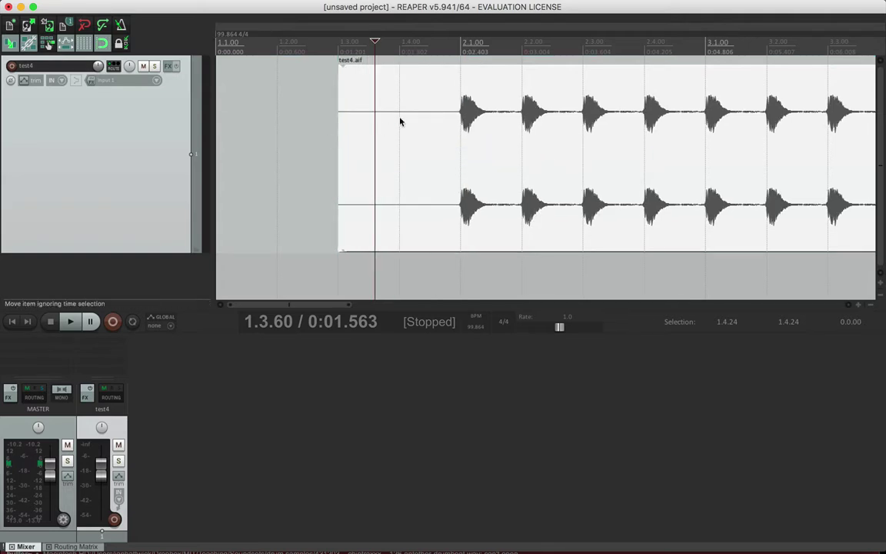
{"action": "left_click", "coordinate": [458, 156]}
{"action": "left_click", "coordinate": [398, 178]}
Enable the metronome and play the project from the start to compare the click with the recorded hits
{"action": "left_click", "coordinate": [120, 25]}
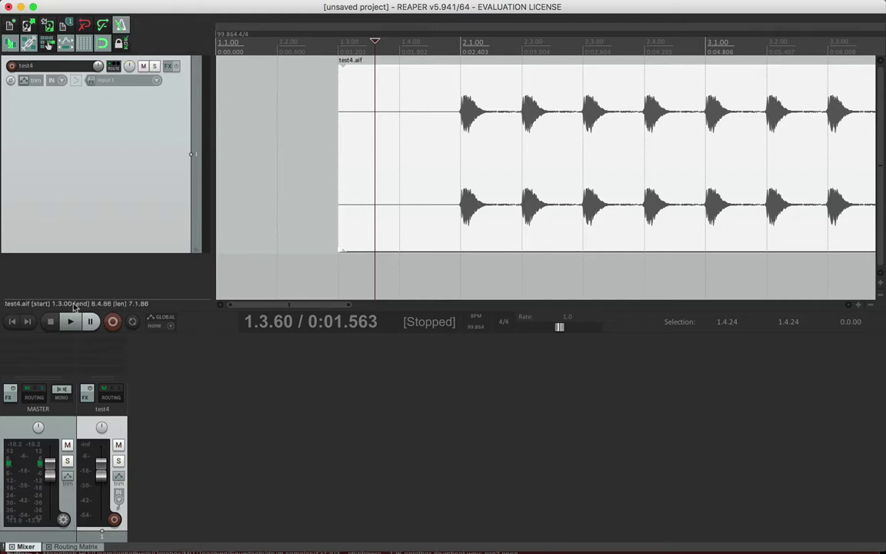
{"action": "left_click", "coordinate": [14, 322]}
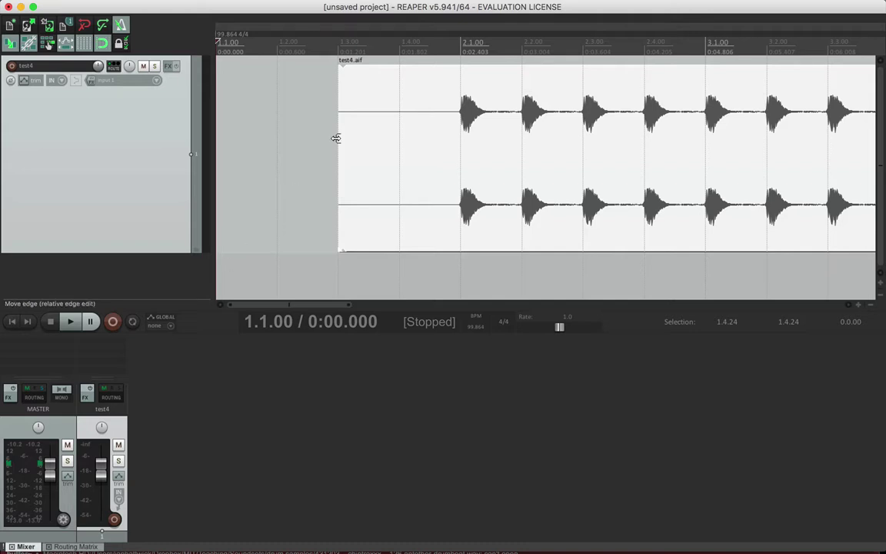
{"action": "key", "text": "space"}
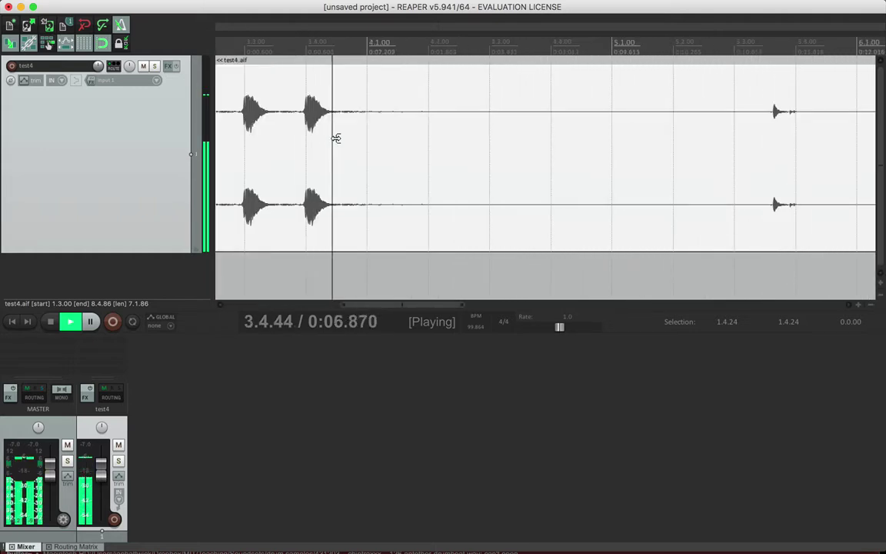
{"action": "key", "text": "space"}
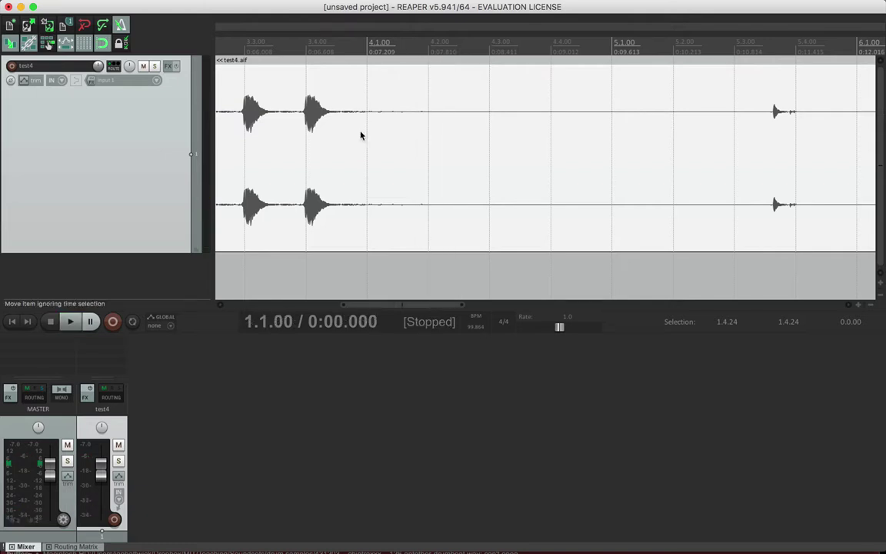
Raise the metronome's primary beat volume to +0.22 dB and play the project against the louder click
{"action": "left_click", "coordinate": [121, 26]}
{"action": "left_click", "coordinate": [121, 25]}
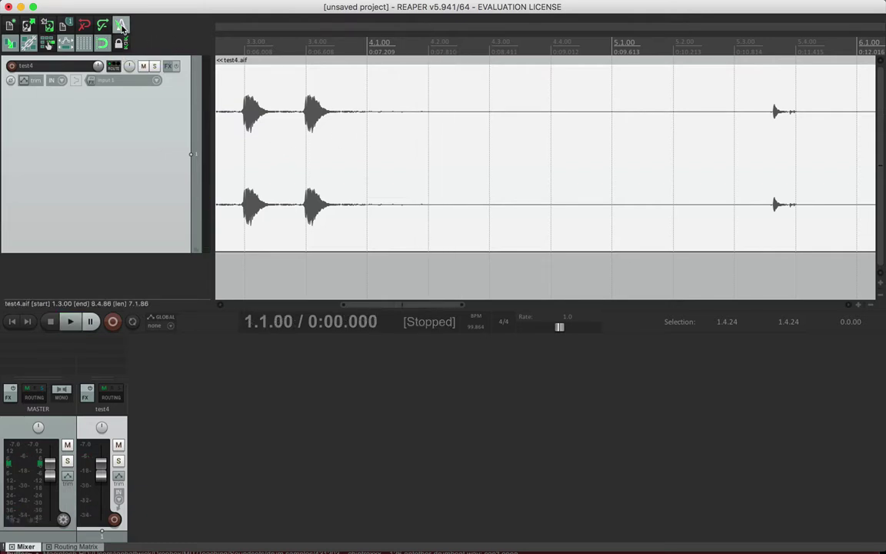
{"action": "right_click", "coordinate": [121, 25]}
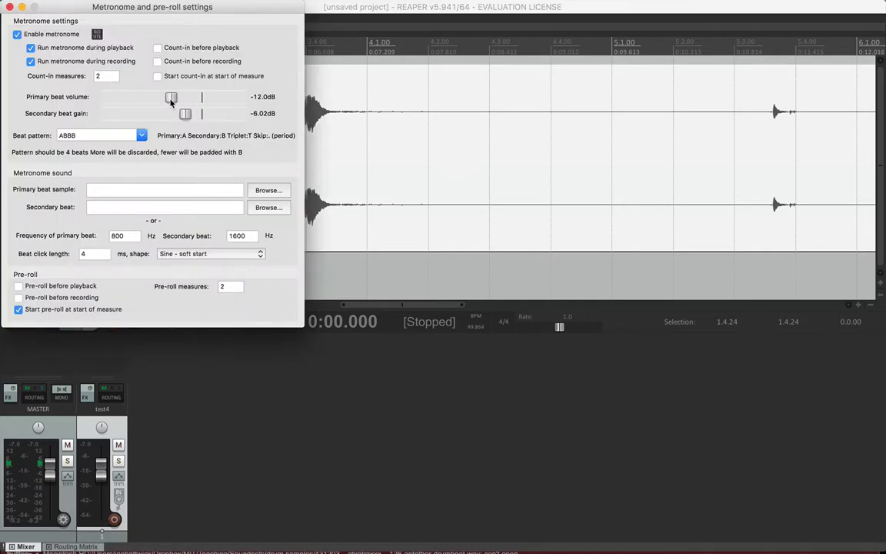
{"action": "left_click_drag", "start_coordinate": [172, 103], "coordinate": [202, 102]}
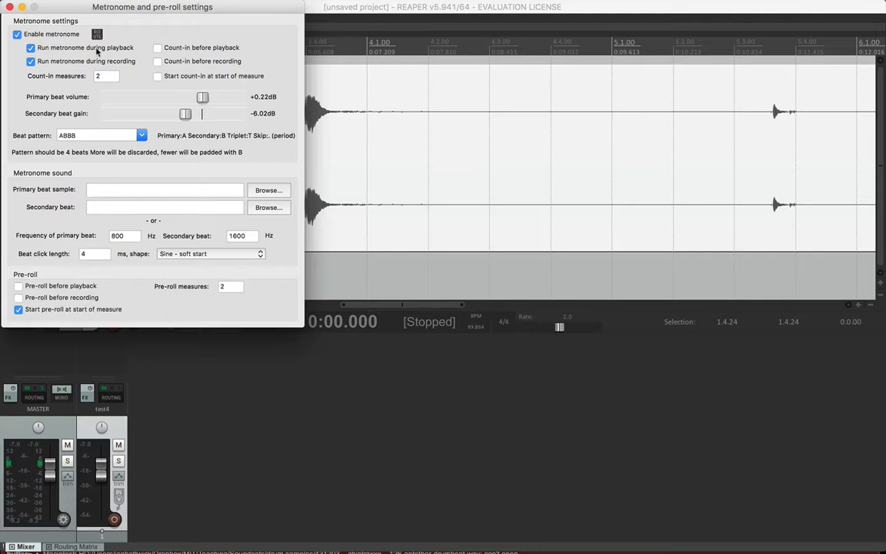
{"action": "left_click", "coordinate": [10, 7]}
{"action": "key", "text": "space"}
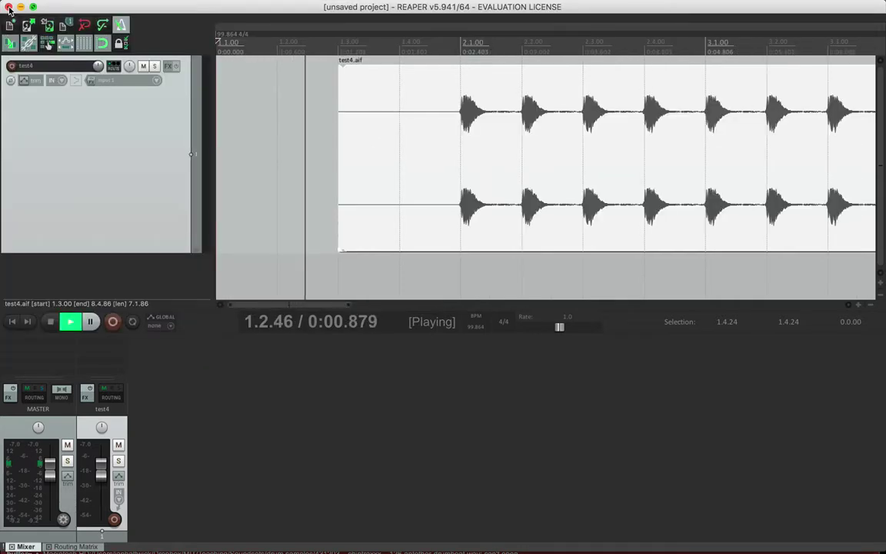
{"action": "key", "text": "space"}
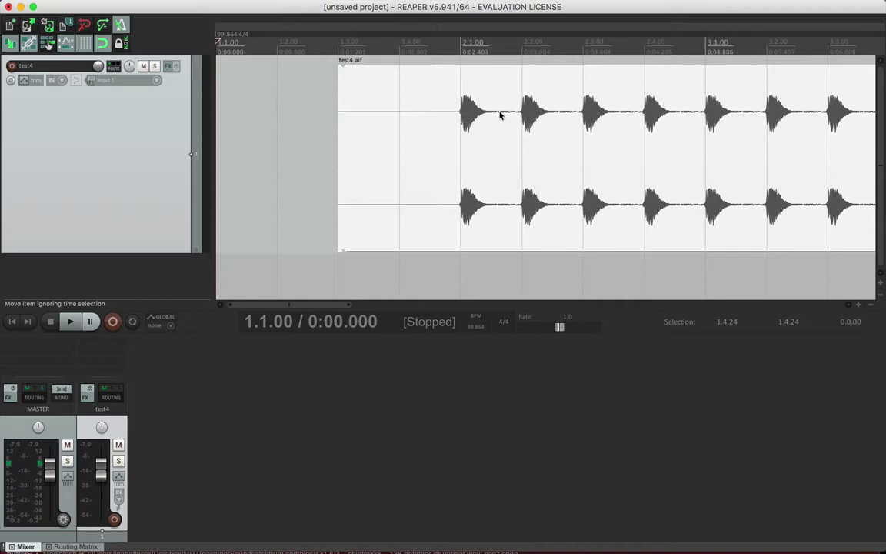
Place the edit cursor at 2.1.00 and nudge the test4.aif item slightly earlier so the first hit's initial peak meets the cursor
{"action": "scroll", "coordinate": [500, 116], "scroll_direction": "up", "scroll_amount": 5}
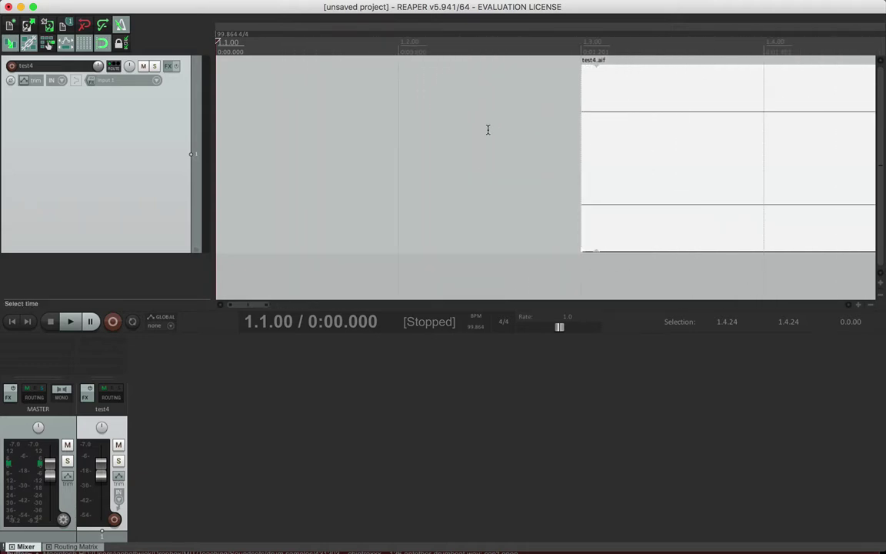
{"action": "scroll", "coordinate": [436, 167], "scroll_direction": "down", "scroll_amount": 5}
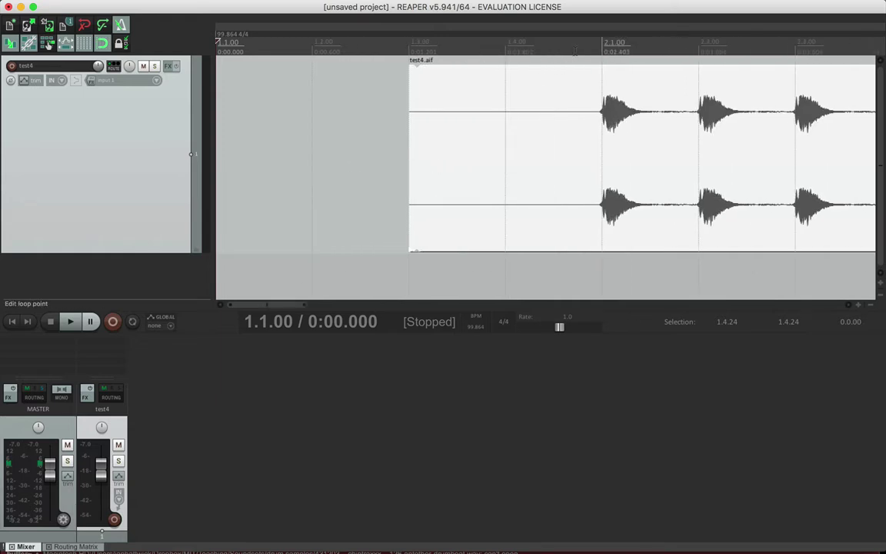
{"action": "left_click", "coordinate": [604, 46]}
{"action": "scroll", "coordinate": [614, 63], "scroll_direction": "up", "scroll_amount": 1}
{"action": "scroll", "coordinate": [614, 63], "scroll_direction": "up", "scroll_amount": 6}
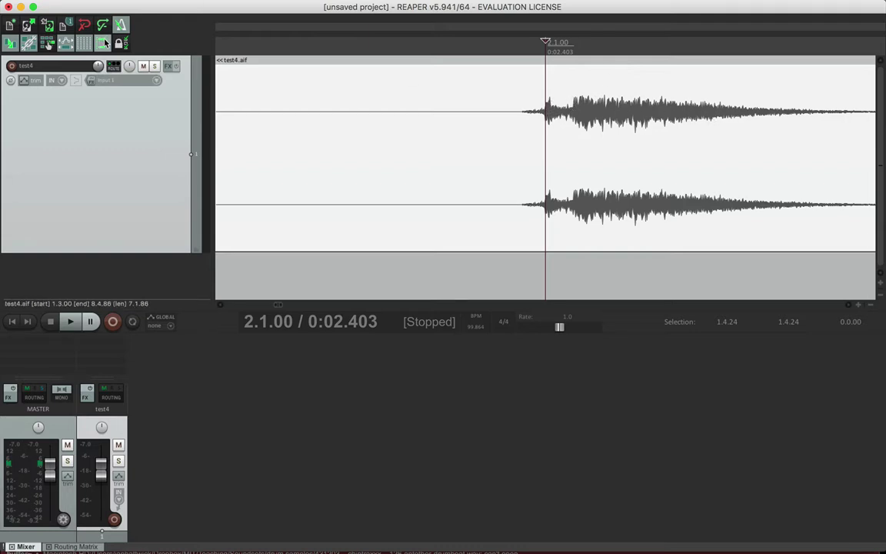
{"action": "mouse_move", "coordinate": [686, 130]}
{"action": "left_mouse_down"}
{"action": "mouse_move", "coordinate": [674, 131]}
{"action": "mouse_move", "coordinate": [682, 131]}
{"action": "left_mouse_up"}
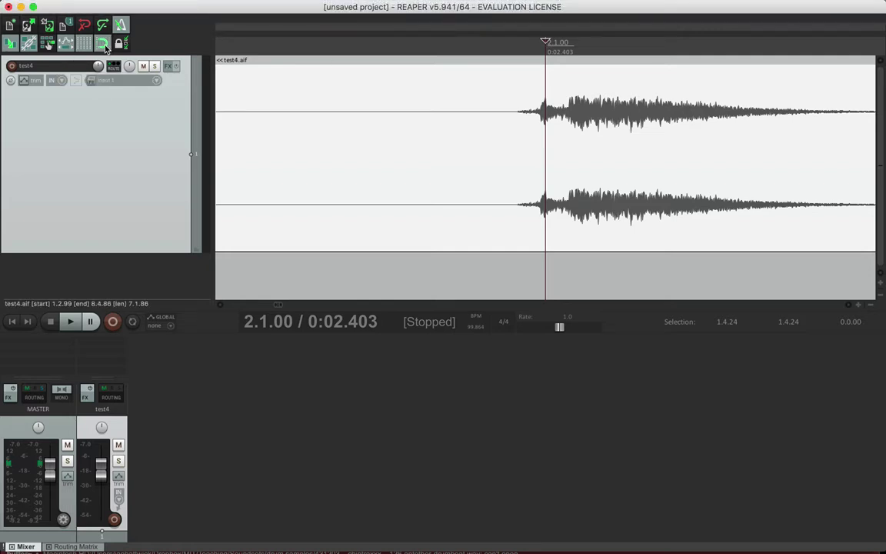
Play the nudged recording with the metronome from the project start, stopping after the hits in measure 2
{"action": "left_click", "coordinate": [13, 322]}
{"action": "left_click", "coordinate": [70, 321]}
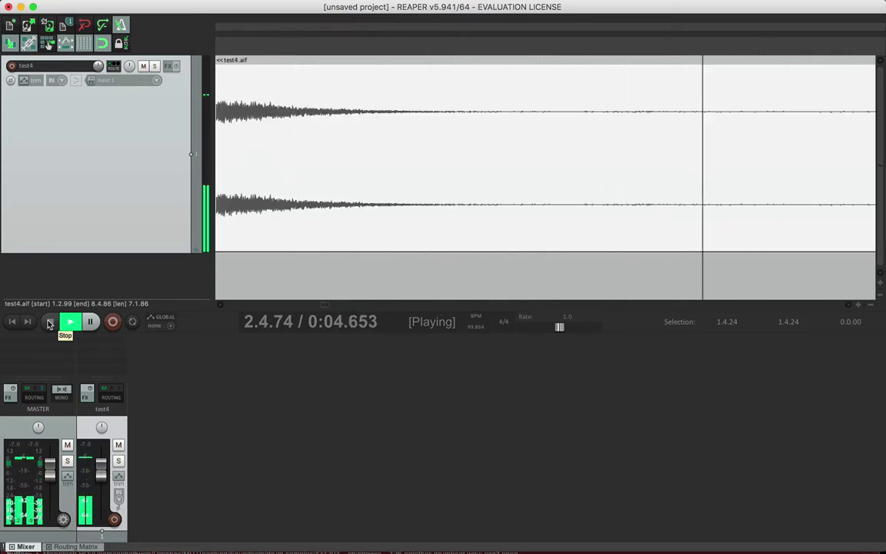
{"action": "left_click", "coordinate": [49, 322]}
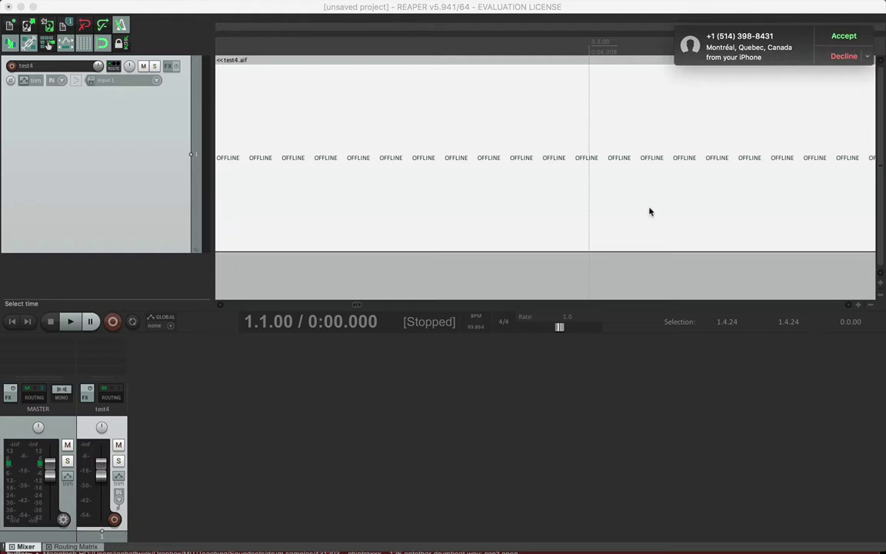
Decline the incoming phone call and return to an overview of the test4.aif item across measures 1 to 8
{"action": "left_click", "coordinate": [842, 56]}
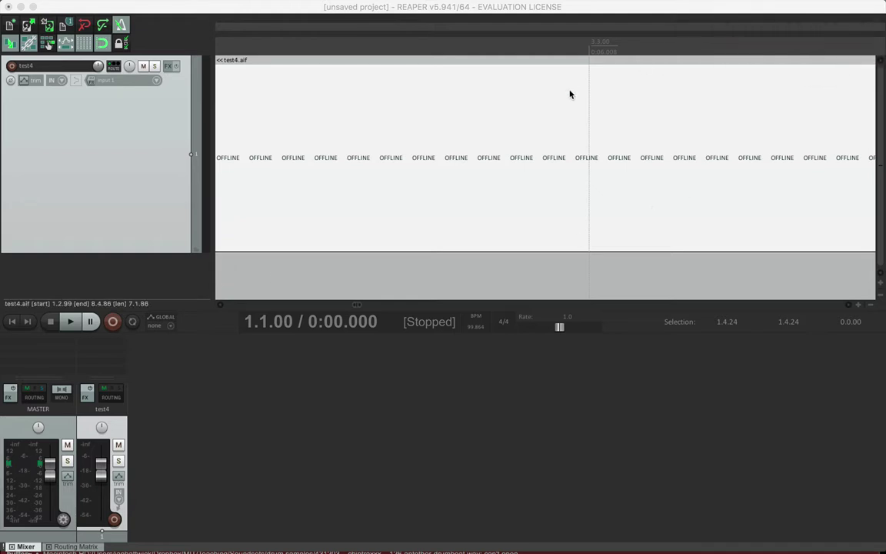
{"action": "key", "text": "Delete"}
{"action": "scroll", "coordinate": [433, 136], "scroll_direction": "down", "scroll_amount": 10}
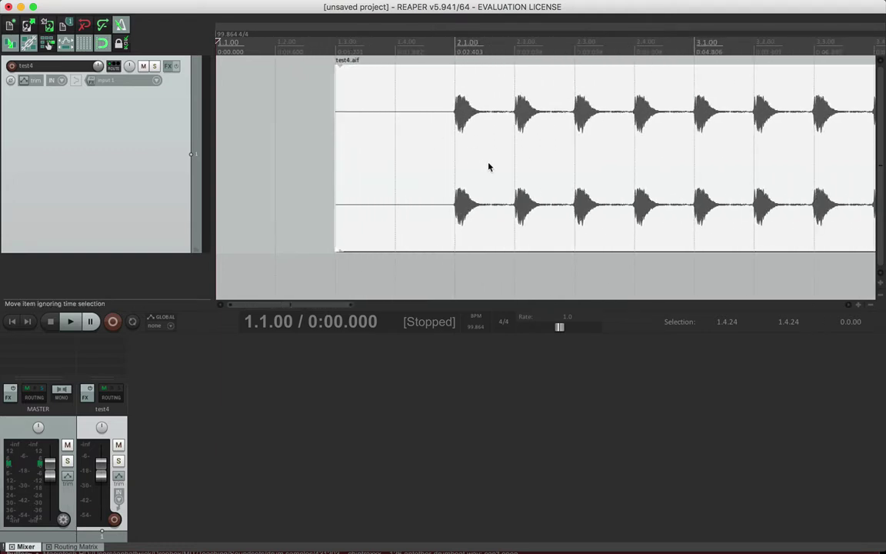
{"action": "scroll", "coordinate": [490, 166], "scroll_direction": "down", "scroll_amount": 3}
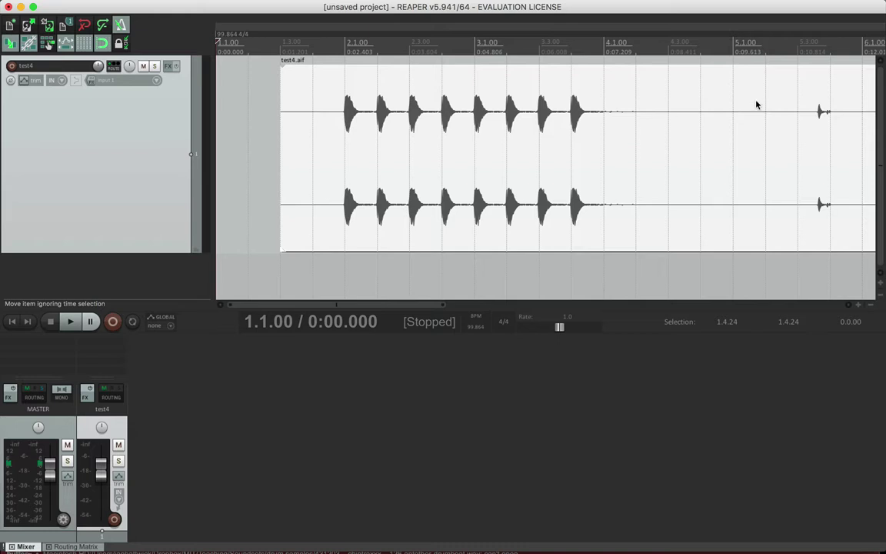
{"action": "scroll", "coordinate": [599, 210], "scroll_direction": "down", "scroll_amount": 2}
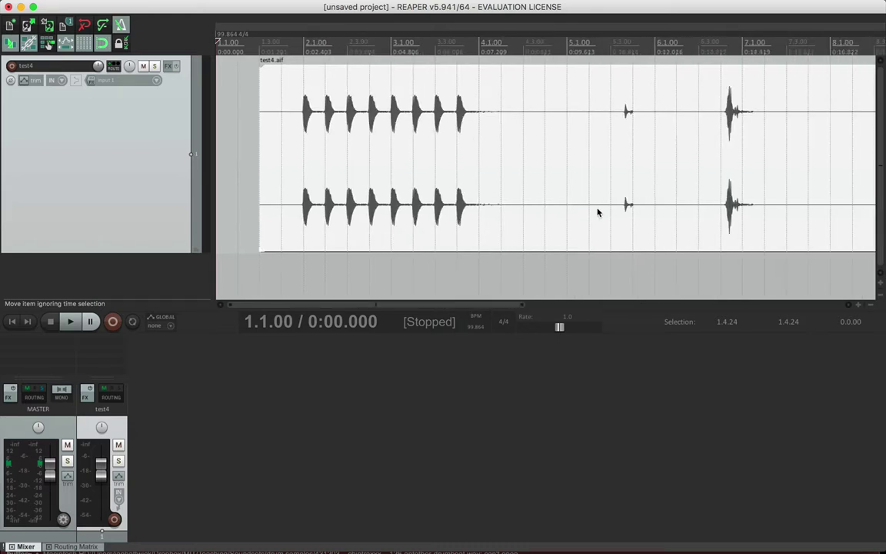
Place the edit cursor just before the quiet hit in measure 5 of test4.aif, at about 5.3.64
{"action": "scroll", "coordinate": [599, 212], "scroll_direction": "down", "scroll_amount": 2}
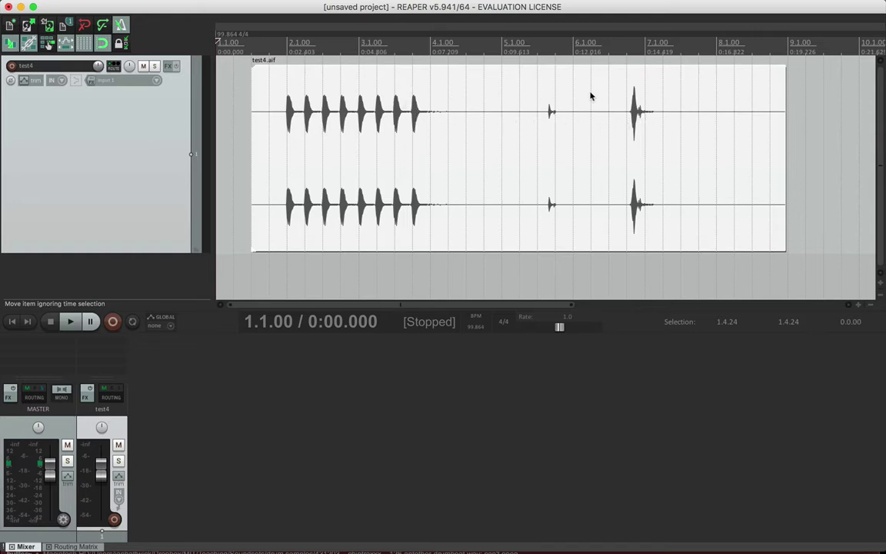
{"action": "left_click", "coordinate": [552, 108]}
{"action": "scroll", "coordinate": [551, 94], "scroll_direction": "up", "scroll_amount": 2}
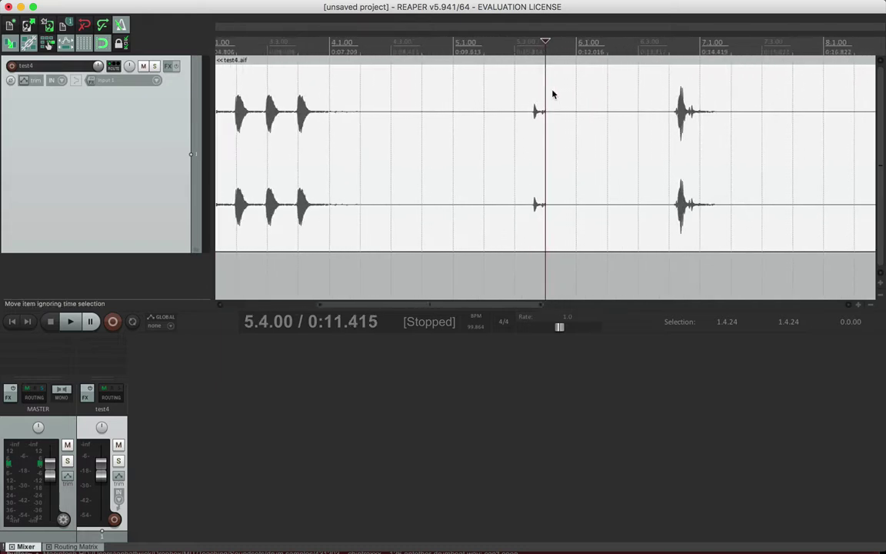
{"action": "scroll", "coordinate": [552, 93], "scroll_direction": "up", "scroll_amount": 2}
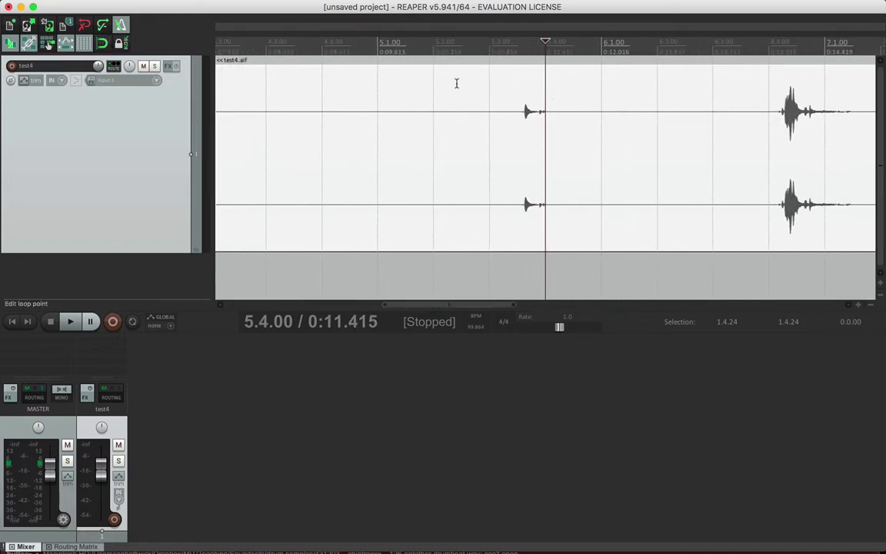
{"action": "scroll", "coordinate": [490, 98], "scroll_direction": "up", "scroll_amount": 2}
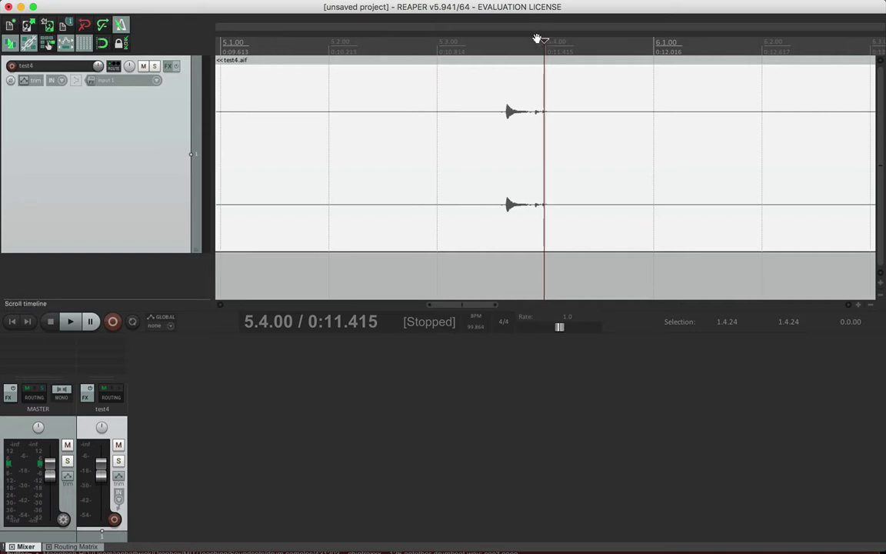
{"action": "left_click_drag", "start_coordinate": [536, 37], "coordinate": [506, 40]}
{"action": "scroll", "coordinate": [526, 137], "scroll_direction": "up", "scroll_amount": 1}
{"action": "scroll", "coordinate": [526, 137], "scroll_direction": "up", "scroll_amount": 2}
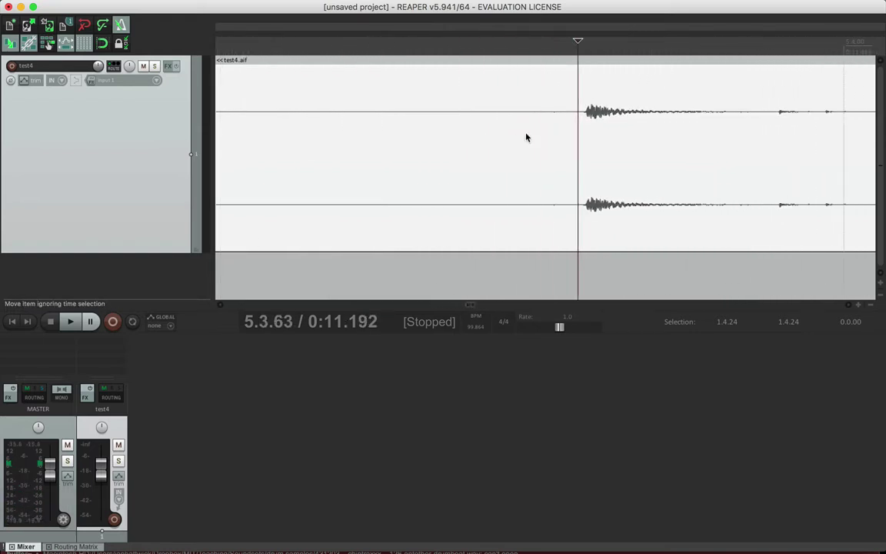
{"action": "left_click_drag", "start_coordinate": [545, 41], "coordinate": [552, 42]}
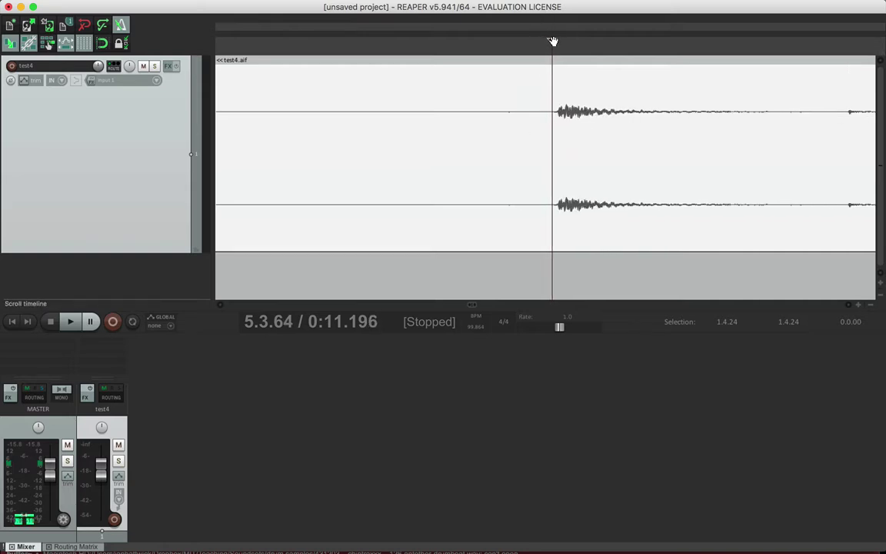
{"action": "scroll", "coordinate": [646, 123], "scroll_direction": "up", "scroll_amount": 2}
{"action": "scroll", "coordinate": [646, 125], "scroll_direction": "up", "scroll_amount": 1}
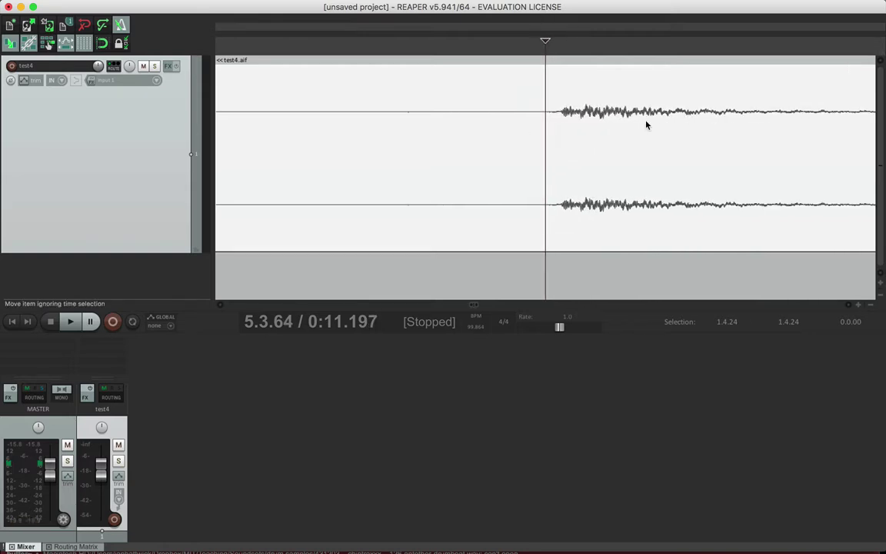
Refine the edit cursor to the quiet hit's onset at 0:11.200 and split the test4.aif item there
{"action": "left_click_drag", "start_coordinate": [551, 41], "coordinate": [561, 41]}
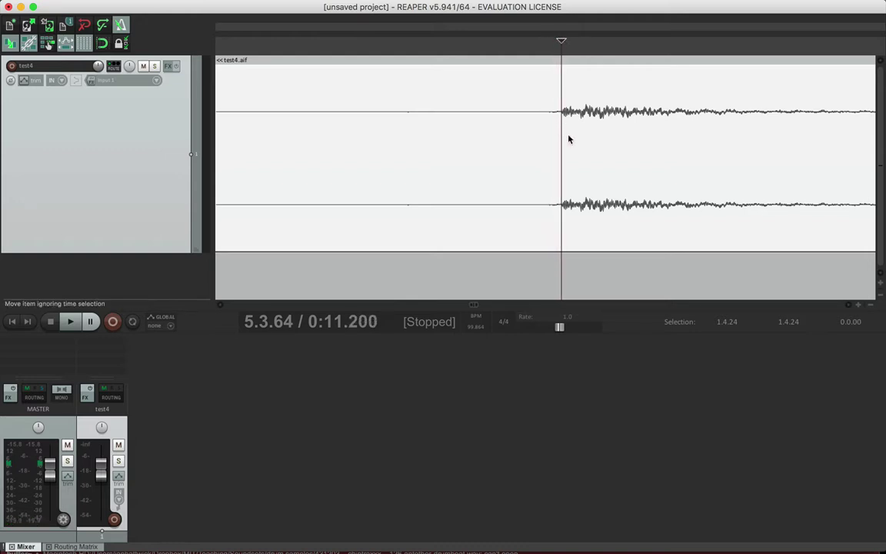
{"action": "scroll", "coordinate": [584, 88], "scroll_direction": "right", "scroll_amount": 2}
{"action": "scroll", "coordinate": [583, 89], "scroll_direction": "up", "scroll_amount": 3}
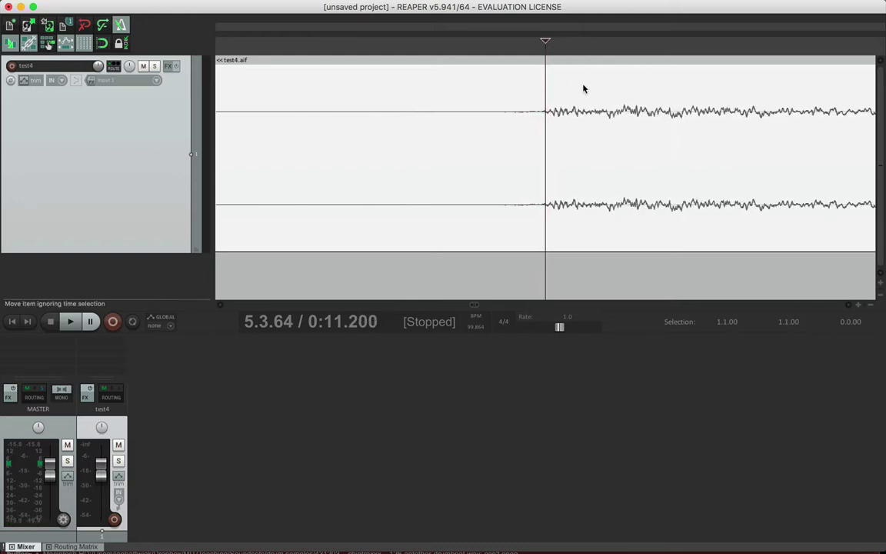
{"action": "scroll", "coordinate": [583, 88], "scroll_direction": "up", "scroll_amount": 1}
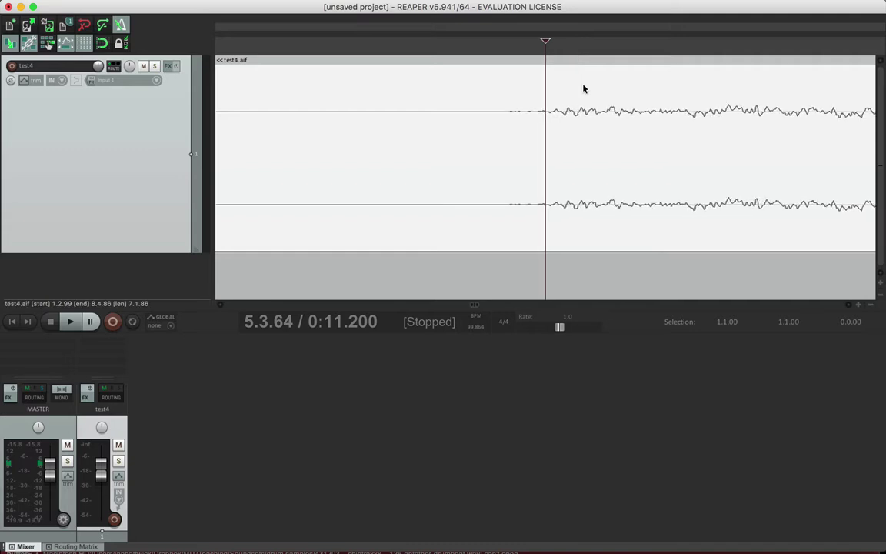
{"action": "left_click", "coordinate": [554, 39]}
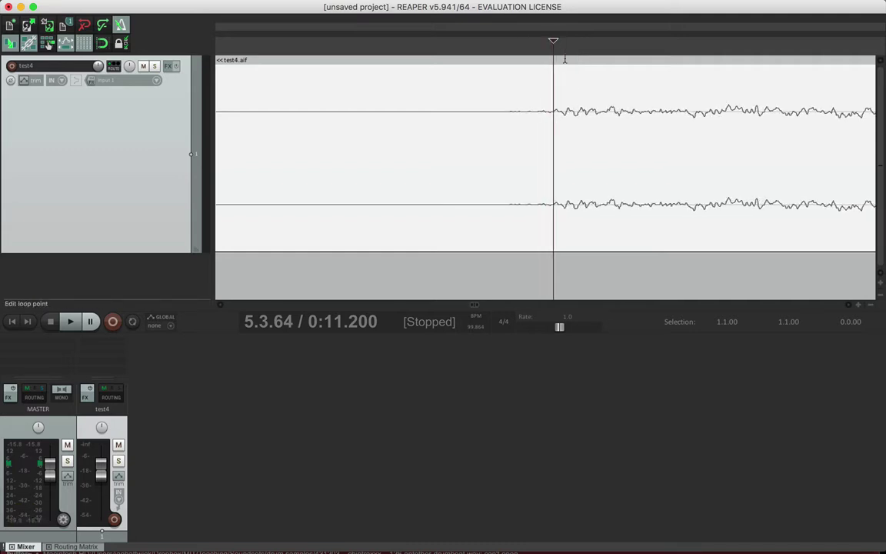
{"action": "key", "text": "s"}
{"action": "scroll", "coordinate": [548, 183], "scroll_direction": "down", "scroll_amount": 5}
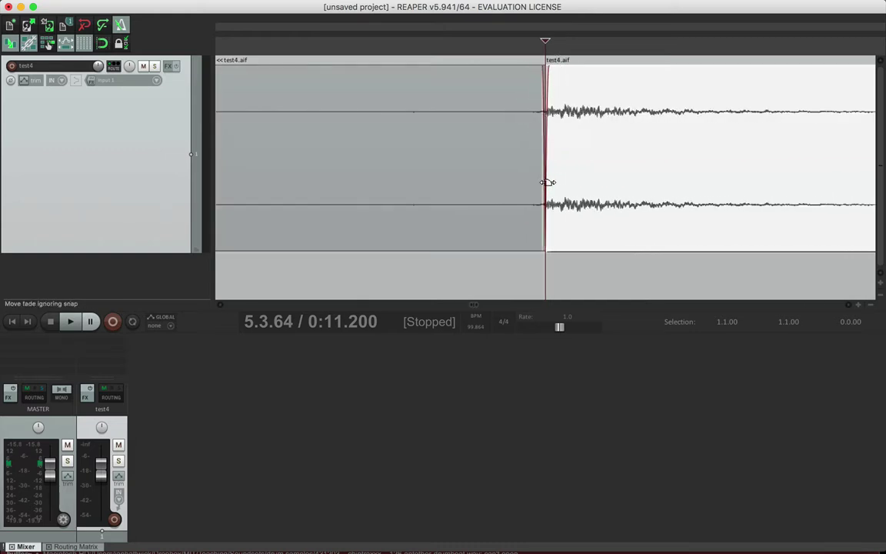
Split the test4.aif item at 6.4.25, at the very start of the low-level sound preceding the loud hit
{"action": "scroll", "coordinate": [547, 183], "scroll_direction": "up", "scroll_amount": 5}
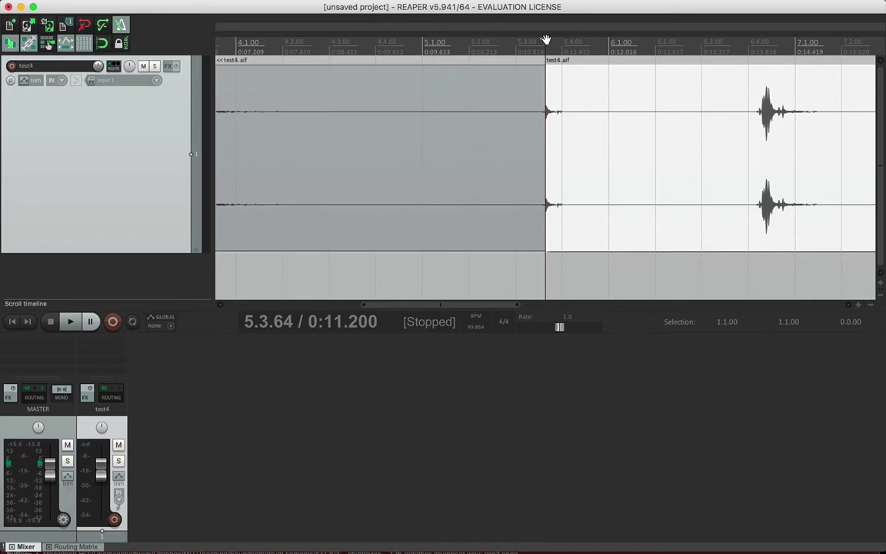
{"action": "left_click_drag", "start_coordinate": [585, 43], "coordinate": [760, 50]}
{"action": "scroll", "coordinate": [807, 89], "scroll_direction": "up", "scroll_amount": 3}
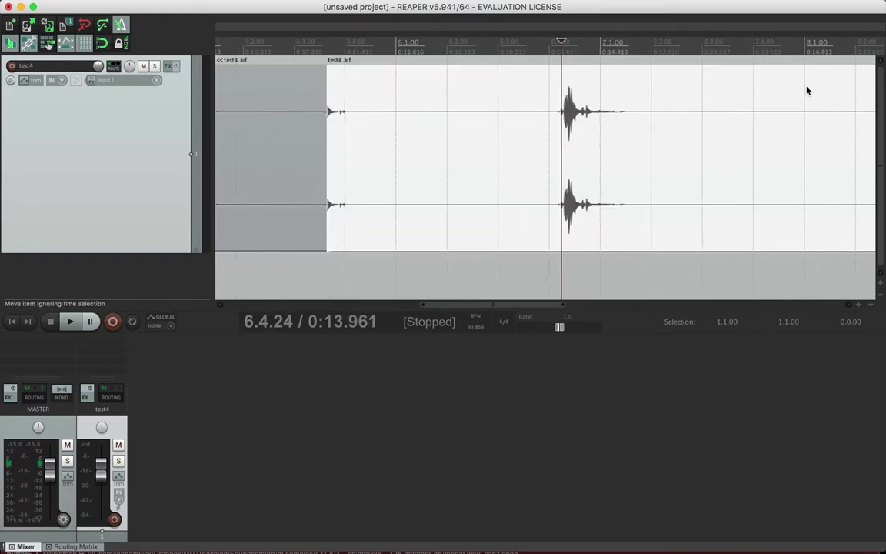
{"action": "scroll", "coordinate": [593, 105], "scroll_direction": "up", "scroll_amount": 10}
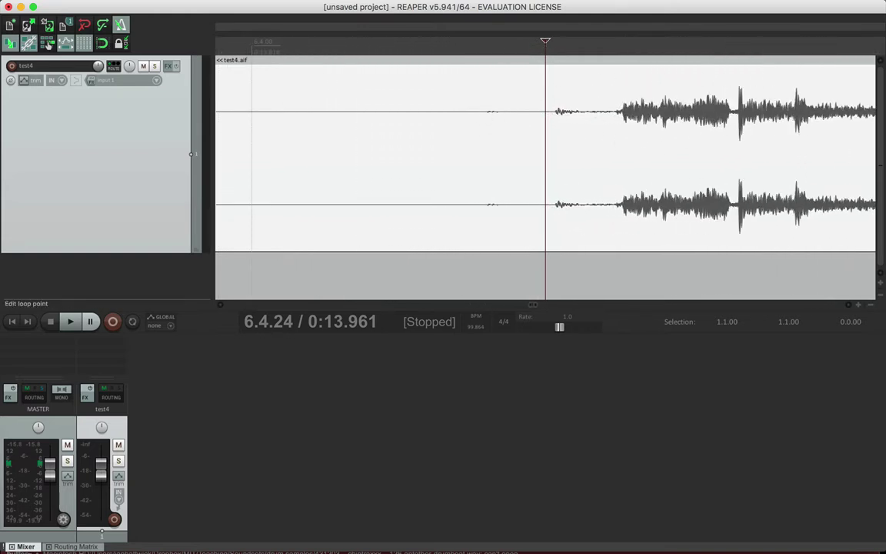
{"action": "left_click_drag", "start_coordinate": [546, 39], "coordinate": [555, 41]}
{"action": "scroll", "coordinate": [575, 88], "scroll_direction": "up", "scroll_amount": 1}
{"action": "scroll", "coordinate": [574, 88], "scroll_direction": "up", "scroll_amount": 5}
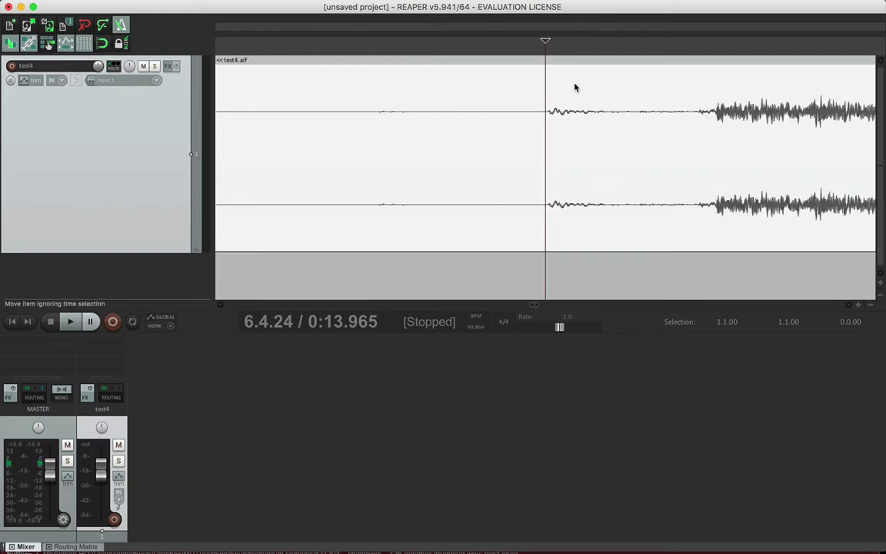
{"action": "left_click_drag", "start_coordinate": [545, 39], "coordinate": [557, 42]}
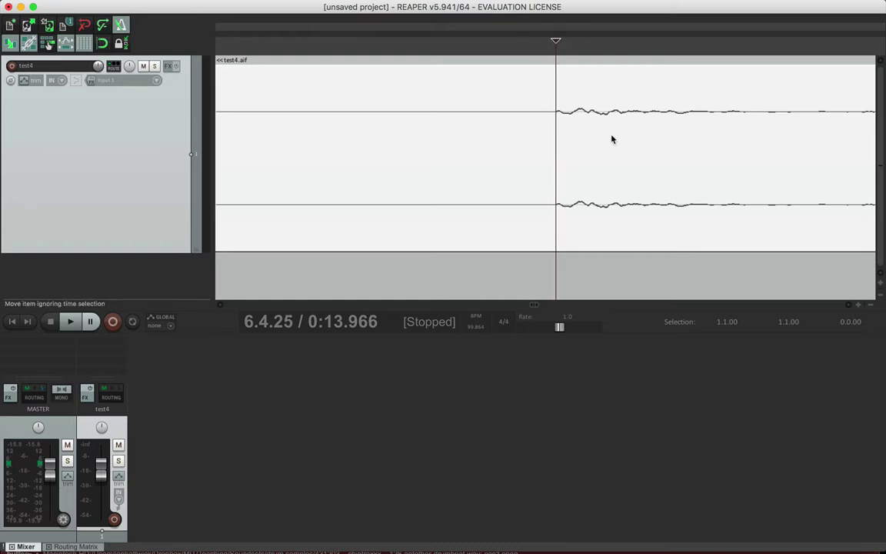
{"action": "key", "text": "s"}
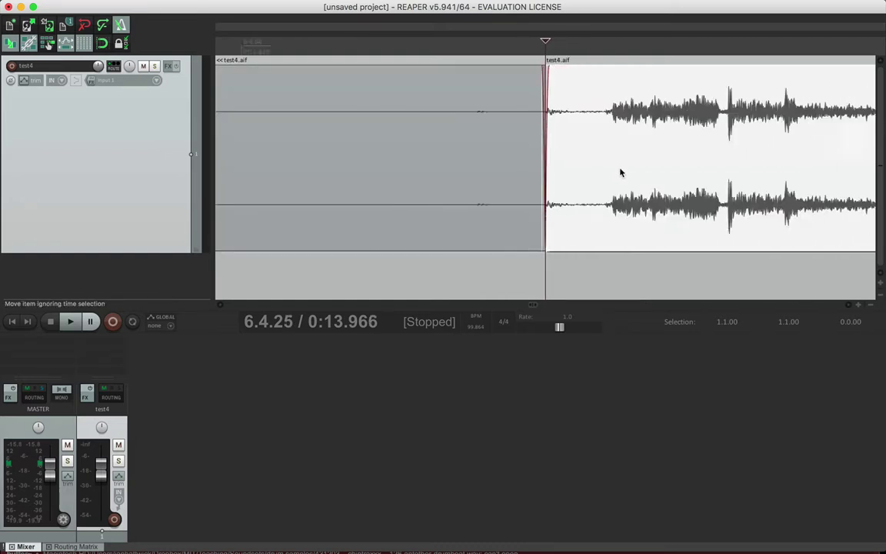
{"action": "scroll", "coordinate": [620, 173], "scroll_direction": "down", "scroll_amount": 5}
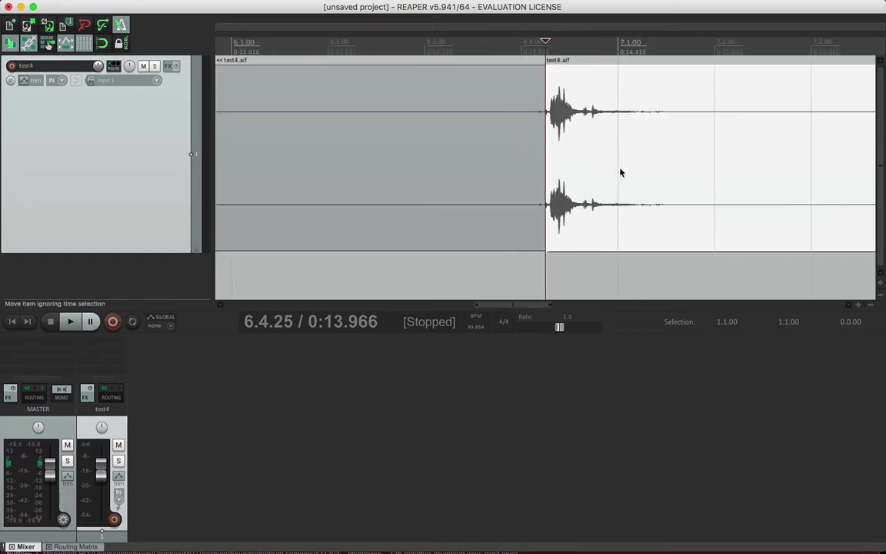
Trim the first item's end back to 5.1.00 and move the quiet-hit item so it starts there
{"action": "left_click", "coordinate": [412, 146]}
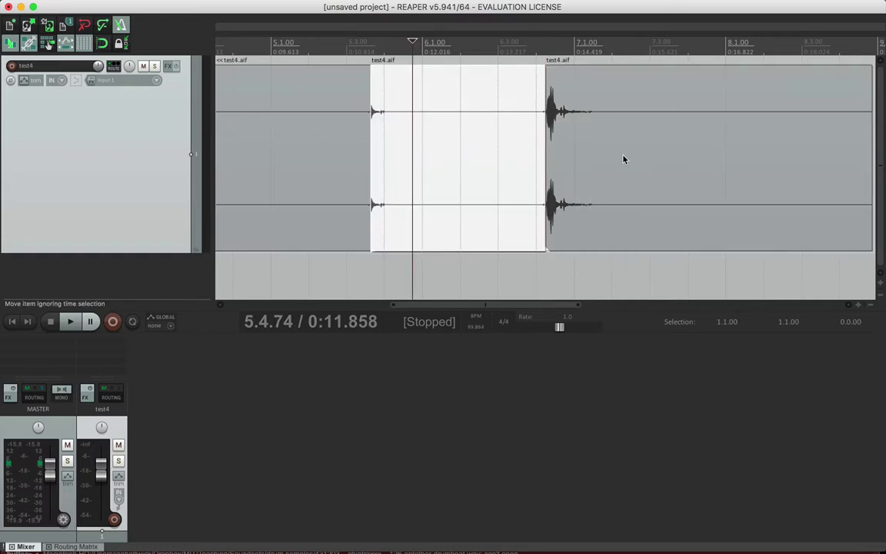
{"action": "left_click", "coordinate": [624, 160]}
{"action": "scroll", "coordinate": [376, 183], "scroll_direction": "right", "scroll_amount": 1}
{"action": "left_click", "coordinate": [419, 130]}
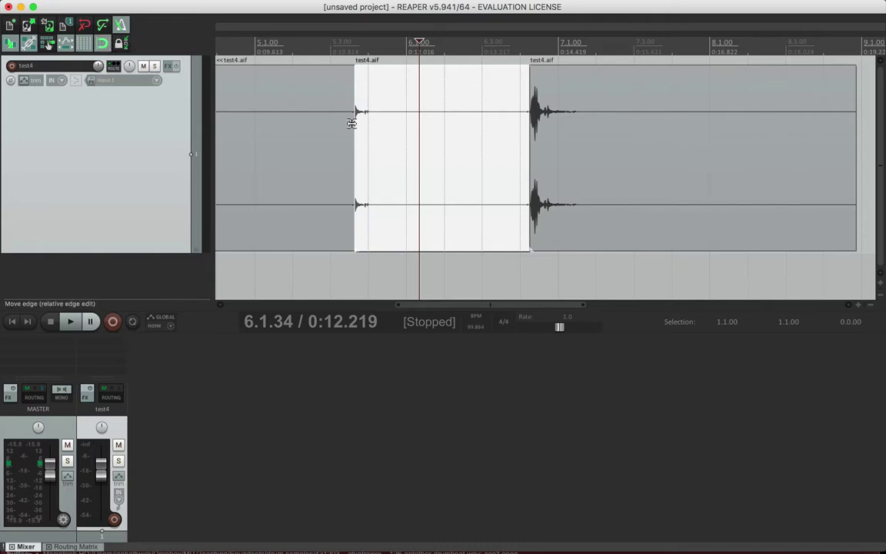
{"action": "left_click_drag", "start_coordinate": [350, 126], "coordinate": [251, 113]}
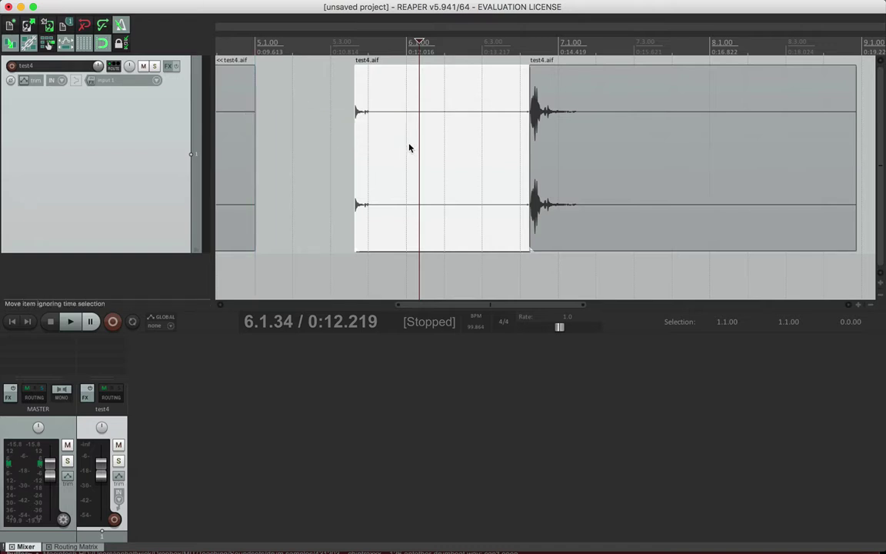
{"action": "left_click_drag", "start_coordinate": [409, 148], "coordinate": [303, 132]}
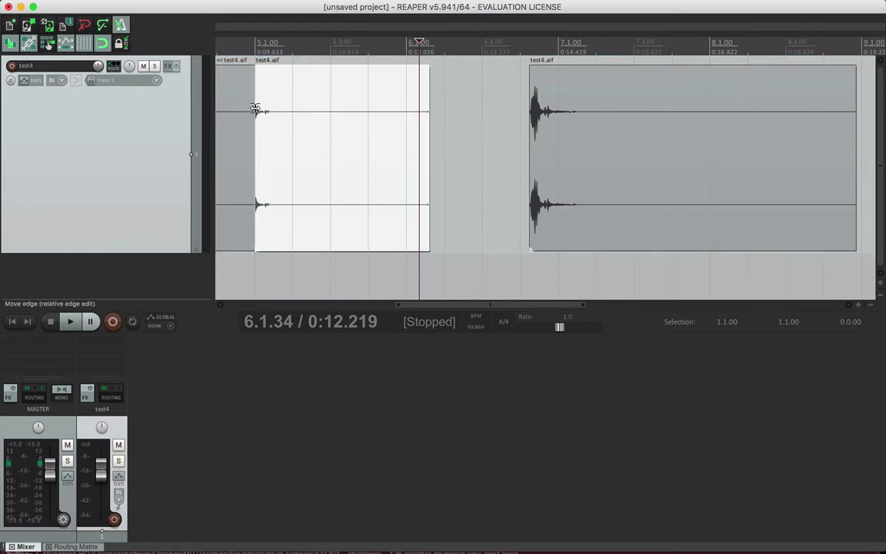
Trim the quiet-hit item's end back to 6.1.00 and move the loud-hit item so it starts there
{"action": "left_click_drag", "start_coordinate": [426, 152], "coordinate": [392, 149]}
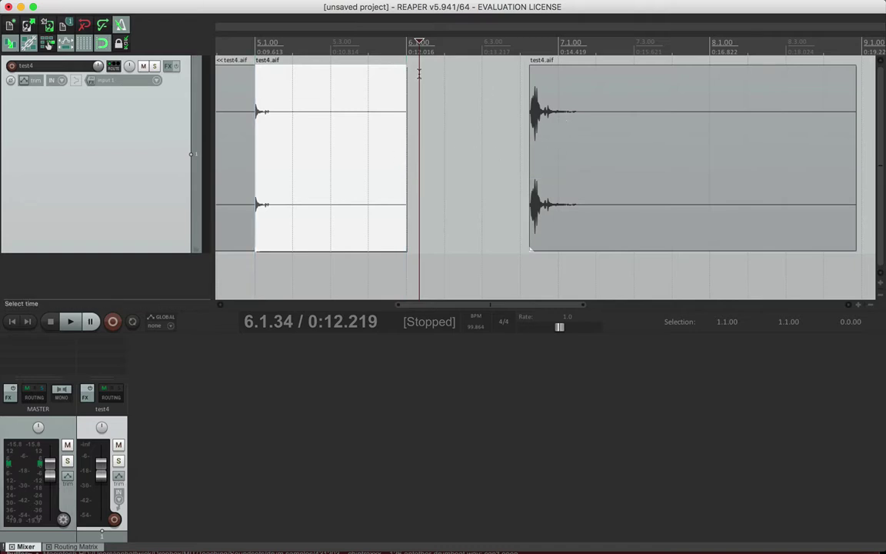
{"action": "left_click_drag", "start_coordinate": [609, 163], "coordinate": [480, 156]}
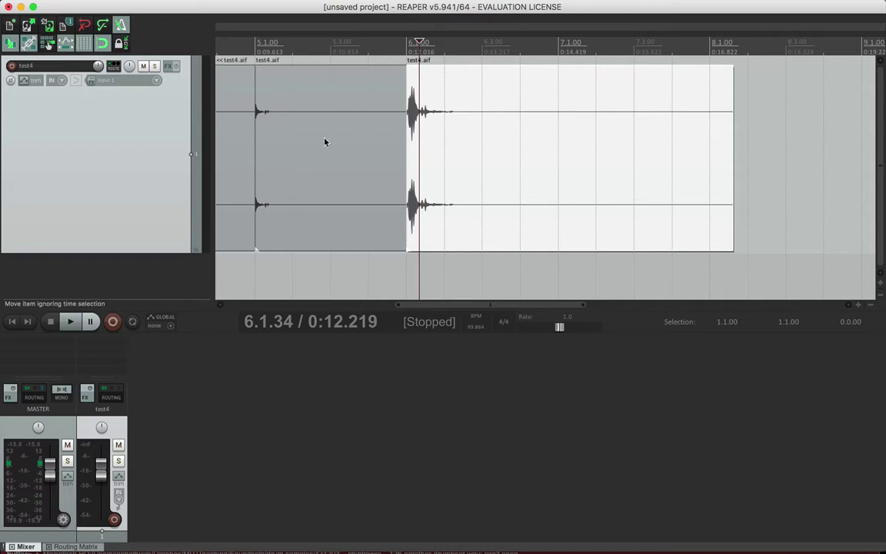
{"action": "scroll", "coordinate": [346, 157], "scroll_direction": "down", "scroll_amount": 4}
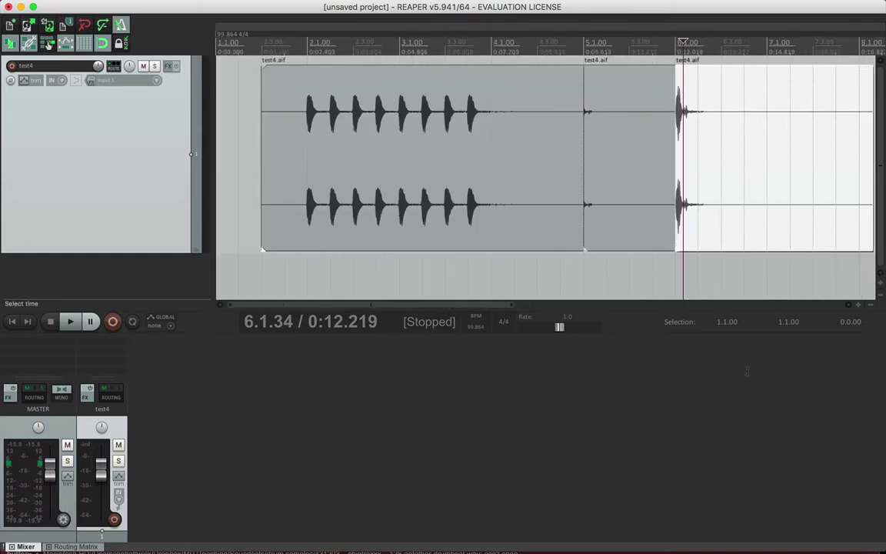
Play the rearranged hits with the metronome from measure 4, stopping after the loud hit in measure 6
{"action": "key", "text": "super+j"}
{"action": "type", "text": "4"}
{"action": "key", "text": "Return"}
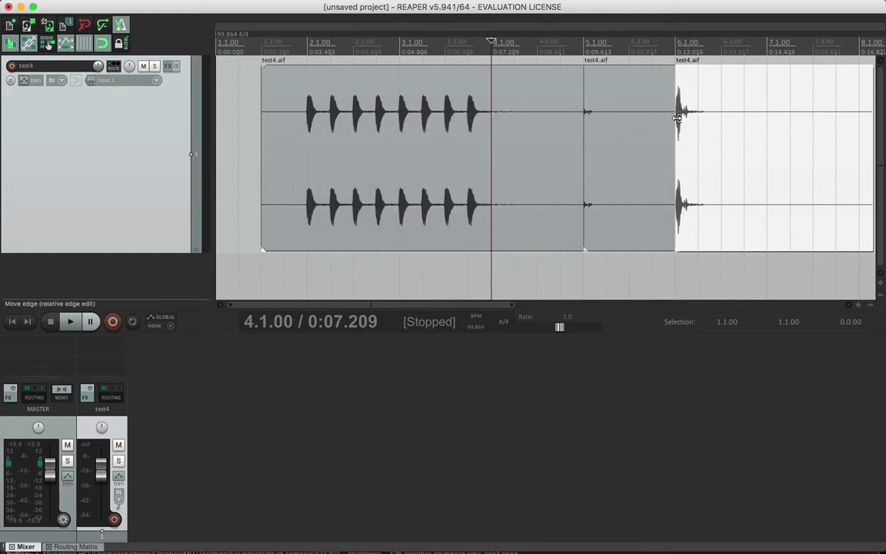
{"action": "key", "text": "space"}
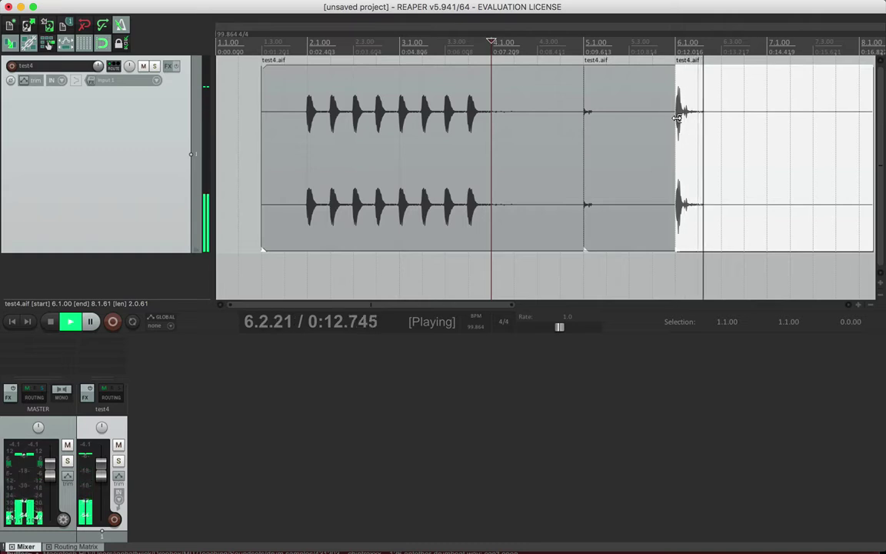
{"action": "key", "text": "space"}
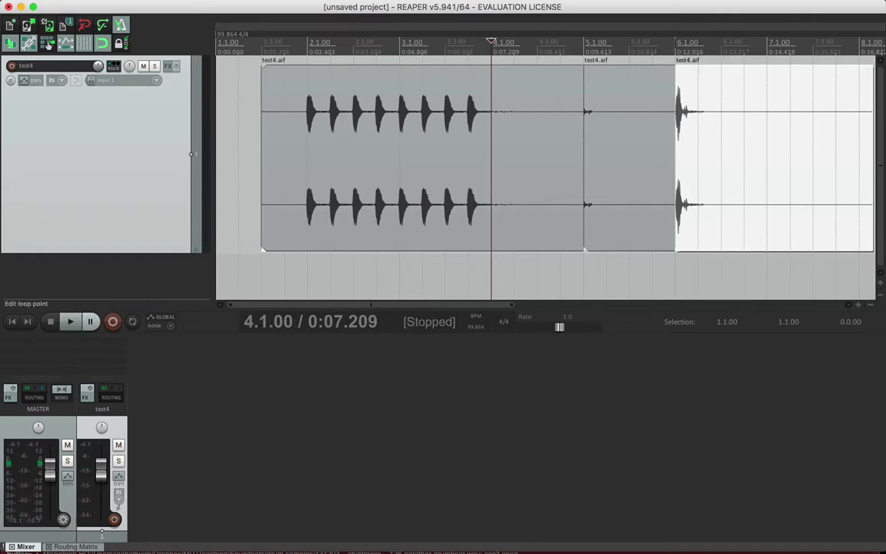
Shift the loud-hit item earlier so its main peak meets 6.1.00, and close the gap before it with a short crossfade
{"action": "left_click", "coordinate": [676, 42]}
{"action": "scroll", "coordinate": [722, 194], "scroll_direction": "up", "scroll_amount": 10}
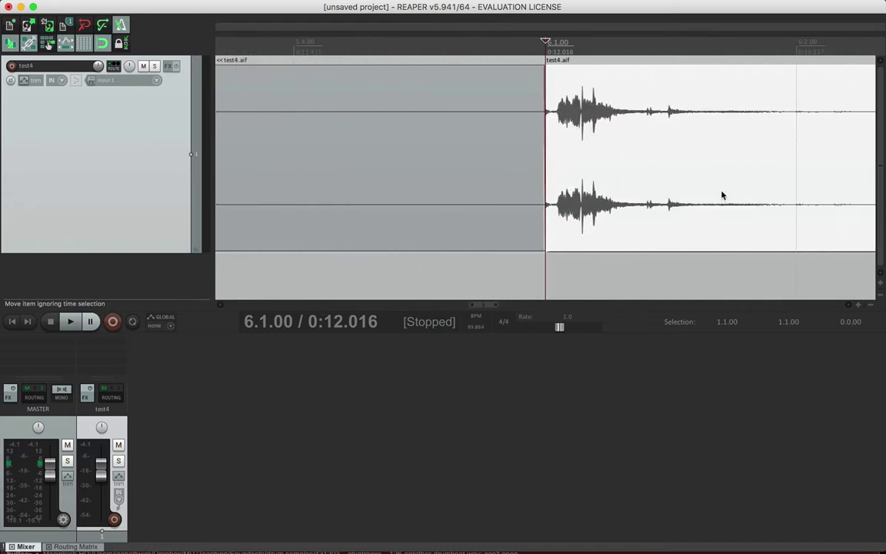
{"action": "scroll", "coordinate": [722, 195], "scroll_direction": "up", "scroll_amount": 3}
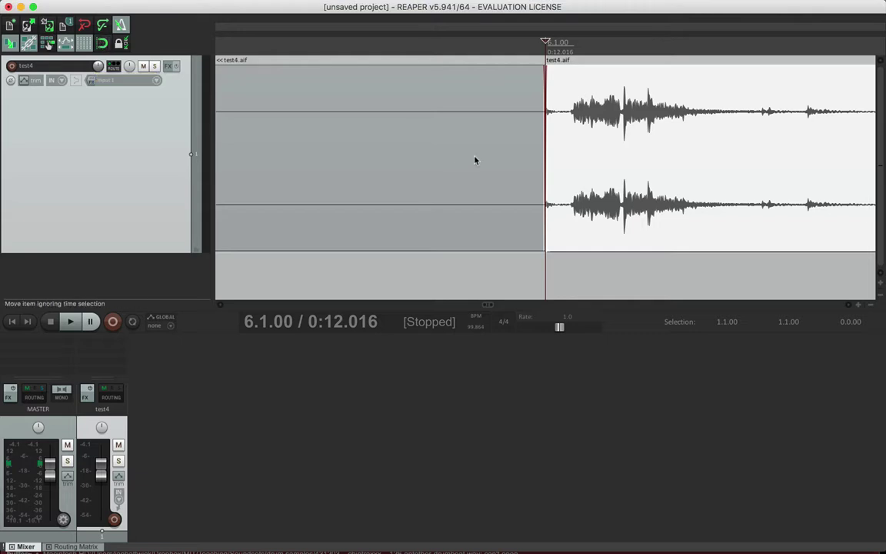
{"action": "left_click_drag", "start_coordinate": [541, 168], "coordinate": [312, 146]}
{"action": "left_click_drag", "start_coordinate": [723, 145], "coordinate": [655, 139]}
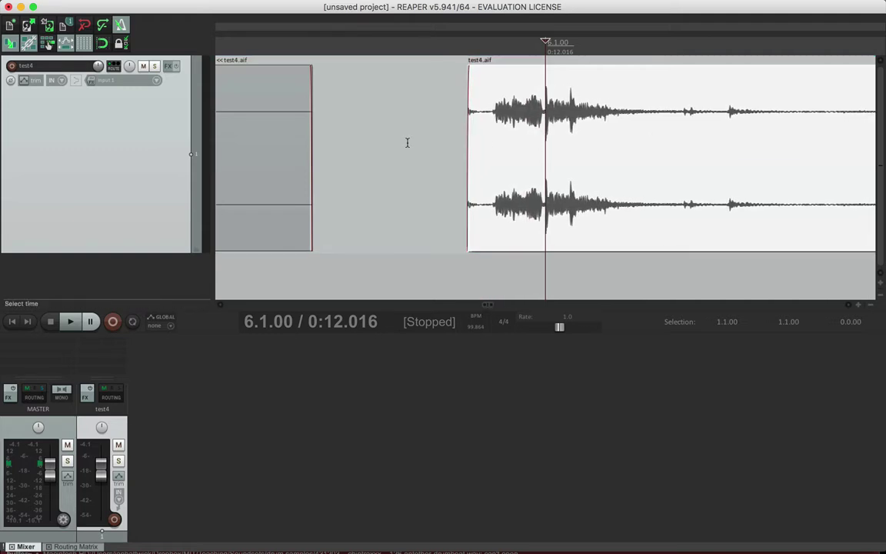
{"action": "left_click_drag", "start_coordinate": [313, 165], "coordinate": [457, 162]}
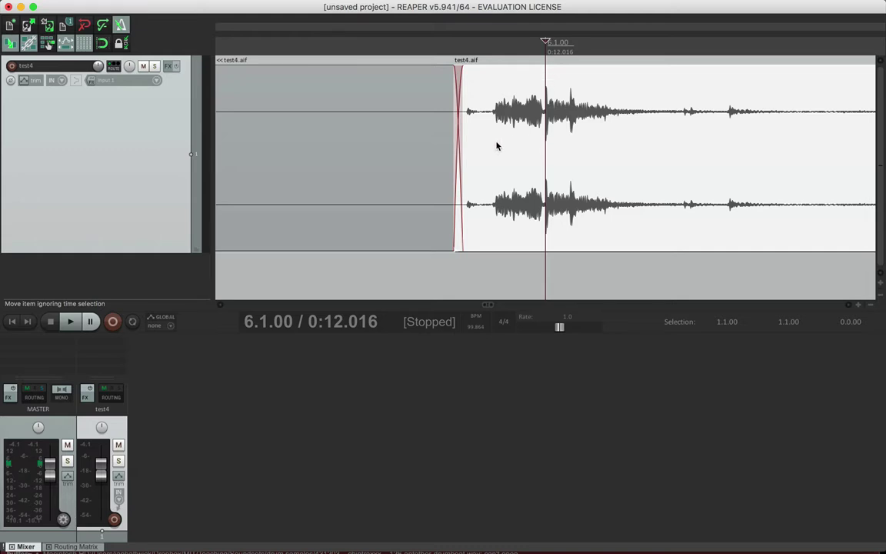
Play the arrangement from measure 4 through the loud hit at 6.1.00 to check its new alignment with the metronome
{"action": "scroll", "coordinate": [497, 146], "scroll_direction": "up", "scroll_amount": 2}
{"action": "key", "text": "super+j"}
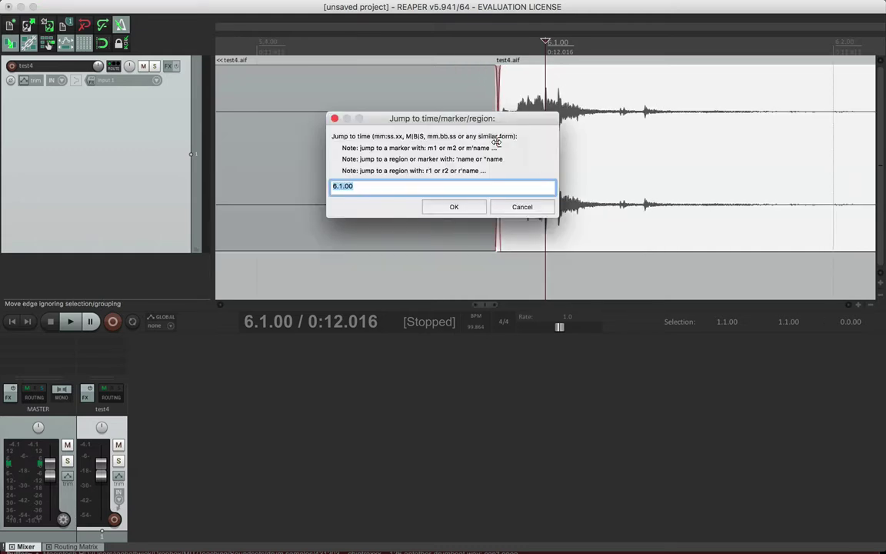
{"action": "type", "text": "4"}
{"action": "key", "text": "Return"}
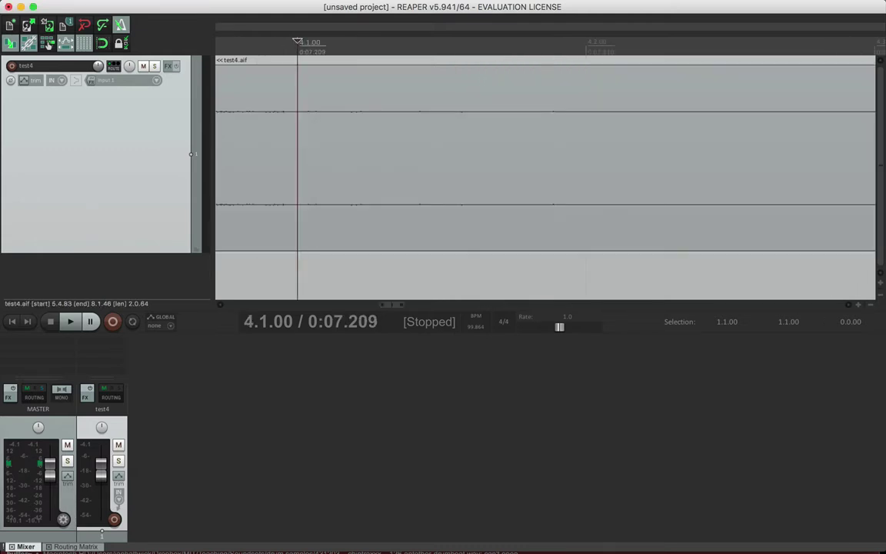
{"action": "key", "text": "space"}
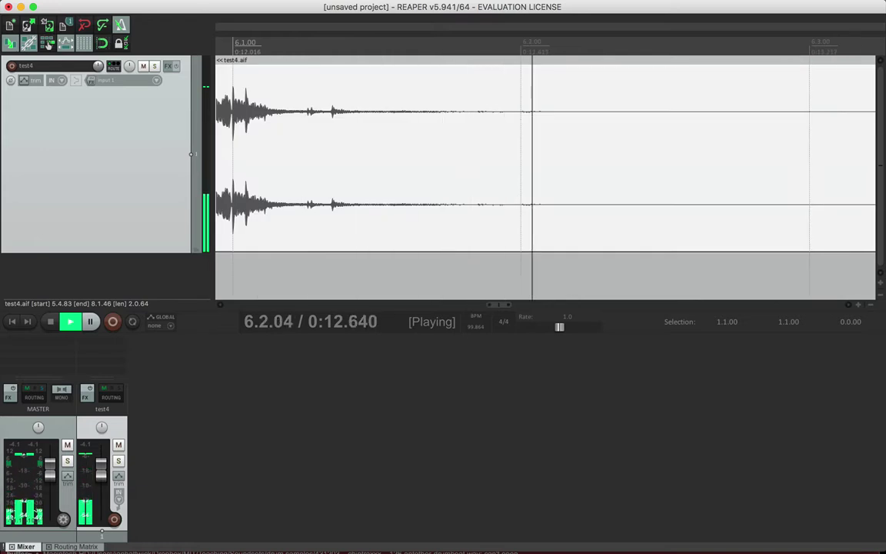
{"action": "key", "text": "space"}
Add a record-armed second track below test4 and reduce the height of the test4 track
{"action": "scroll", "coordinate": [492, 130], "scroll_direction": "down", "scroll_amount": 5}
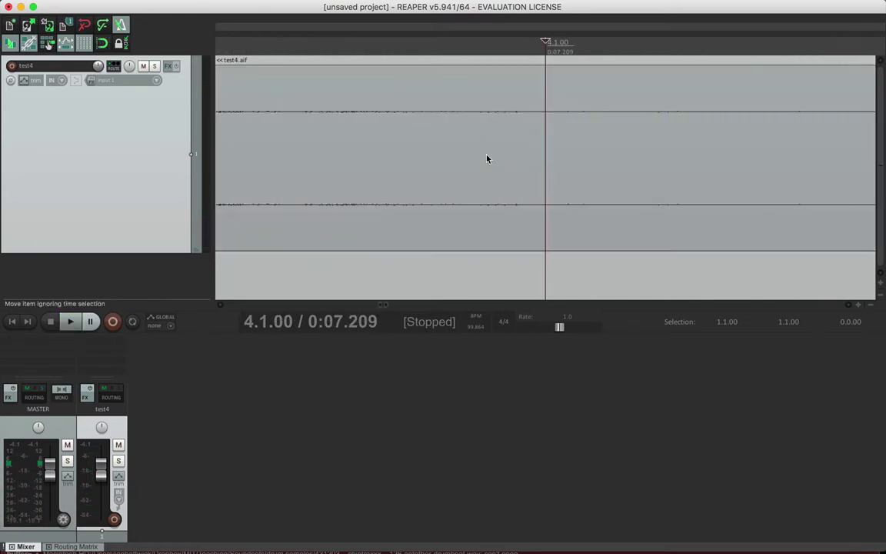
{"action": "scroll", "coordinate": [486, 158], "scroll_direction": "down", "scroll_amount": 1}
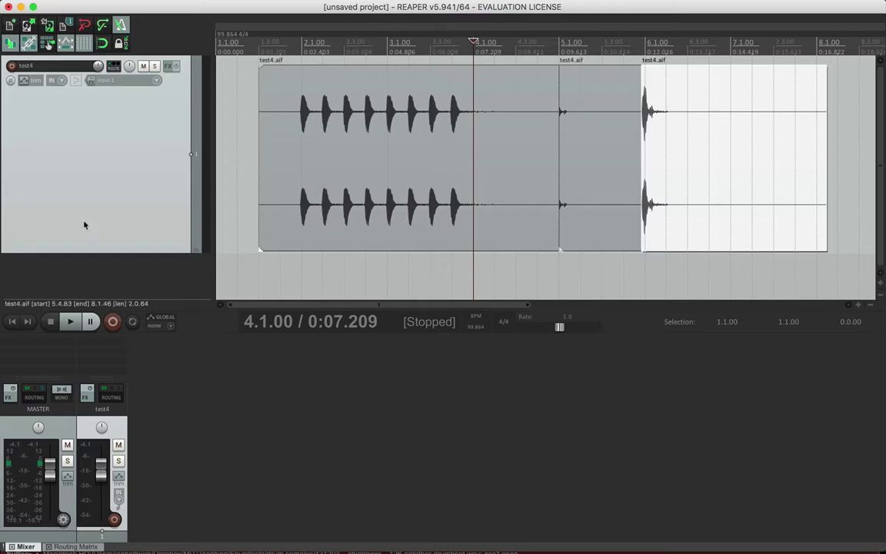
{"action": "double_click", "coordinate": [97, 272]}
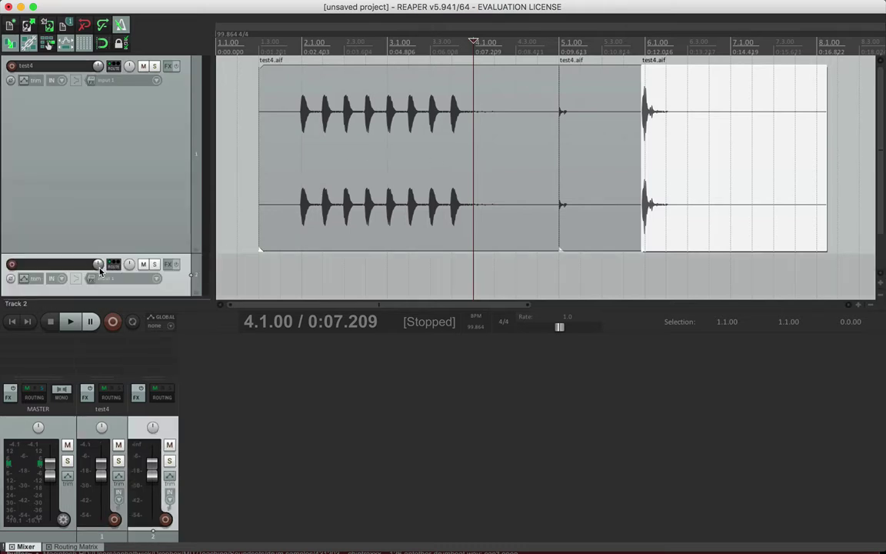
{"action": "left_click_drag", "start_coordinate": [98, 251], "coordinate": [93, 120]}
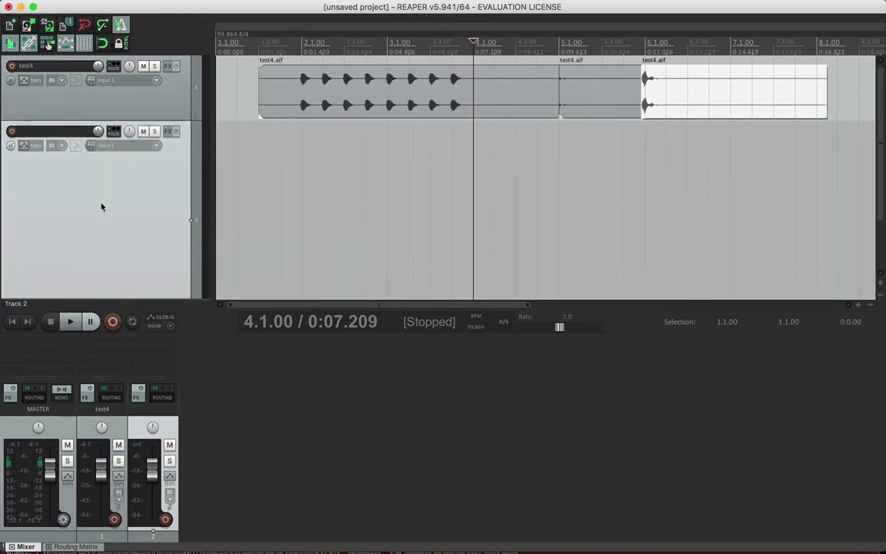
{"action": "left_click", "coordinate": [13, 132]}
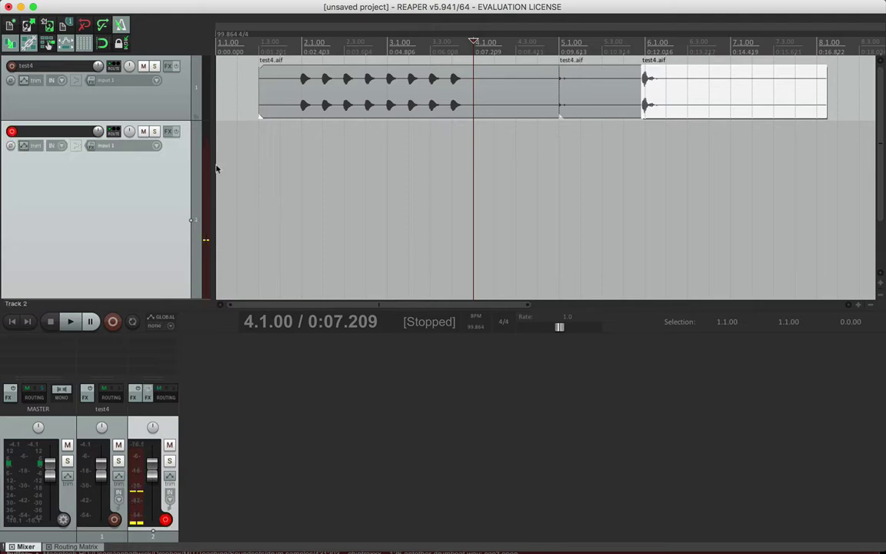
Record a take of hits on track 2 from the project start to past measure 4 and save the recorded file
{"action": "left_click", "coordinate": [13, 322]}
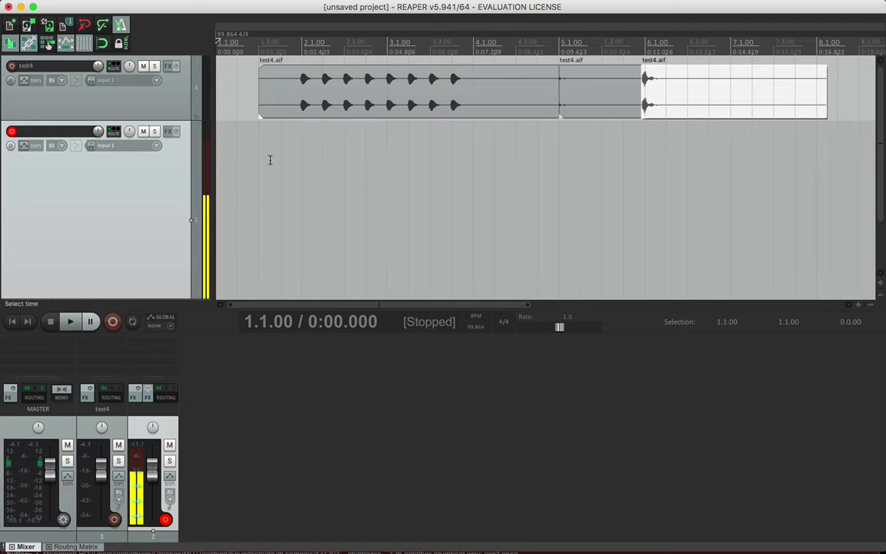
{"action": "left_click", "coordinate": [113, 323]}
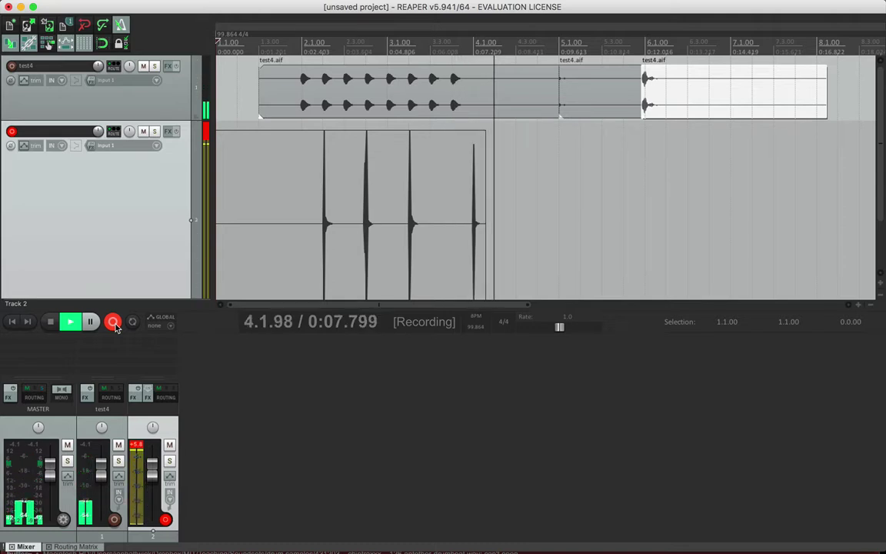
{"action": "left_click", "coordinate": [114, 324]}
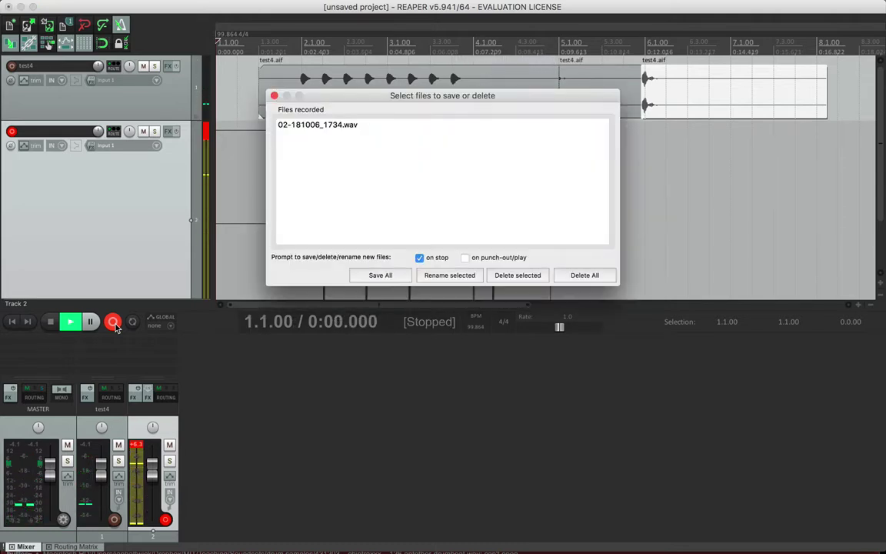
{"action": "left_click", "coordinate": [380, 275]}
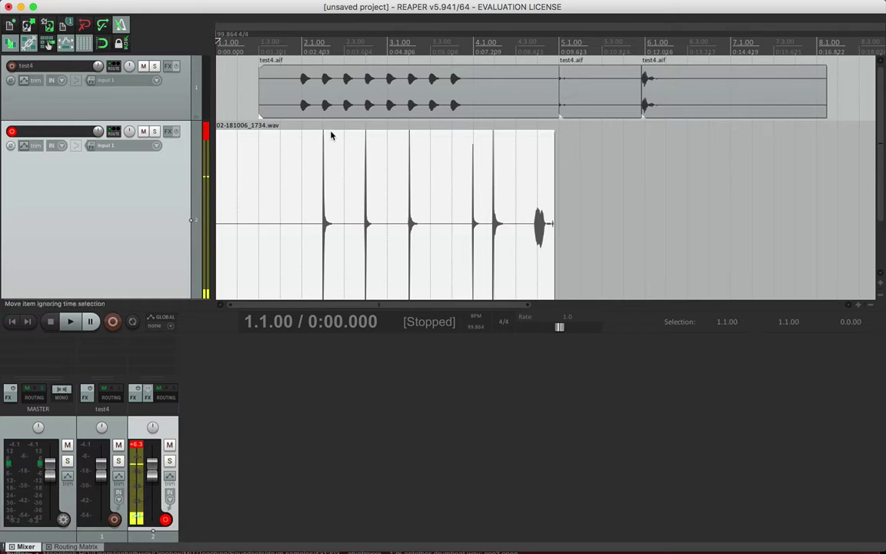
Examine the waveform of the recorded hit near 4.1.93 up close for clipped peaks
{"action": "scroll", "coordinate": [332, 135], "scroll_direction": "up", "scroll_amount": 1}
{"action": "scroll", "coordinate": [332, 136], "scroll_direction": "up", "scroll_amount": 1}
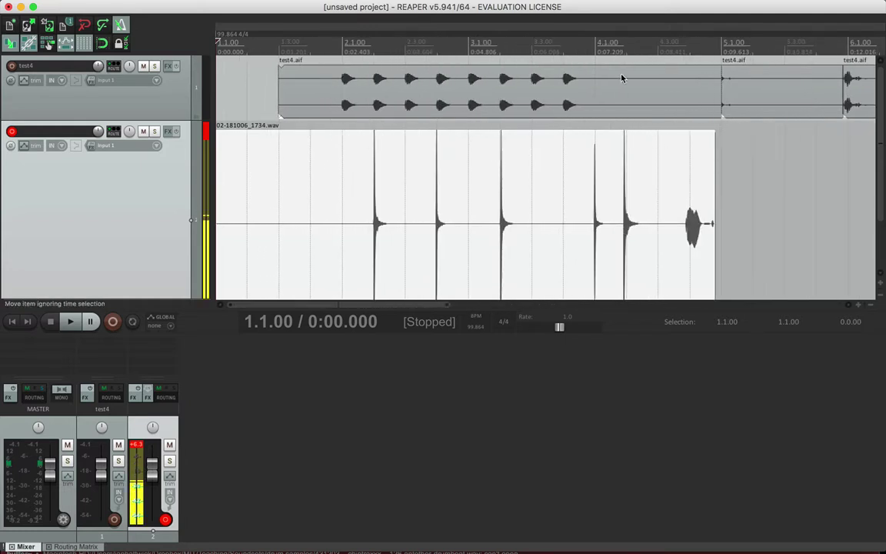
{"action": "left_click", "coordinate": [623, 39]}
{"action": "scroll", "coordinate": [613, 148], "scroll_direction": "up", "scroll_amount": 3}
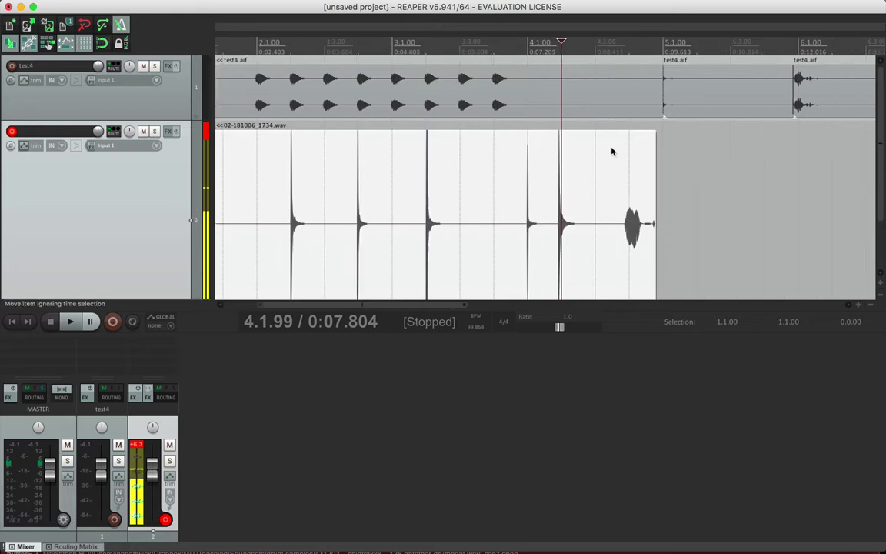
{"action": "scroll", "coordinate": [612, 150], "scroll_direction": "up", "scroll_amount": 5}
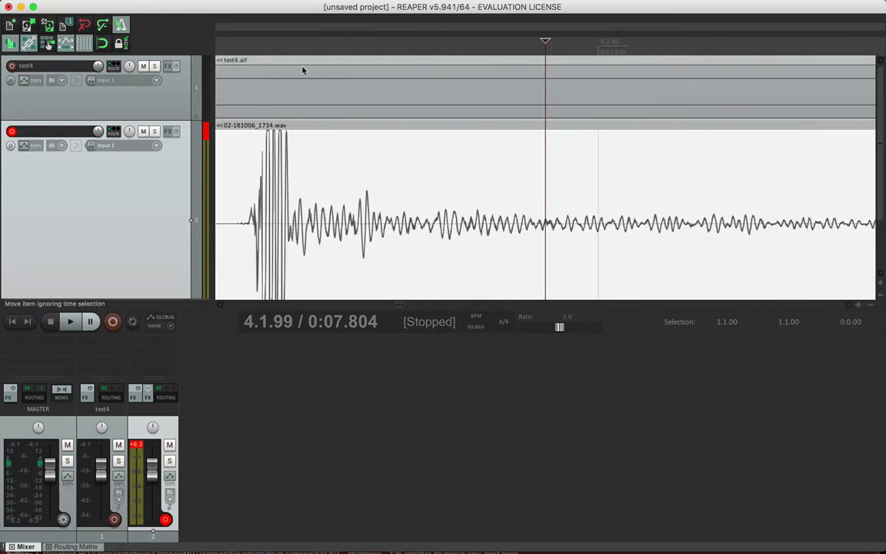
{"action": "left_click", "coordinate": [267, 35]}
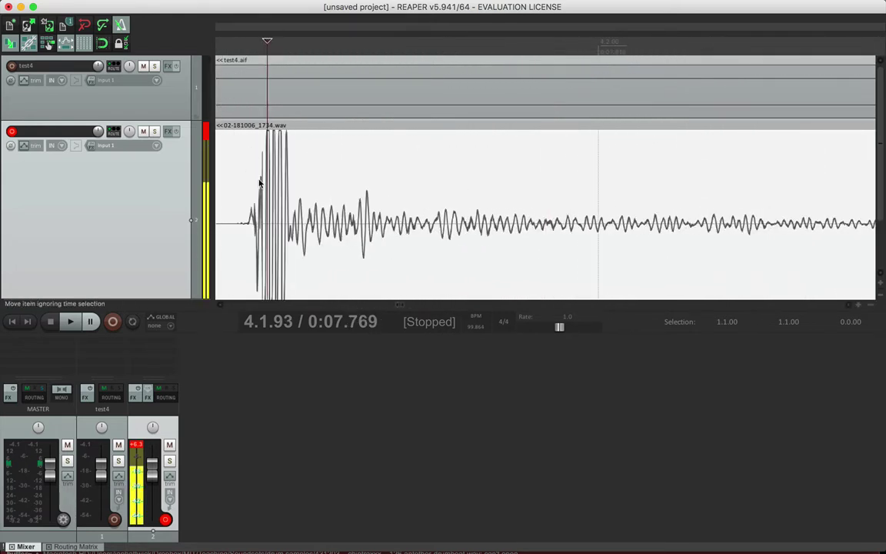
{"action": "scroll", "coordinate": [264, 187], "scroll_direction": "left", "scroll_amount": 5}
{"action": "scroll", "coordinate": [264, 186], "scroll_direction": "right", "scroll_amount": 1}
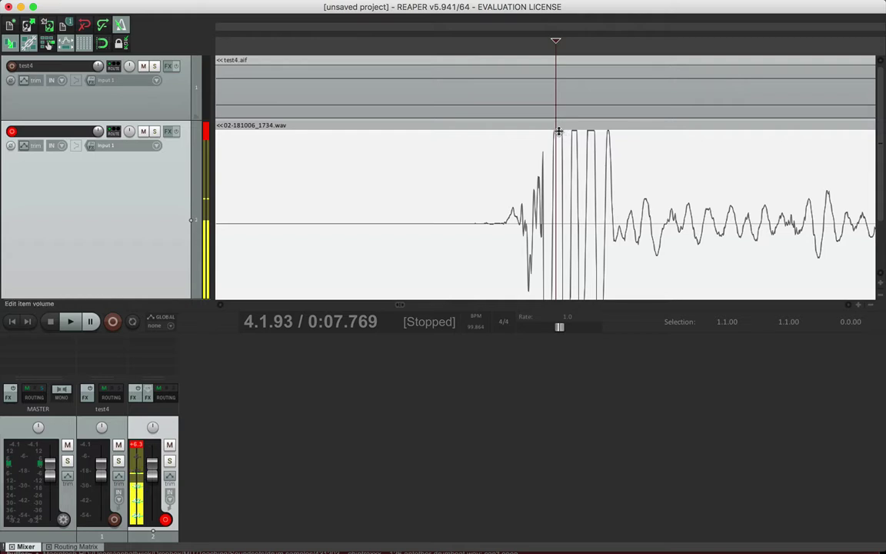
{"action": "scroll", "coordinate": [559, 151], "scroll_direction": "up", "scroll_amount": 3}
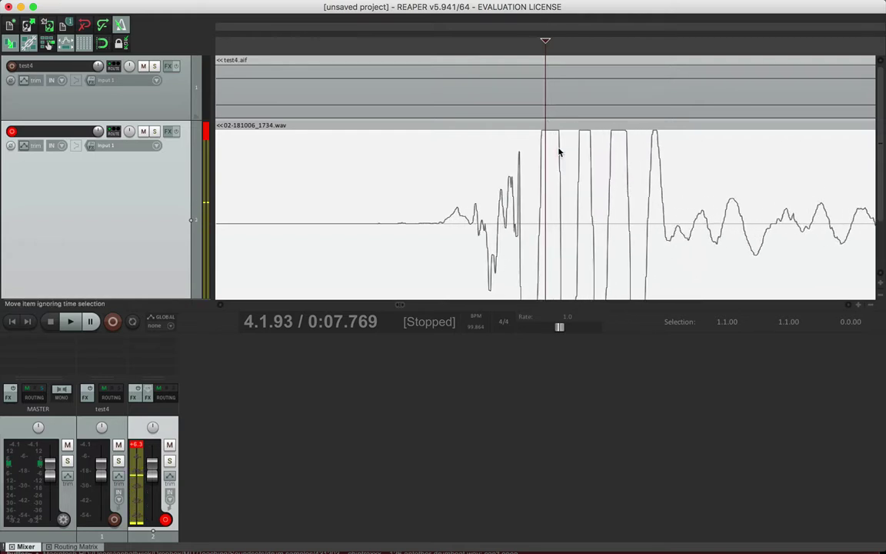
{"action": "scroll", "coordinate": [559, 151], "scroll_direction": "up", "scroll_amount": 2}
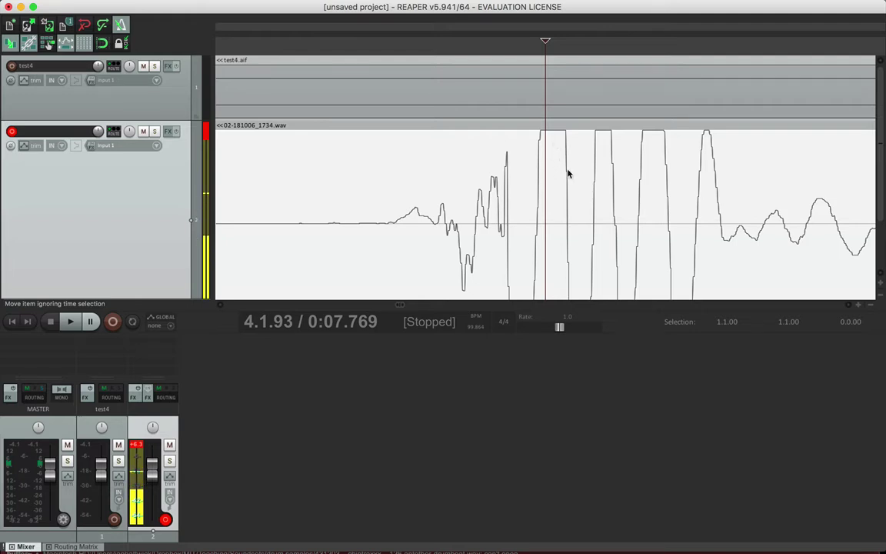
Delete the recorded take from track 2 and lower the External Microphone's input volume in System Preferences
{"action": "scroll", "coordinate": [568, 173], "scroll_direction": "down", "scroll_amount": 10}
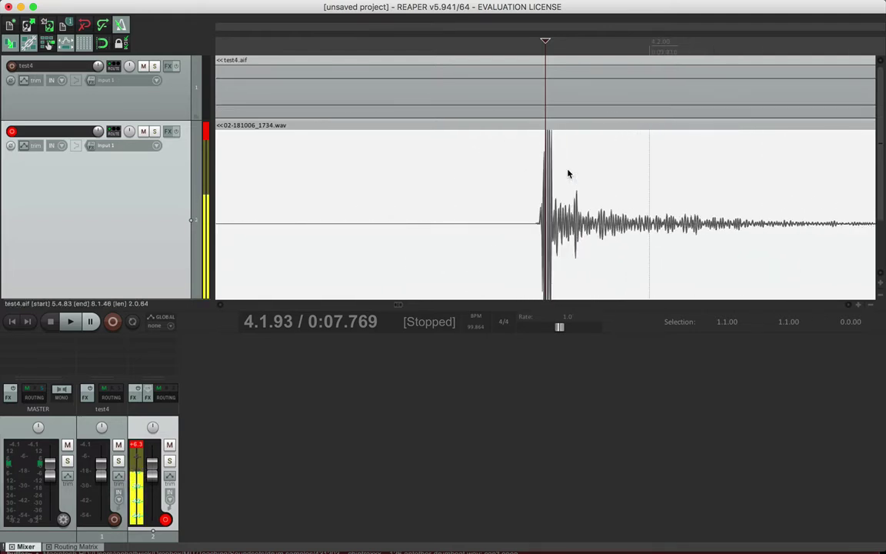
{"action": "key", "text": "Delete"}
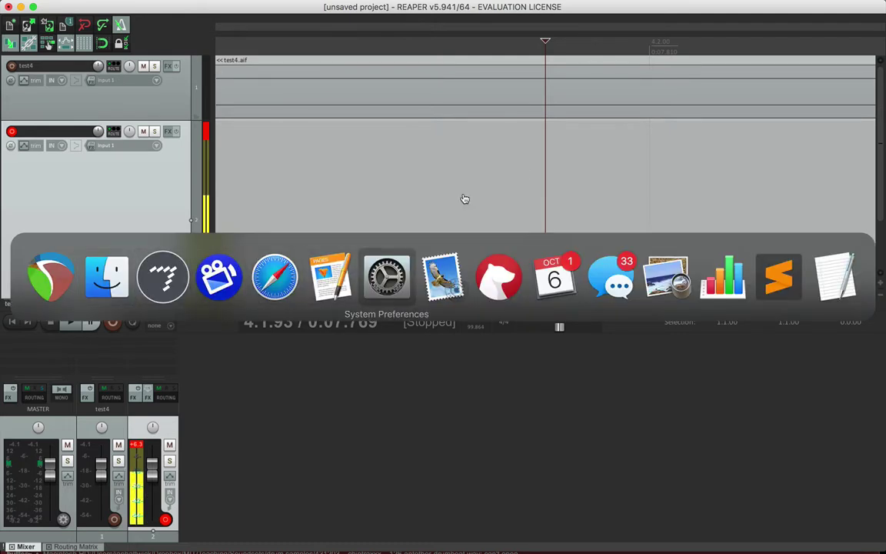
{"action": "left_click", "coordinate": [385, 274]}
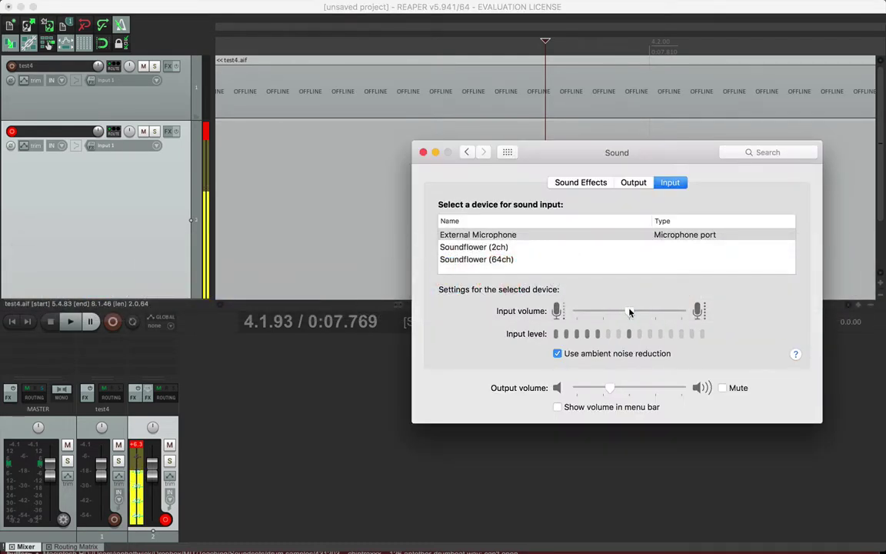
{"action": "left_click_drag", "start_coordinate": [629, 311], "coordinate": [604, 313]}
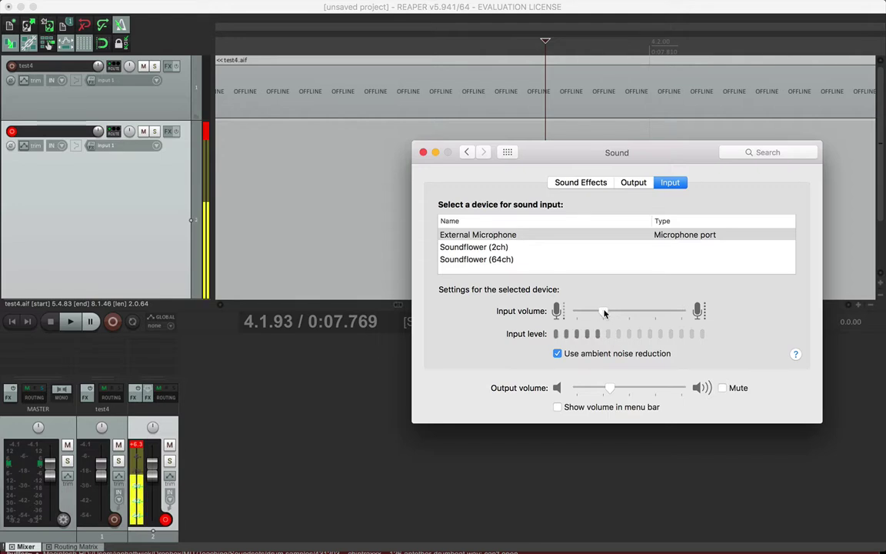
{"action": "key", "text": "super+q"}
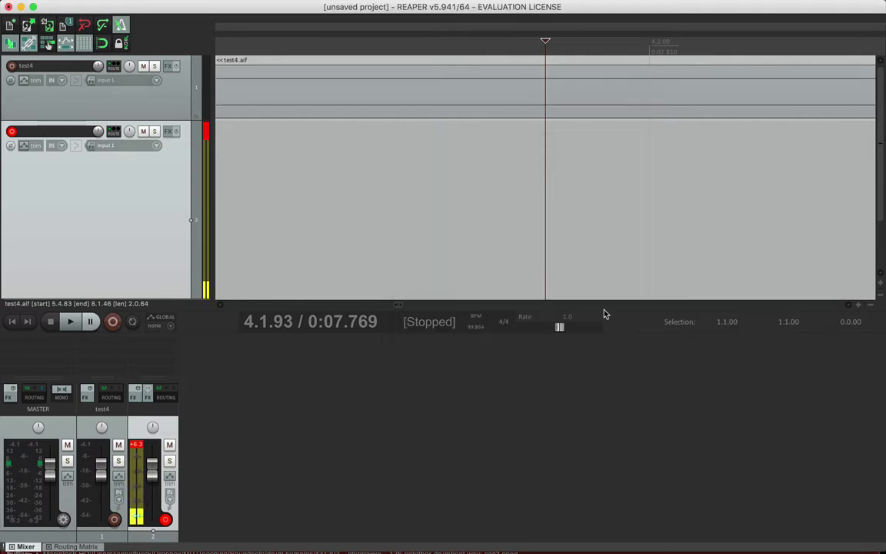
Reset track 2's peak indicator, then record another take of hits from the project start and save it
{"action": "left_click", "coordinate": [205, 134]}
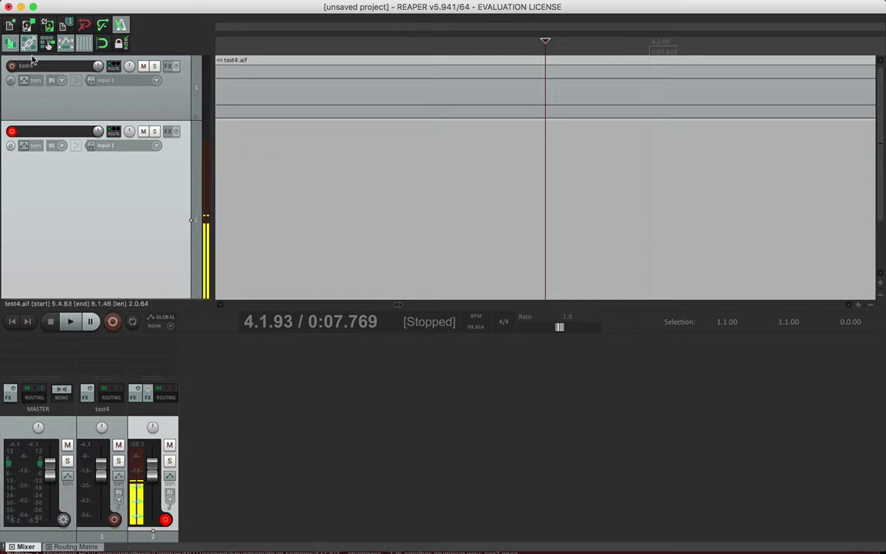
{"action": "left_click", "coordinate": [12, 322]}
{"action": "scroll", "coordinate": [281, 218], "scroll_direction": "down", "scroll_amount": 5}
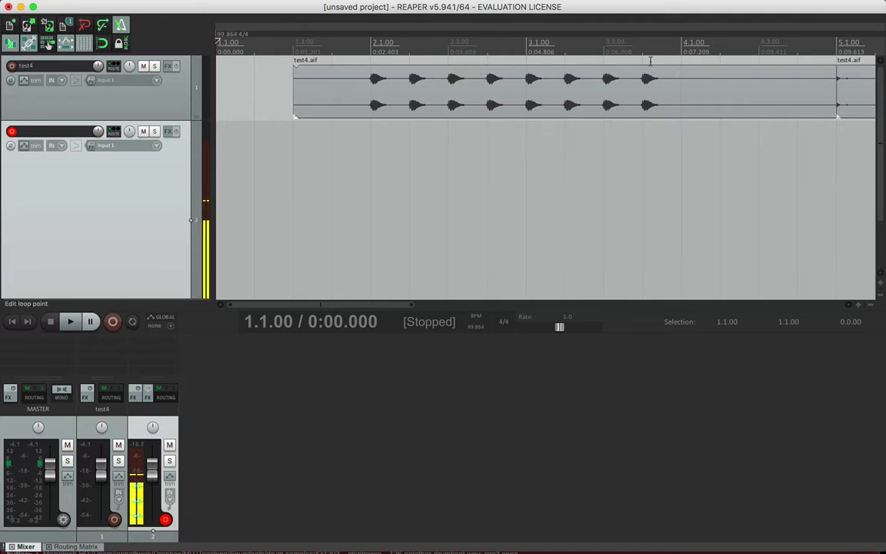
{"action": "left_click", "coordinate": [112, 322]}
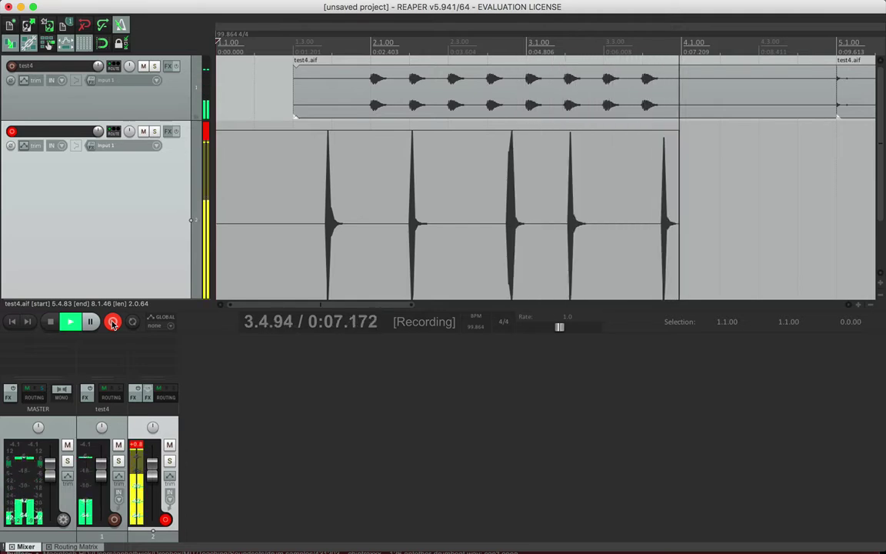
{"action": "left_click", "coordinate": [112, 323]}
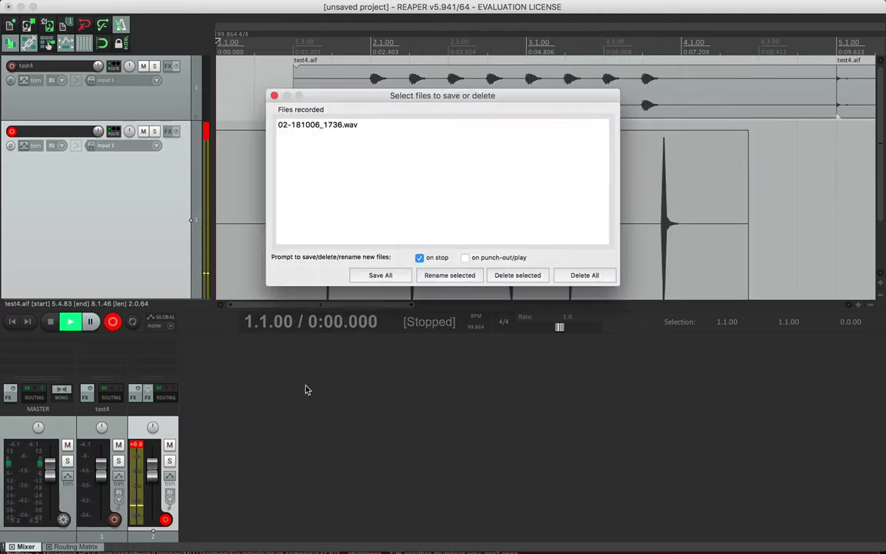
{"action": "left_click", "coordinate": [397, 275]}
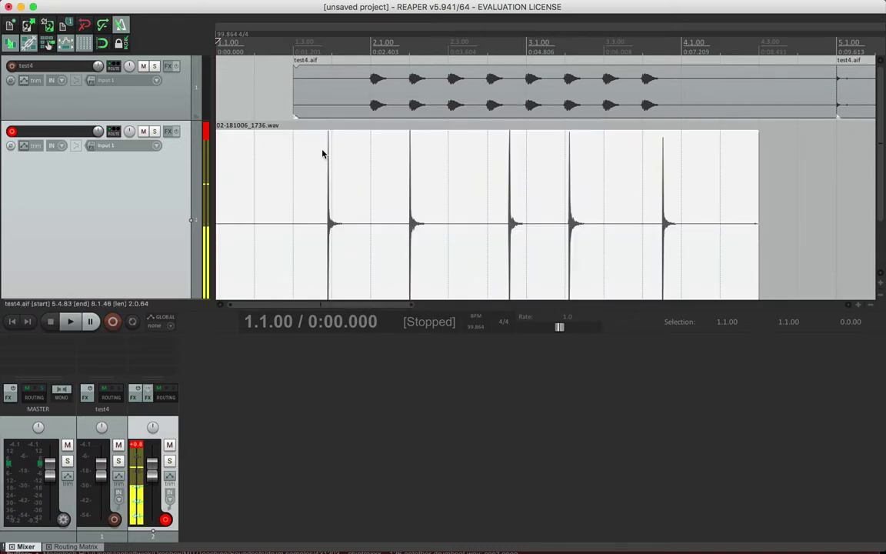
Delete the second take from track 2 and lower the microphone input volume further in System Preferences
{"action": "key", "text": "Delete"}
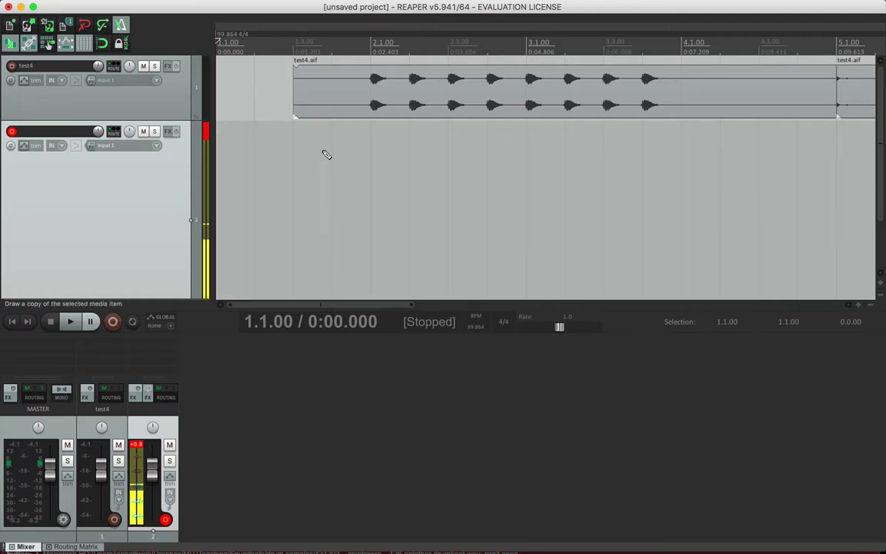
{"action": "key", "text": "super+Tab"}
{"action": "mouse_move", "coordinate": [603, 311]}
{"action": "left_mouse_down"}
{"action": "mouse_move", "coordinate": [570, 313]}
{"action": "mouse_move", "coordinate": [587, 312]}
{"action": "left_mouse_up"}
{"action": "key", "text": "super+q"}
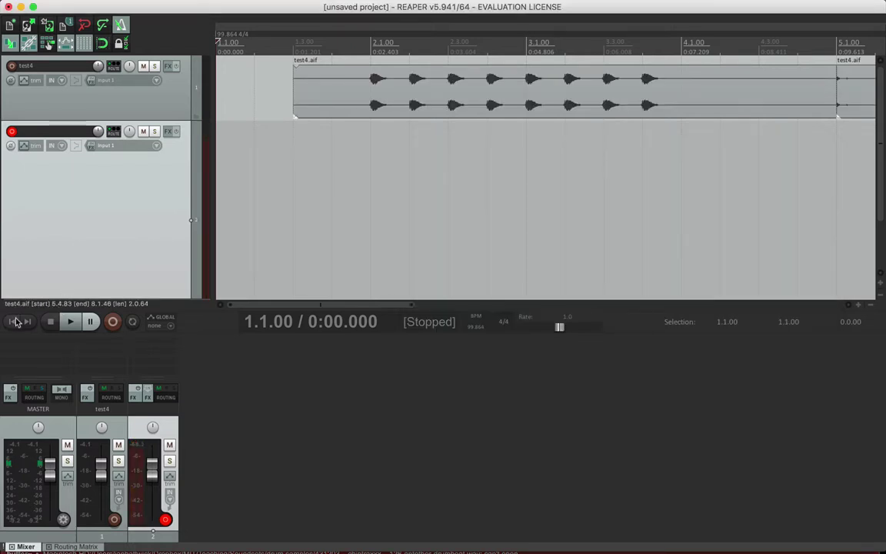
Record and save a new take of hits on track 2 from the project start, and disarm the track
{"action": "left_click", "coordinate": [111, 322]}
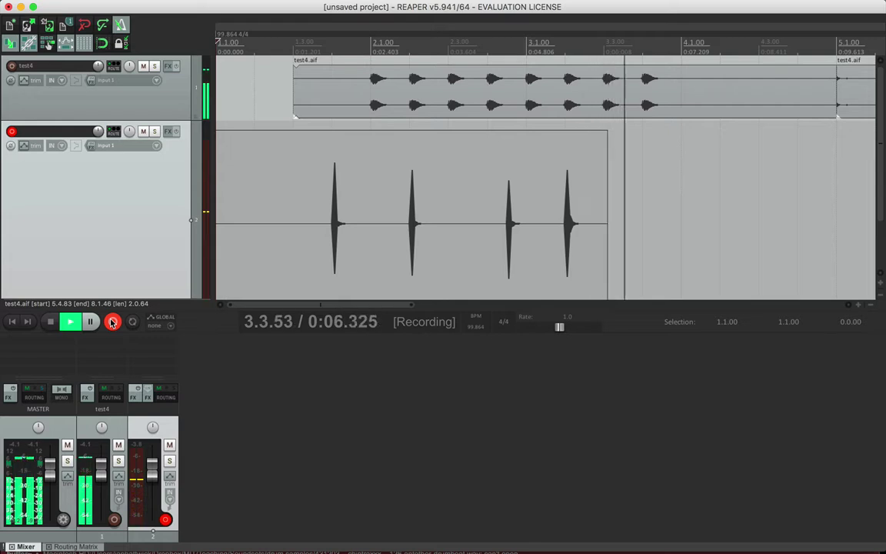
{"action": "left_click", "coordinate": [112, 323]}
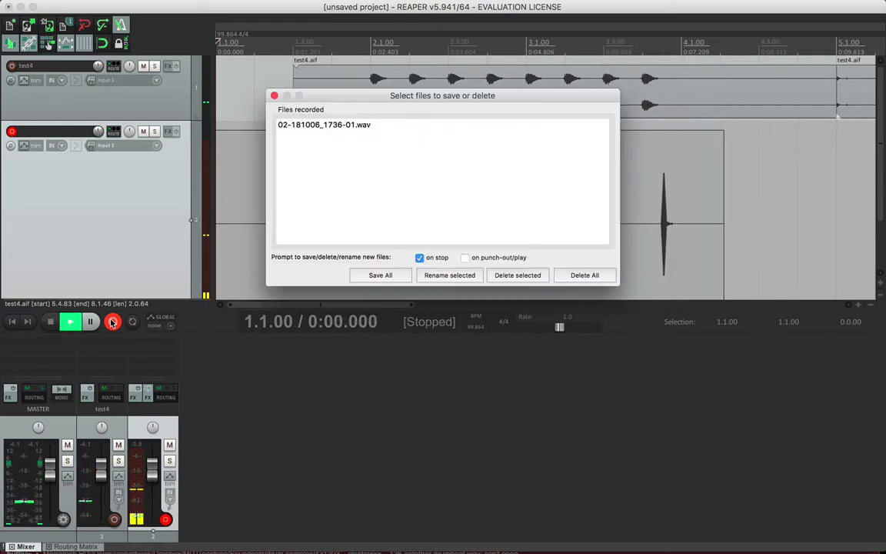
{"action": "left_click", "coordinate": [361, 276]}
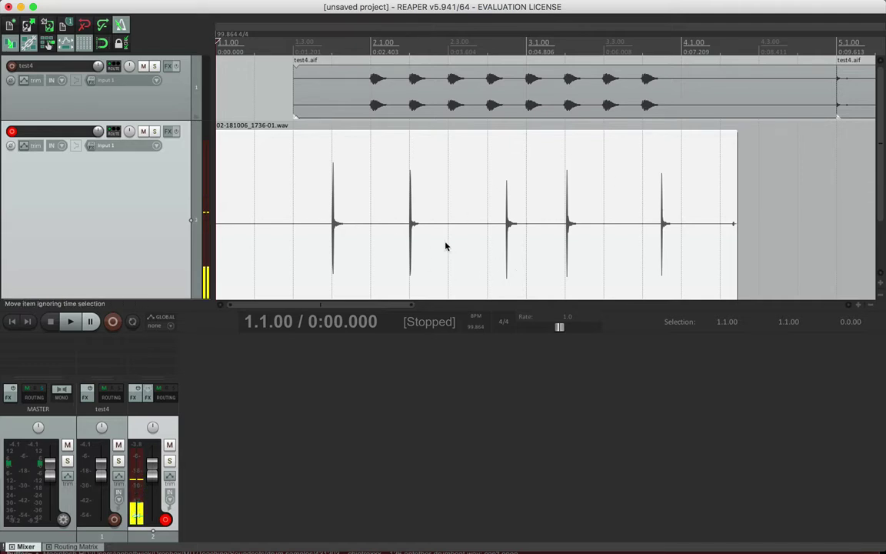
{"action": "left_click", "coordinate": [11, 130]}
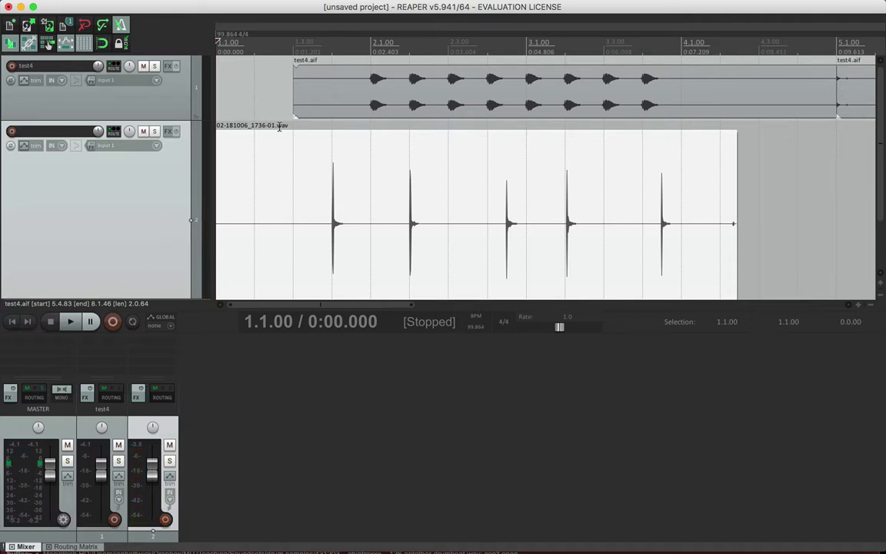
Play back the new take with test4.aif, and add the ReaEQ effect to track 2
{"action": "key", "text": "space"}
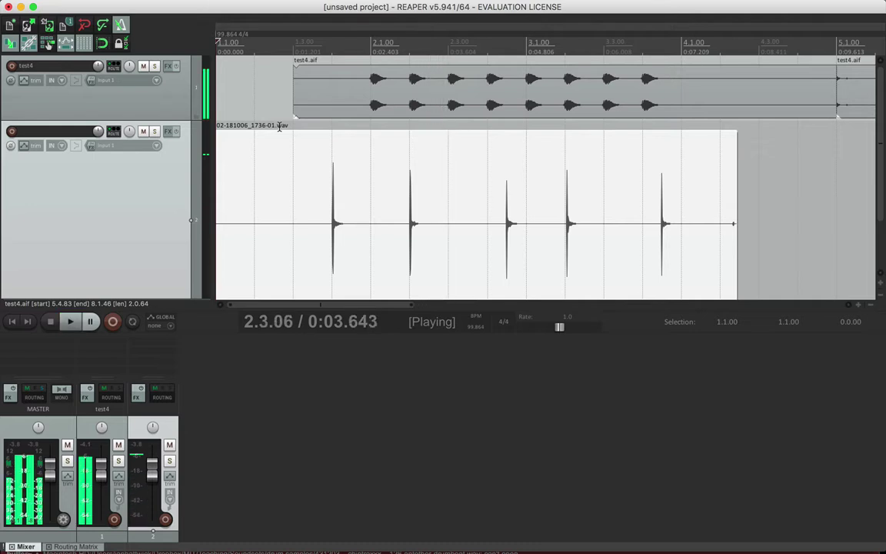
{"action": "key", "text": "space"}
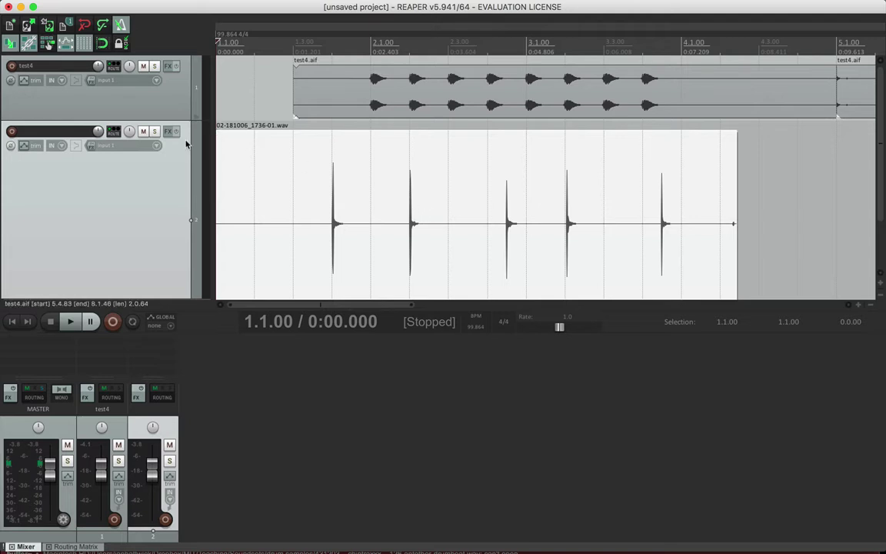
{"action": "left_click", "coordinate": [167, 132]}
{"action": "type", "text": "eq"}
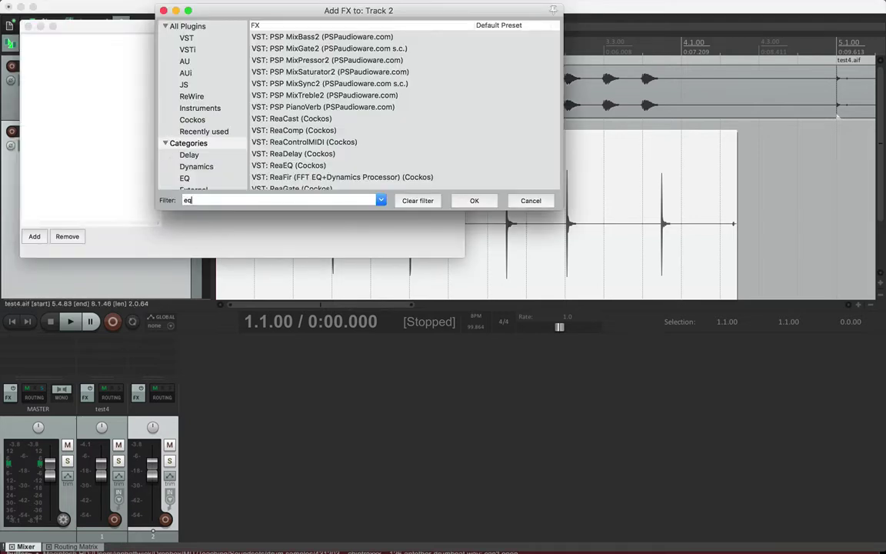
{"action": "left_click", "coordinate": [292, 38]}
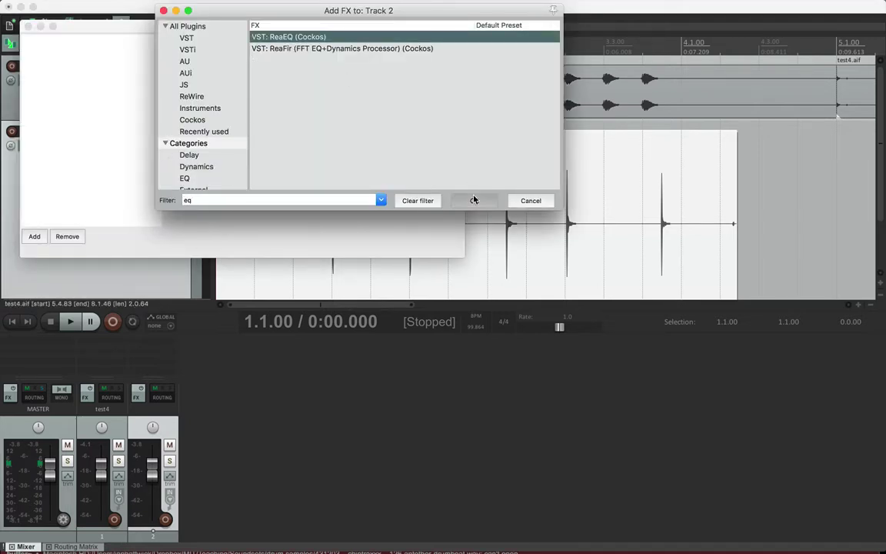
{"action": "left_click", "coordinate": [475, 200]}
Set ReaEQ's band 1 to a High Pass filter at about 110 Hz
{"action": "left_click", "coordinate": [300, 186]}
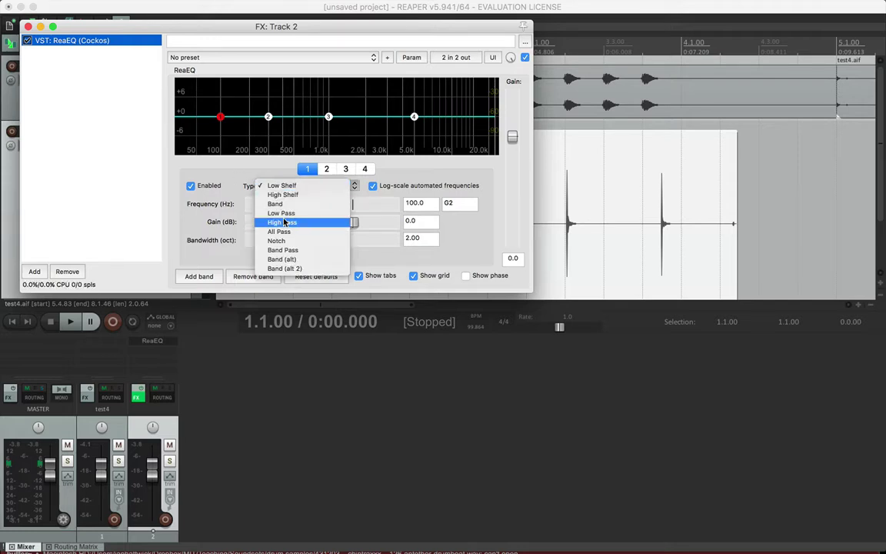
{"action": "left_click", "coordinate": [265, 232]}
{"action": "left_click_drag", "start_coordinate": [220, 132], "coordinate": [227, 134]}
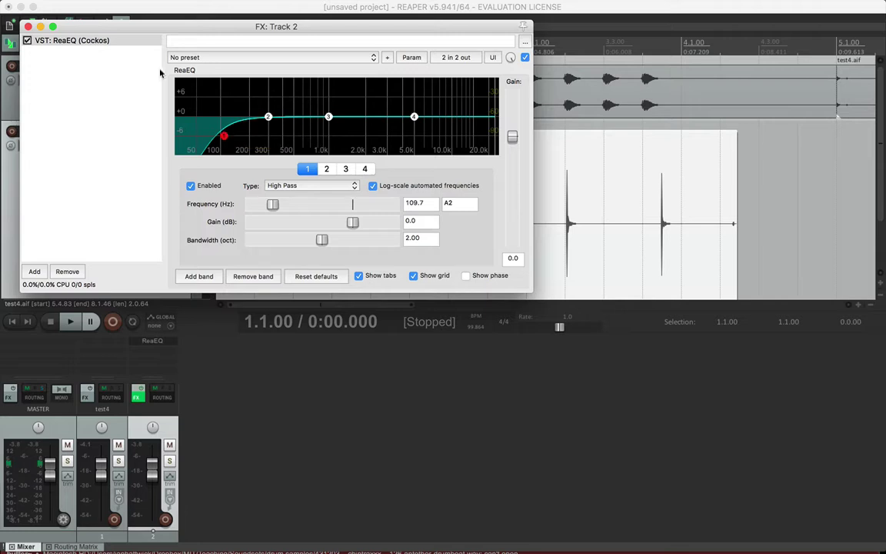
Add ReaComp after ReaEQ on track 2 and set its ratio to 4.2:1
{"action": "left_click", "coordinate": [35, 271]}
{"action": "type", "text": "com"}
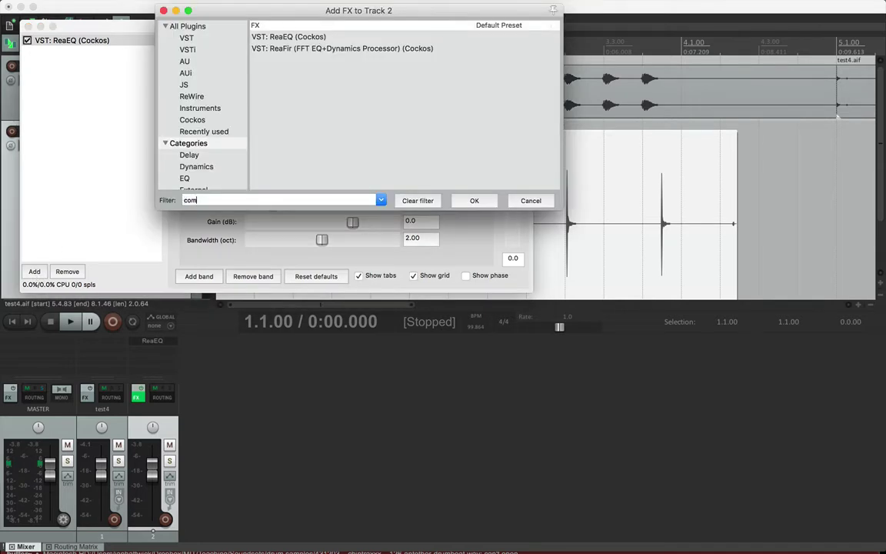
{"action": "type", "text": "p"}
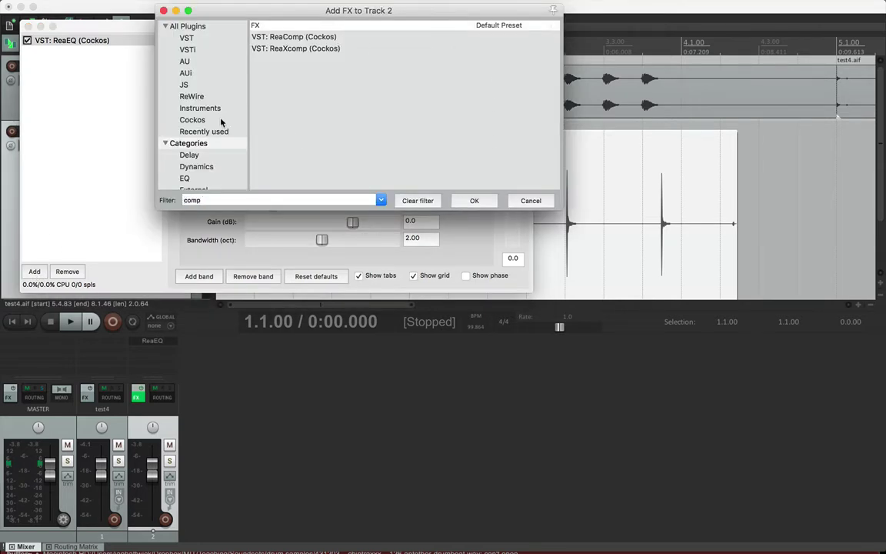
{"action": "double_click", "coordinate": [282, 36]}
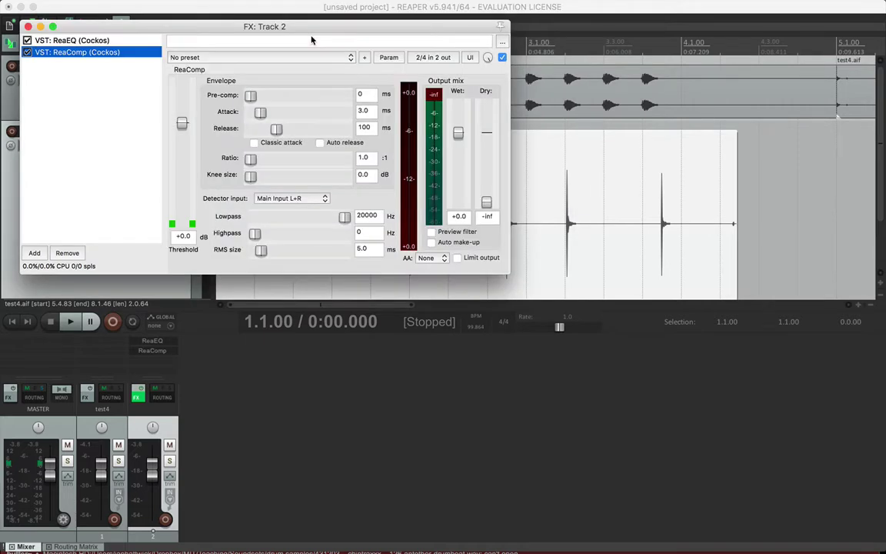
{"action": "left_click_drag", "start_coordinate": [251, 160], "coordinate": [261, 161]}
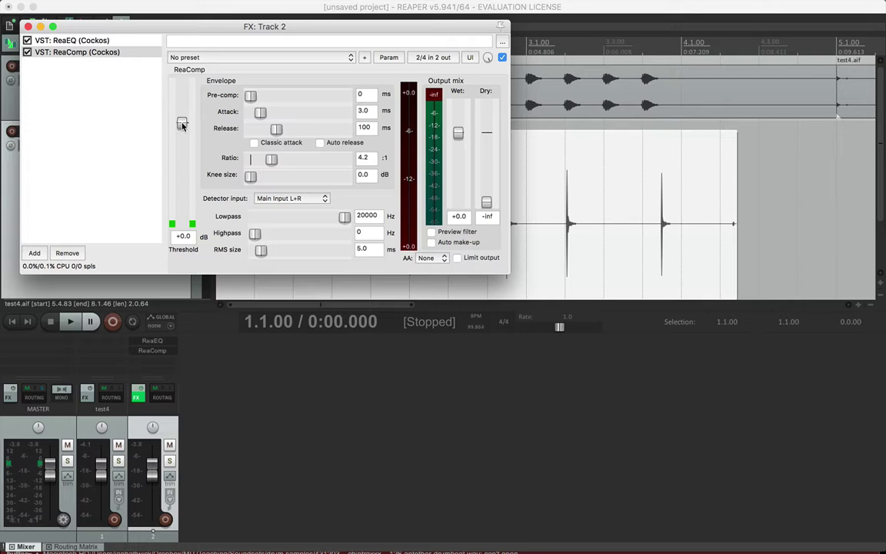
Select the time range around the first two recorded hits, from 1.3.84 to 2.4.15, and play track 2 soloed
{"action": "left_click_drag", "start_coordinate": [410, 27], "coordinate": [563, 304]}
{"action": "left_click_drag", "start_coordinate": [329, 55], "coordinate": [493, 53]}
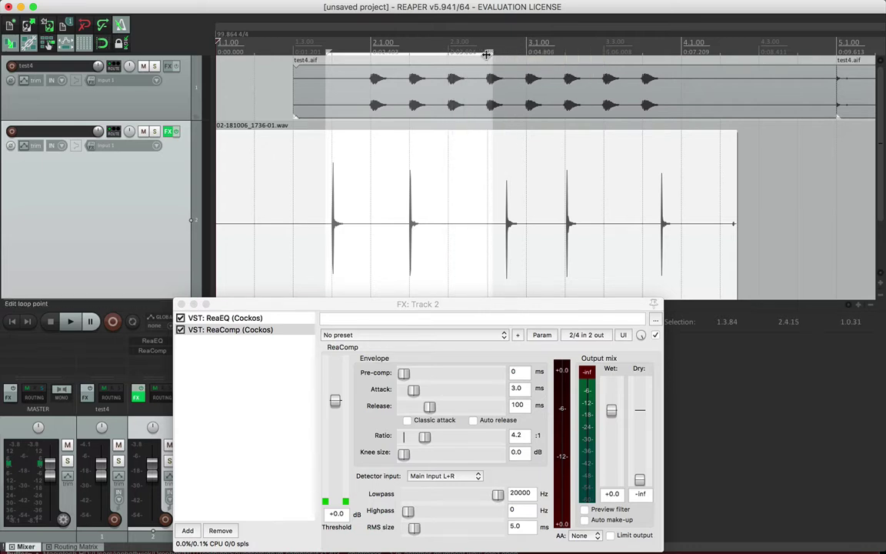
{"action": "left_click", "coordinate": [154, 131]}
{"action": "left_click_drag", "start_coordinate": [223, 303], "coordinate": [160, 41]}
{"action": "key", "text": "space"}
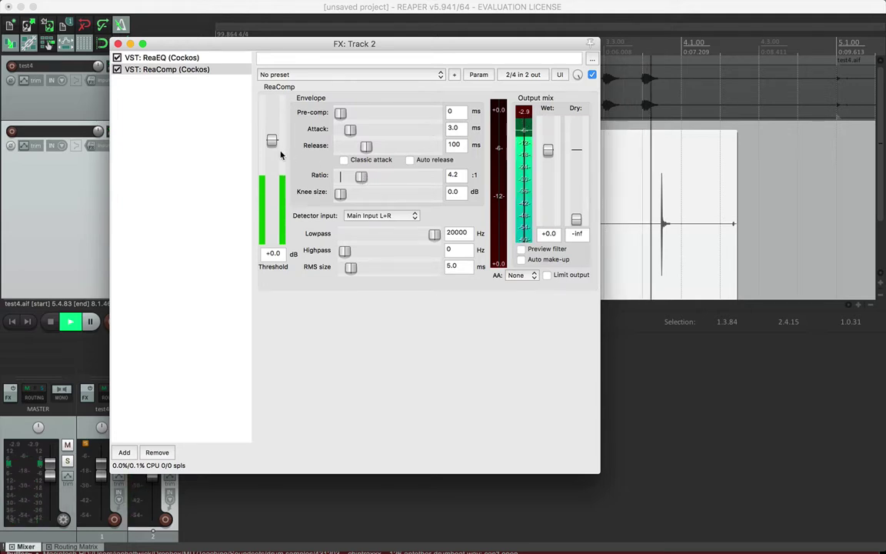
Lower ReaComp's threshold to -23.3 dB and enable repeat for the time selection
{"action": "left_click_drag", "start_coordinate": [271, 142], "coordinate": [272, 195]}
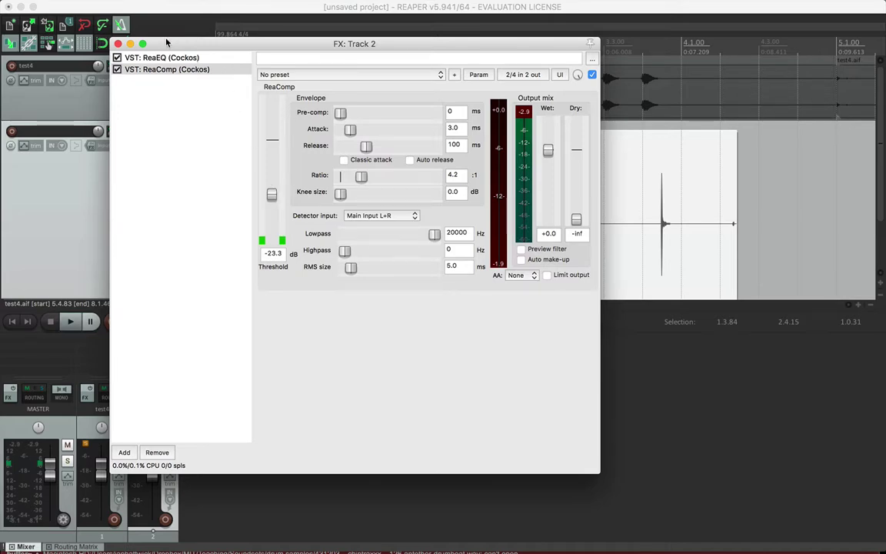
{"action": "left_click_drag", "start_coordinate": [167, 43], "coordinate": [415, 41]}
{"action": "left_click", "coordinate": [134, 322]}
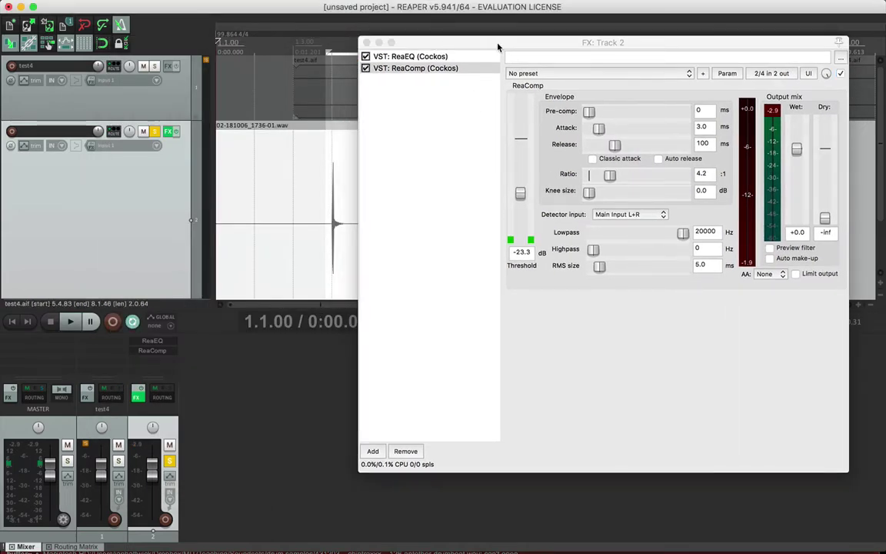
Set ReaComp's threshold to -24.1 dB during looped playback and enable Auto make-up
{"action": "left_click_drag", "start_coordinate": [498, 46], "coordinate": [268, 32]}
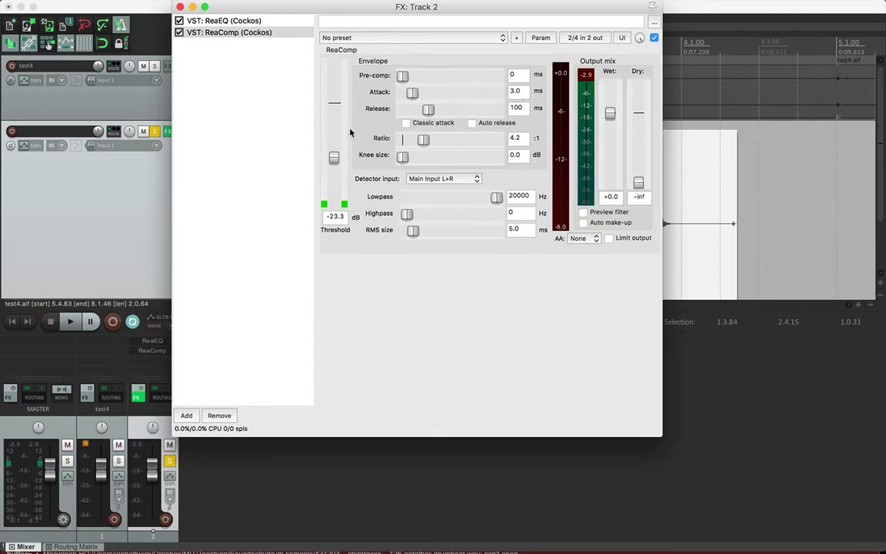
{"action": "scroll", "coordinate": [335, 162], "scroll_direction": "down", "scroll_amount": 1}
{"action": "key", "text": "space"}
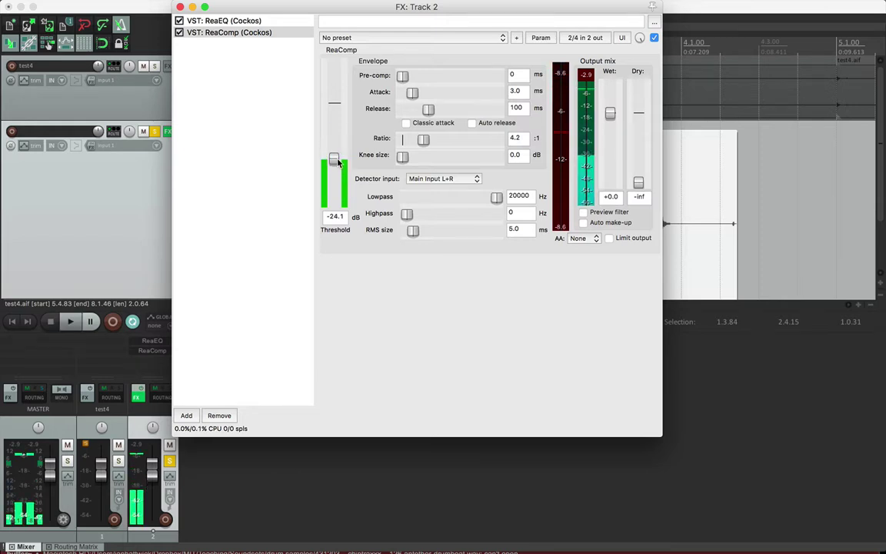
{"action": "scroll", "coordinate": [639, 184], "scroll_direction": "up", "scroll_amount": 2}
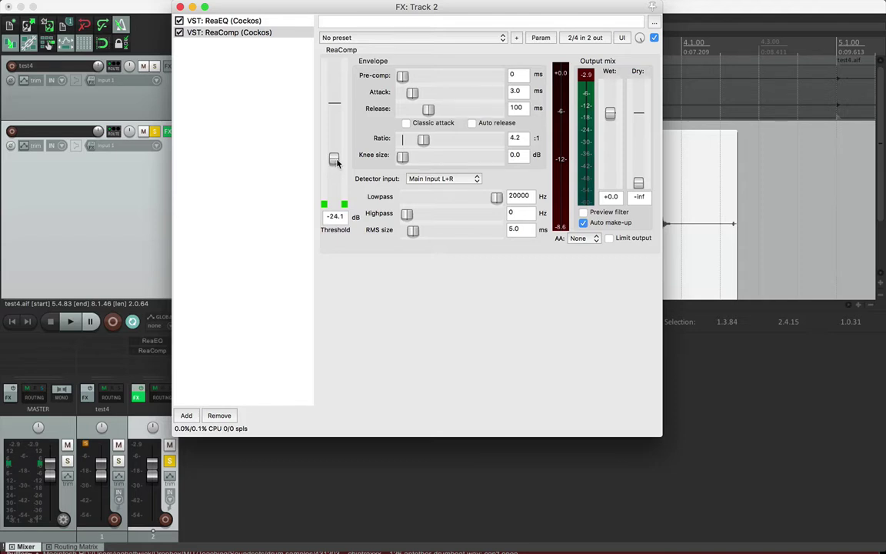
{"action": "key", "text": "space"}
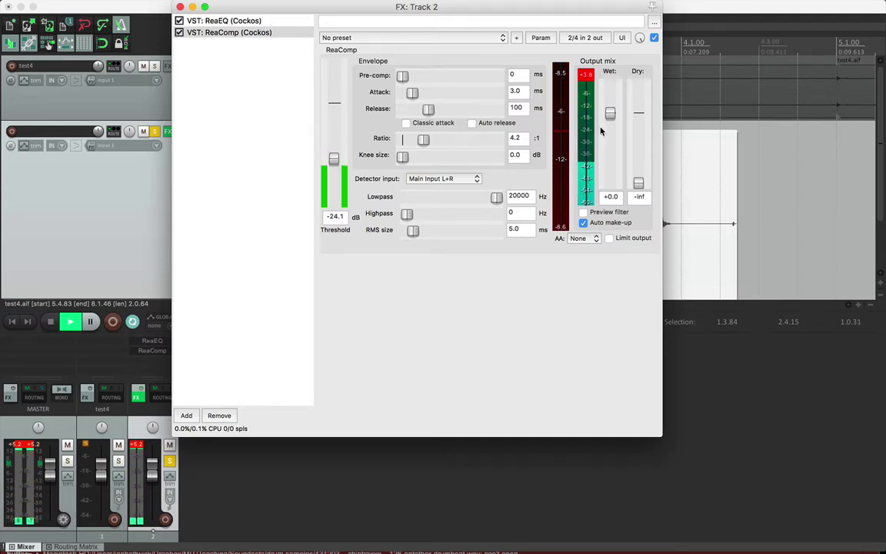
Reset ReaComp's output peak reading and lower the wet output to -8.5 dB while checking the looped hits
{"action": "left_click", "coordinate": [586, 75]}
{"action": "key", "text": "space"}
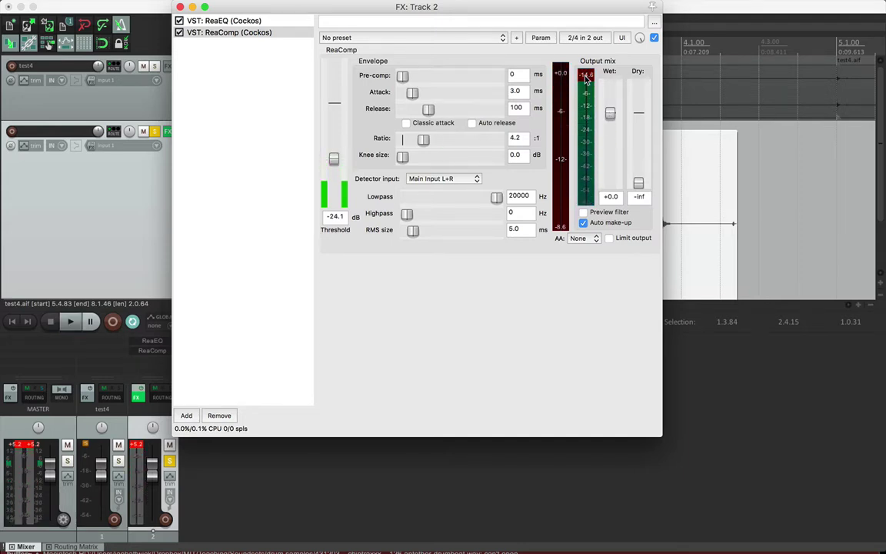
{"action": "left_click_drag", "start_coordinate": [609, 117], "coordinate": [609, 123]}
{"action": "key", "text": "space"}
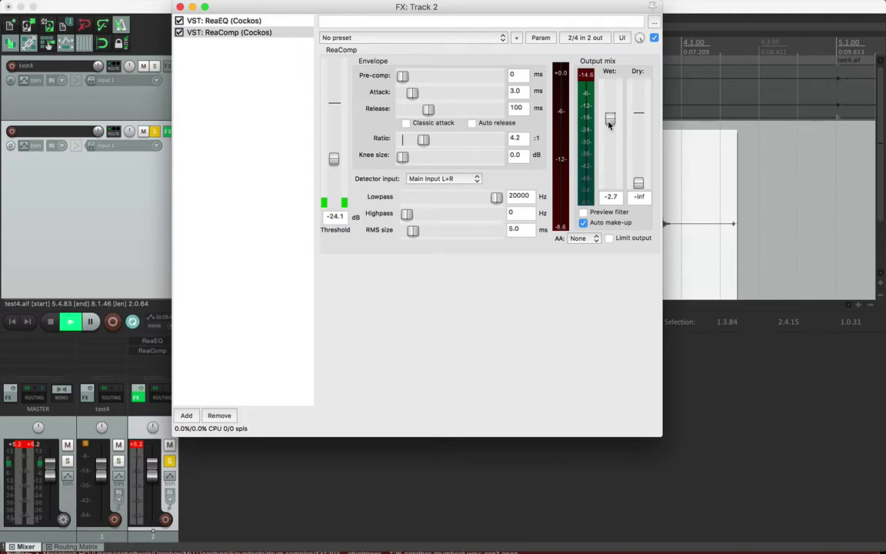
{"action": "key", "text": "space"}
{"action": "left_click", "coordinate": [586, 77]}
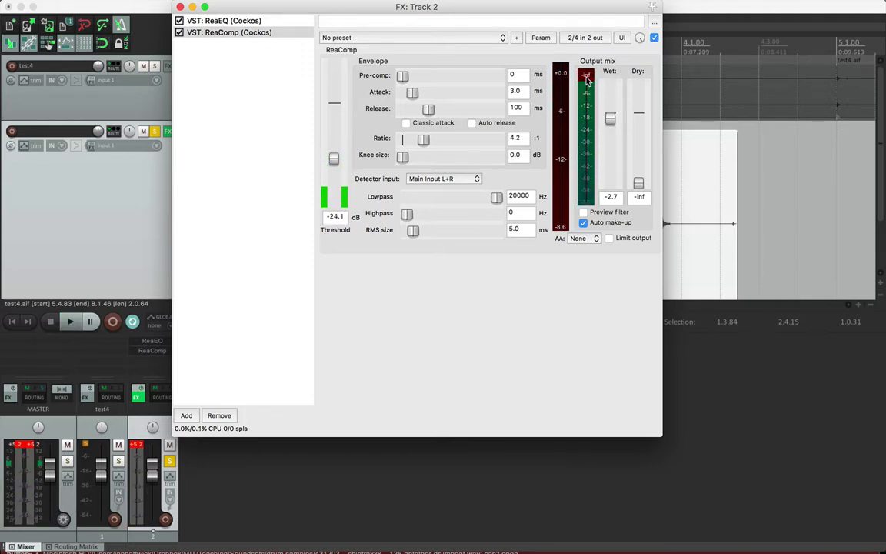
{"action": "left_click_drag", "start_coordinate": [609, 132], "coordinate": [610, 134]}
{"action": "key", "text": "space"}
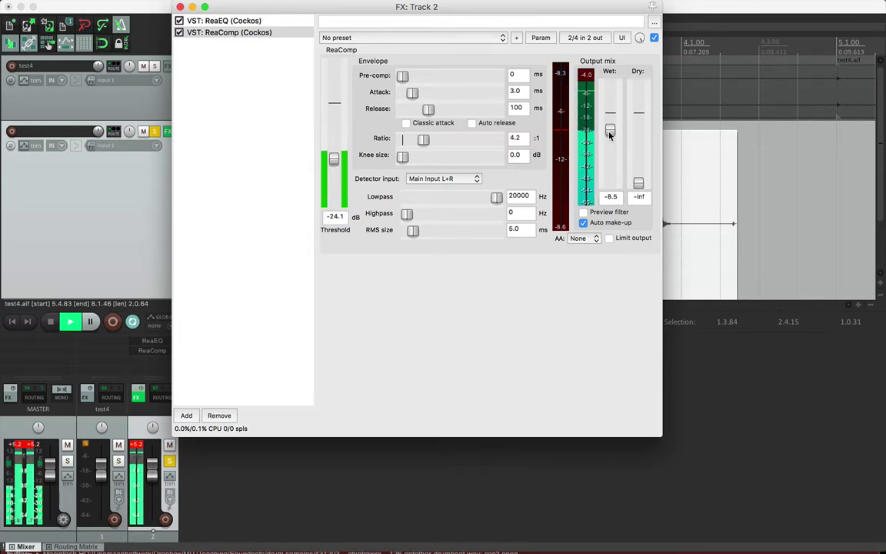
{"action": "key", "text": "space"}
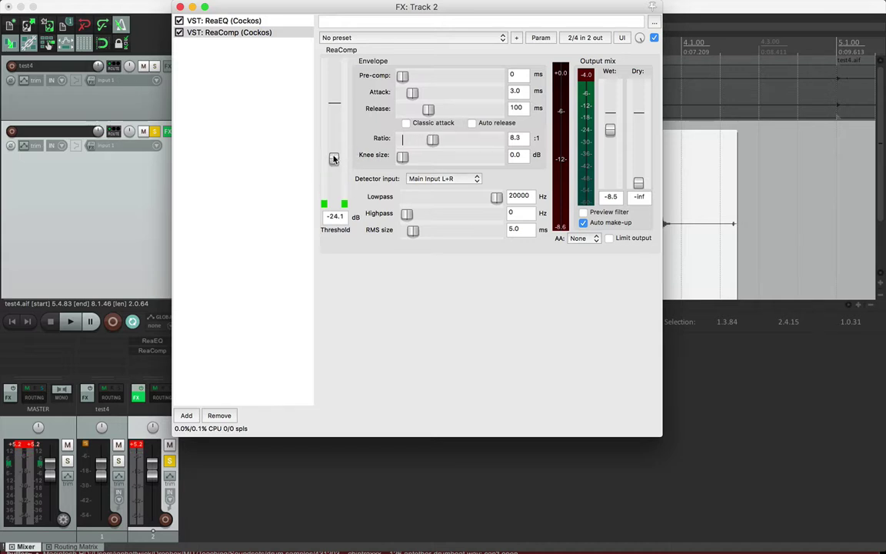
Compress harder with an 8.3:1 ratio and -30.1 dB threshold, and set the wet output to -8.3 dB against the looped hits
{"action": "key", "text": "space"}
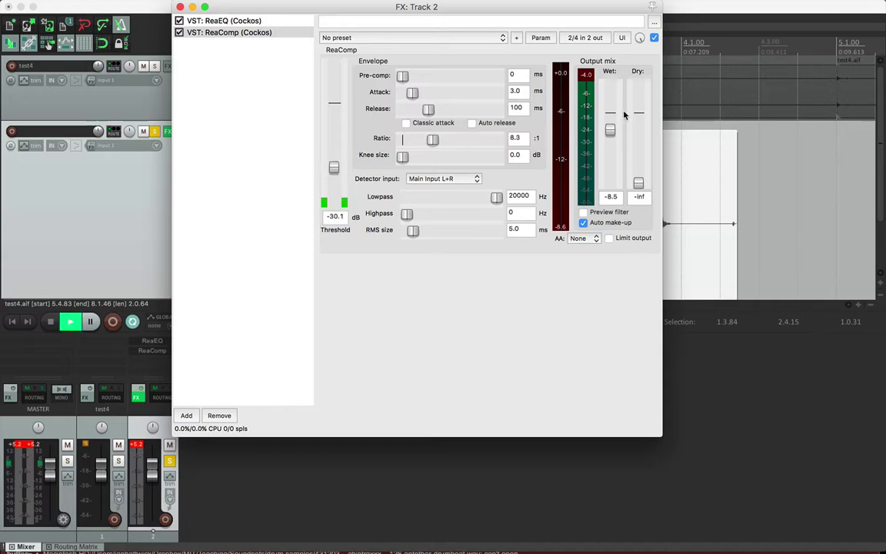
{"action": "left_click_drag", "start_coordinate": [609, 131], "coordinate": [609, 129]}
{"action": "left_click", "coordinate": [586, 76]}
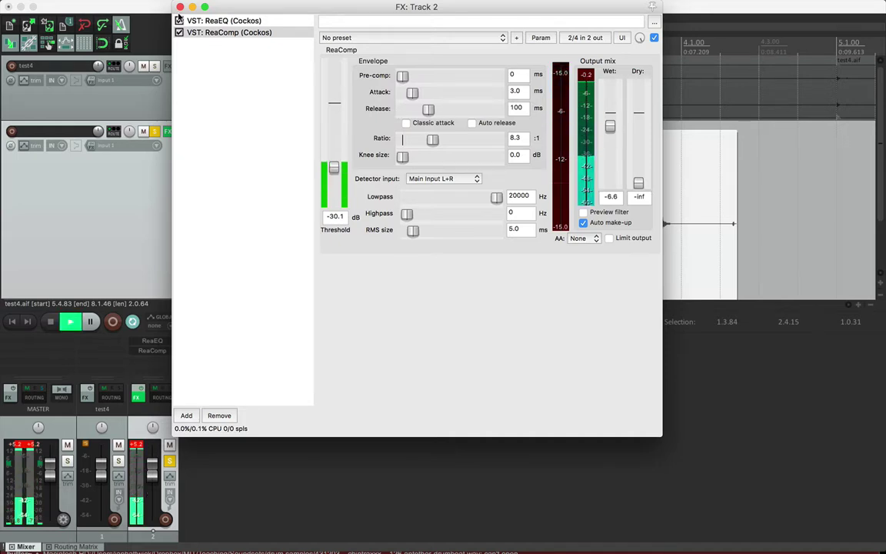
{"action": "left_click_drag", "start_coordinate": [609, 125], "coordinate": [609, 128]}
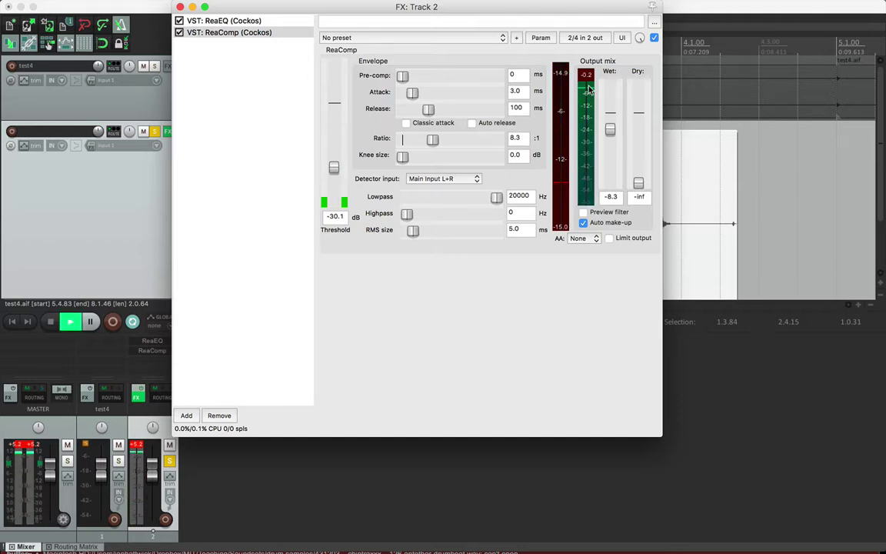
{"action": "key", "text": "space"}
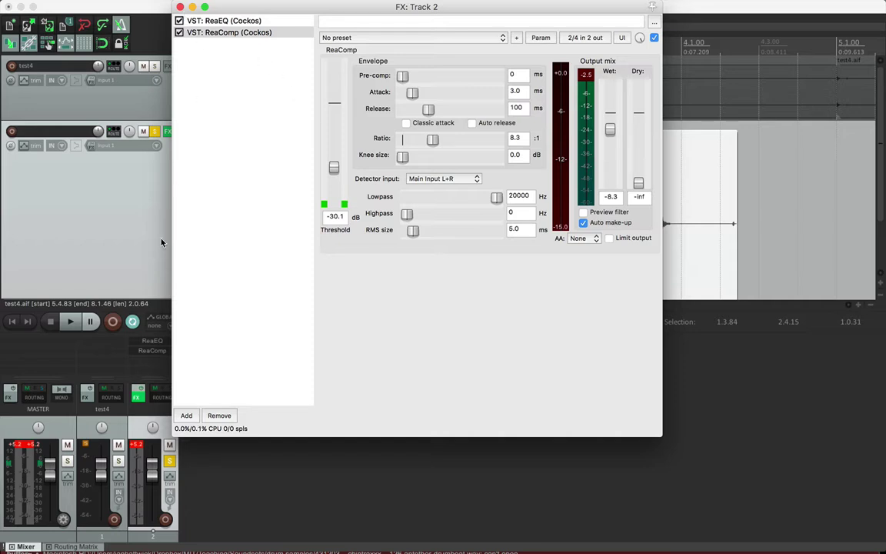
Add a second ReaEQ after ReaComp in track 2's effect chain
{"action": "left_click", "coordinate": [186, 416]}
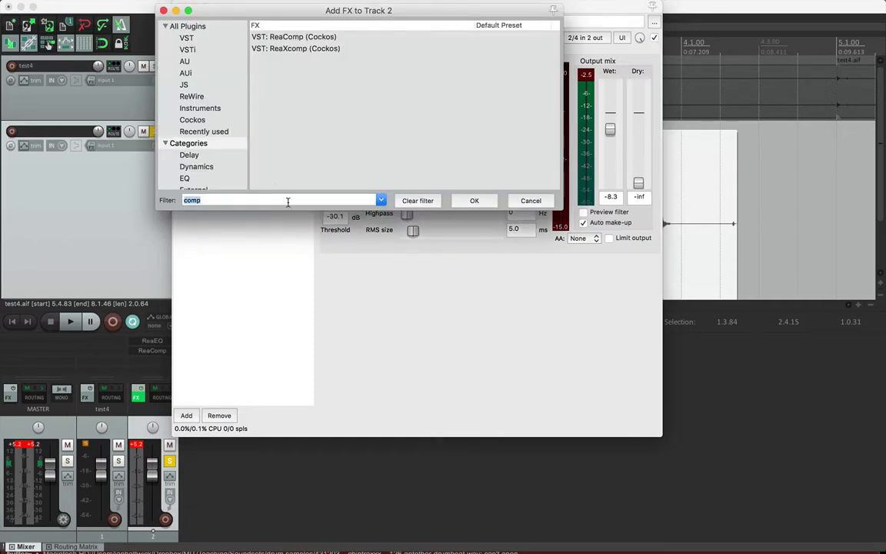
{"action": "type", "text": "eq"}
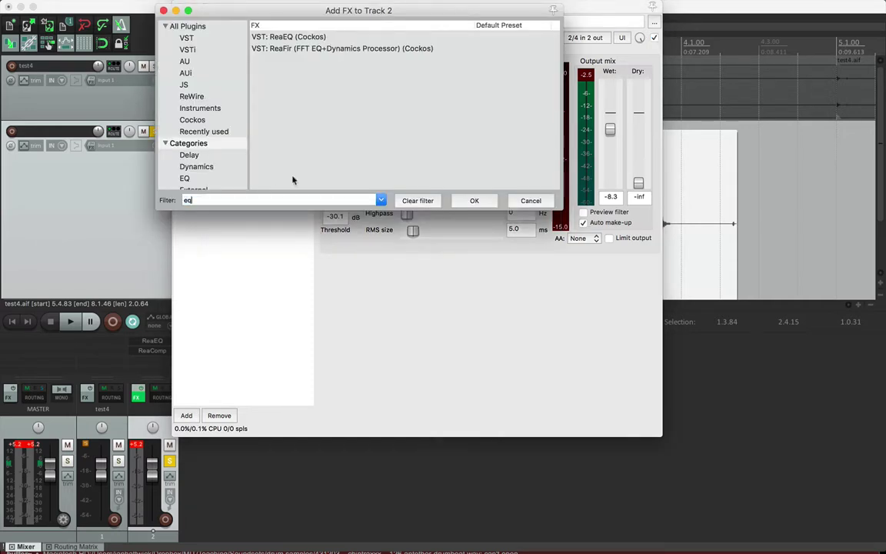
{"action": "left_click", "coordinate": [298, 38]}
{"action": "left_click", "coordinate": [471, 201]}
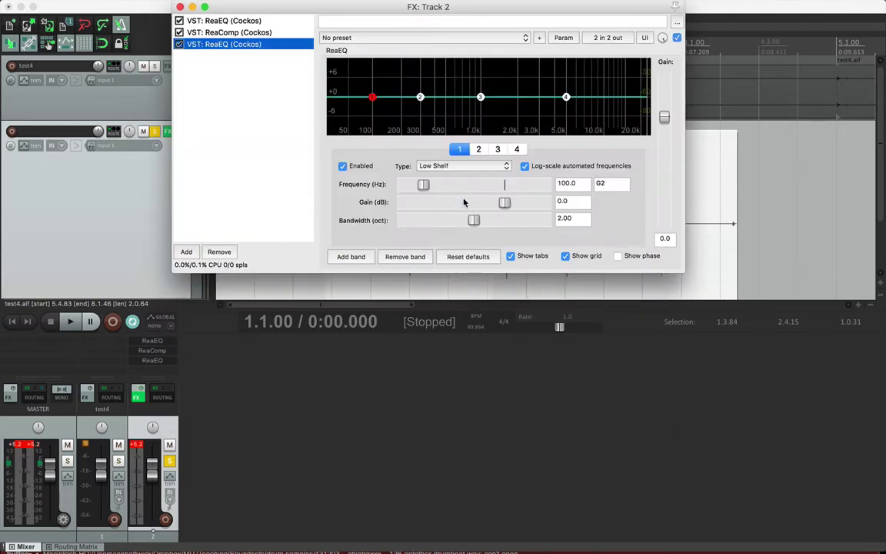
Boost band 3 of the second ReaEQ by 3.8 dB at about 1423 Hz during looped playback
{"action": "key", "text": "space"}
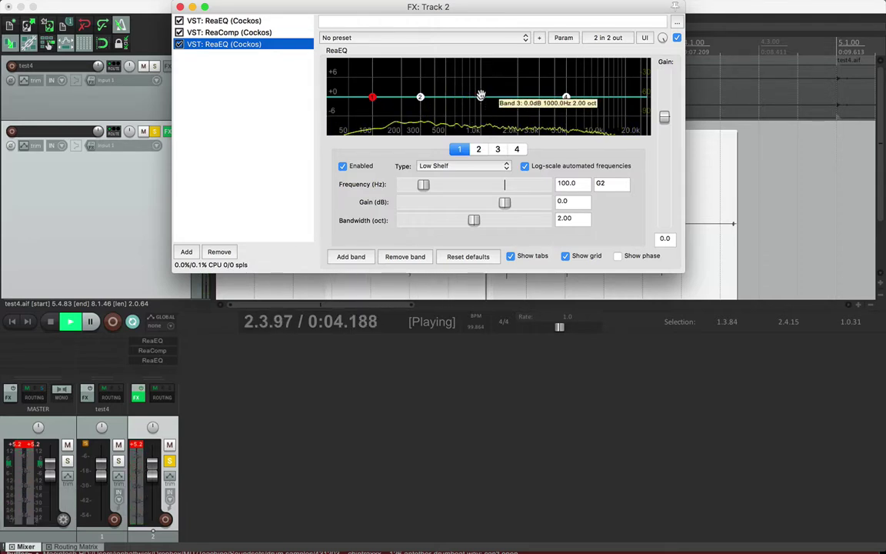
{"action": "left_click_drag", "start_coordinate": [481, 94], "coordinate": [499, 81]}
{"action": "key", "text": "XF86AudioRaiseVolume"}
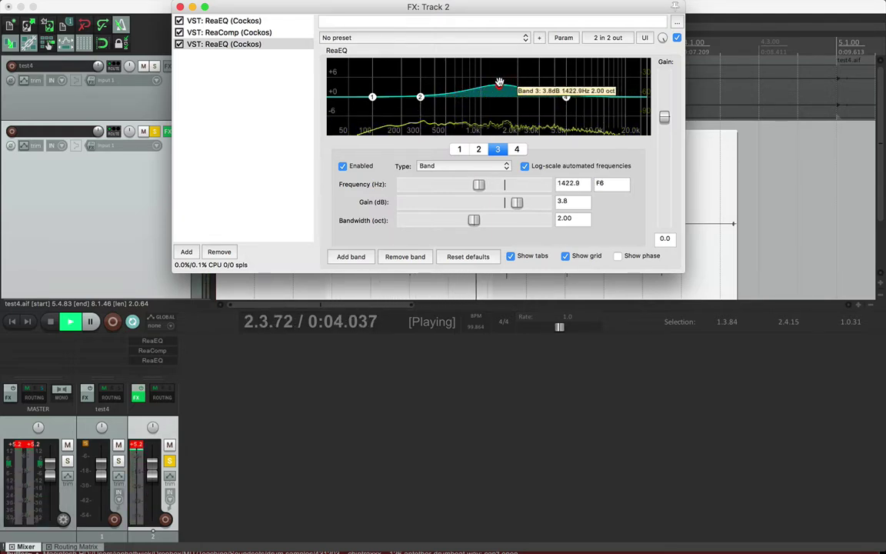
Turn off the metronome, lower the system volume, and shift the second ReaEQ's band 3 boost to about 1839 Hz
{"action": "left_click", "coordinate": [110, 10]}
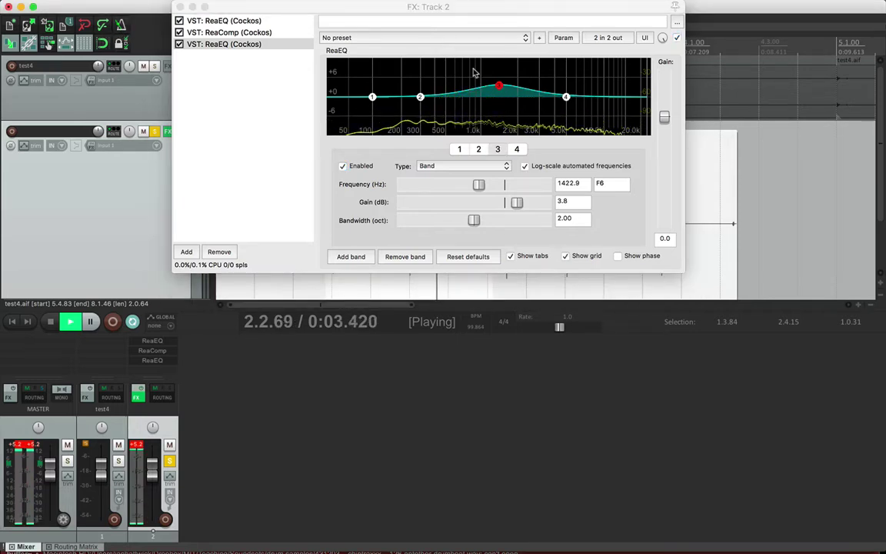
{"action": "mouse_move", "coordinate": [497, 87]}
{"action": "key", "text": "XF86AudioLowerVolume"}
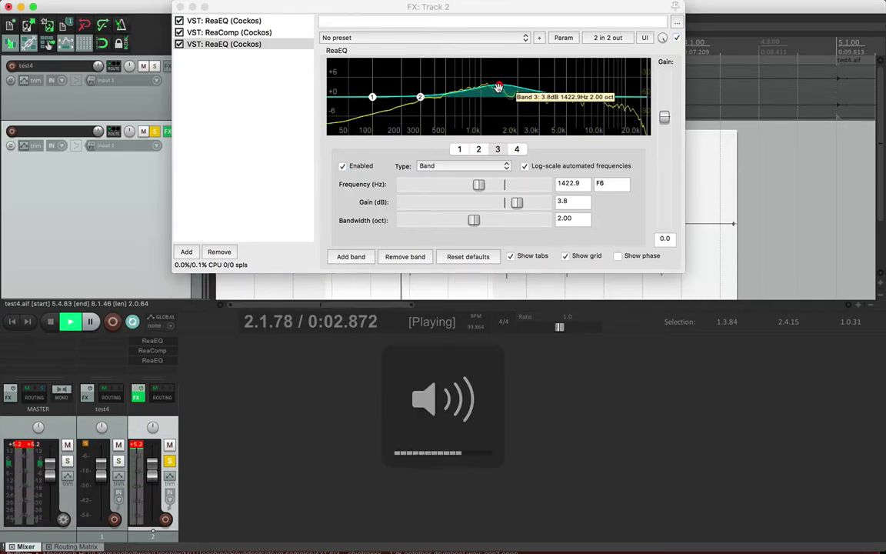
{"action": "left_click_drag", "start_coordinate": [499, 88], "coordinate": [510, 87]}
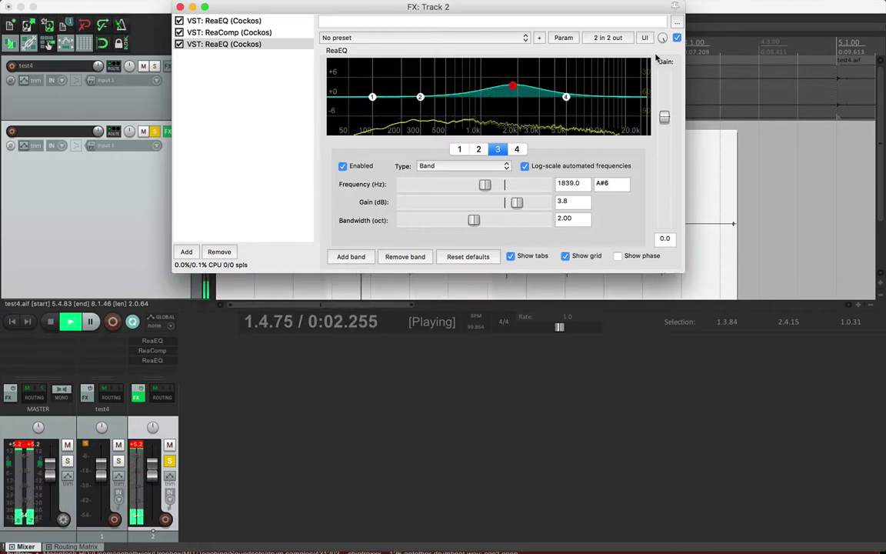
Compare the second ReaEQ bypassed and active, boosting its high shelf about 4 dB at 5000 Hz and band 2 by 2.3 dB at about 316 Hz
{"action": "left_click", "coordinate": [677, 38]}
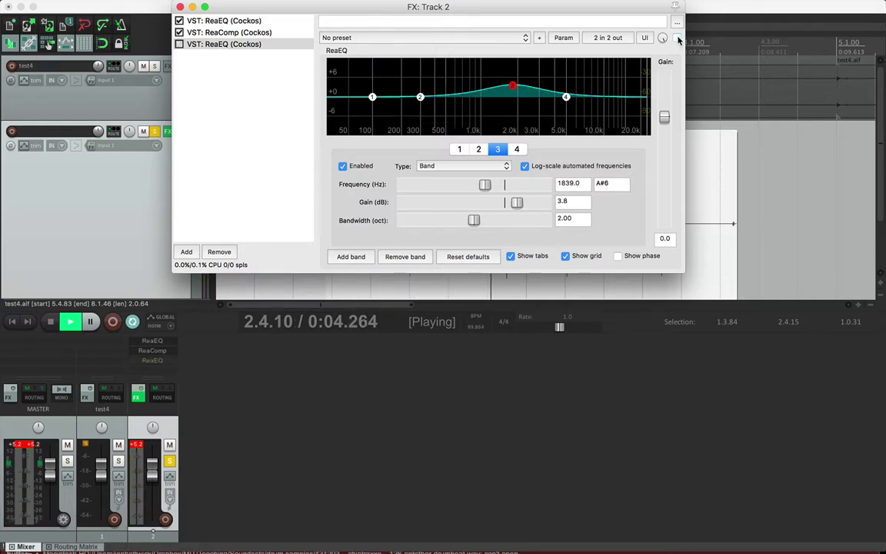
{"action": "left_click", "coordinate": [677, 38]}
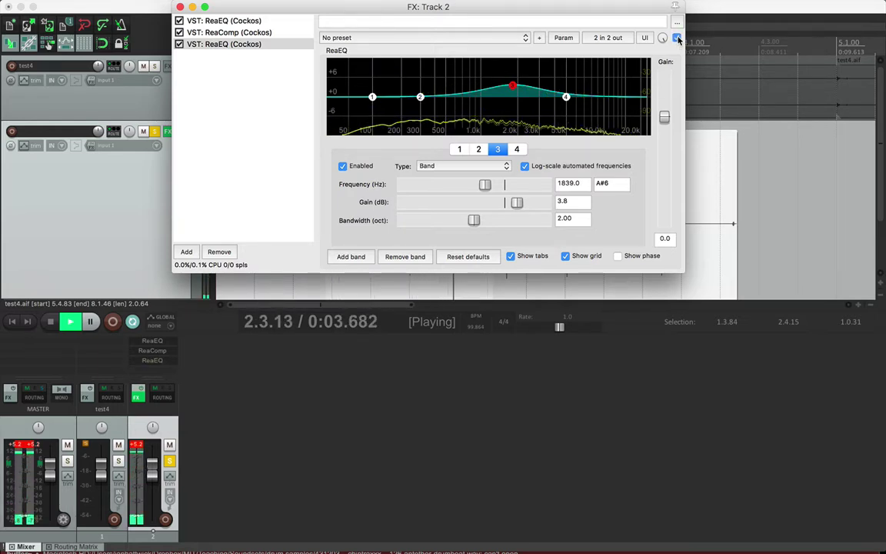
{"action": "mouse_move", "coordinate": [566, 97]}
{"action": "left_mouse_down"}
{"action": "mouse_move", "coordinate": [566, 80]}
{"action": "mouse_move", "coordinate": [564, 95]}
{"action": "left_mouse_up"}
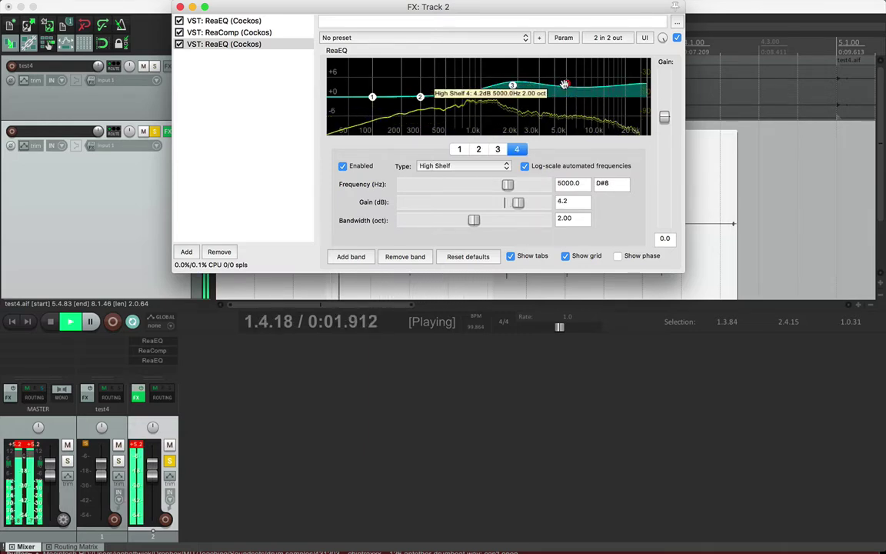
{"action": "mouse_move", "coordinate": [420, 97]}
{"action": "left_mouse_down"}
{"action": "mouse_move", "coordinate": [437, 82]}
{"action": "mouse_move", "coordinate": [419, 93]}
{"action": "mouse_move", "coordinate": [409, 87]}
{"action": "mouse_move", "coordinate": [428, 89]}
{"action": "left_mouse_up"}
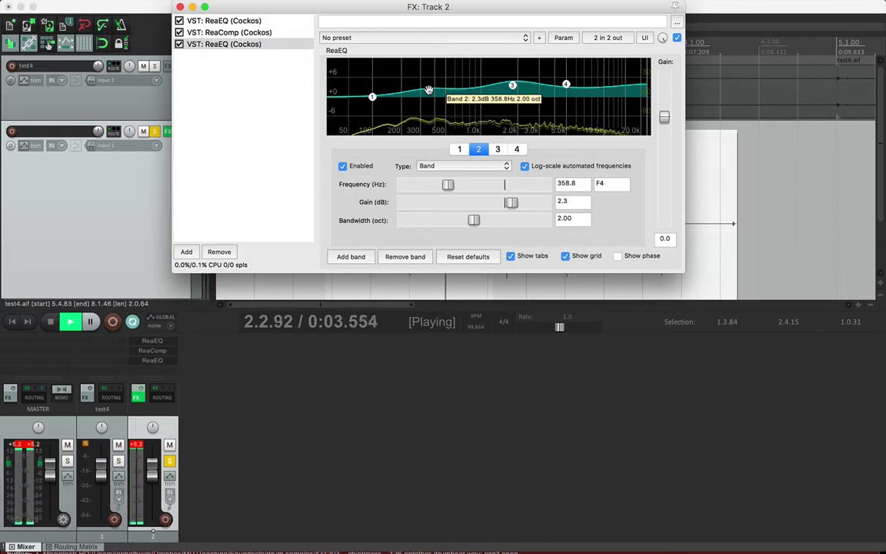
{"action": "left_click", "coordinate": [678, 38]}
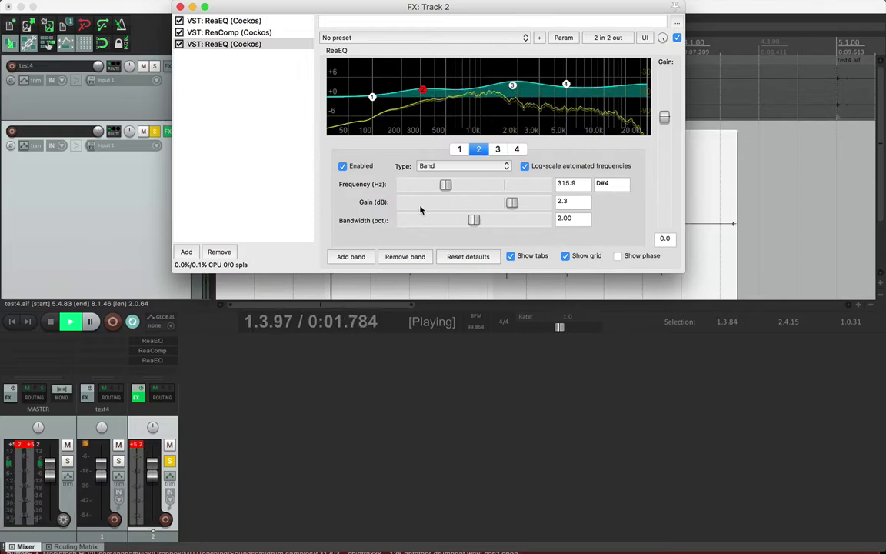
Narrow band 2 to 0.49 octaves with 1.3 dB at about 548 Hz, and set band 3 to 4.0 dB at about 1797 Hz
{"action": "left_click_drag", "start_coordinate": [436, 222], "coordinate": [420, 221]}
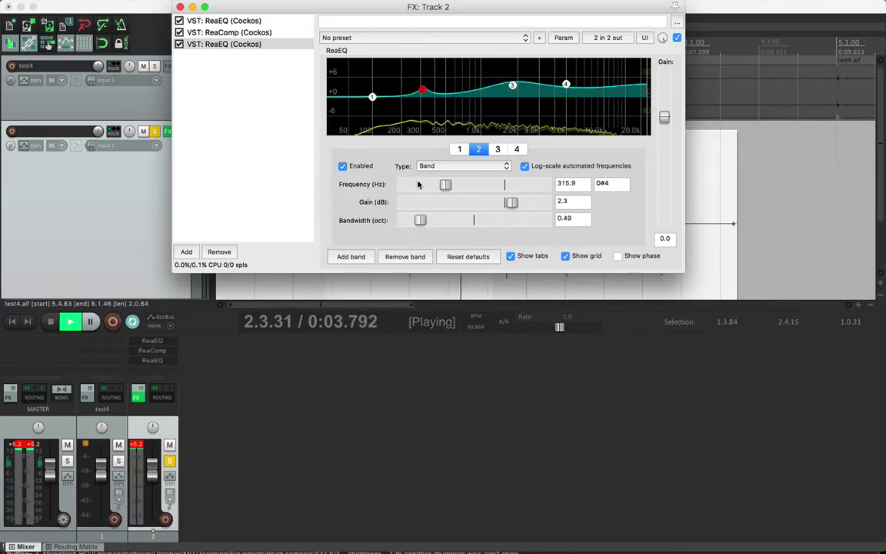
{"action": "mouse_move", "coordinate": [421, 89]}
{"action": "left_click_drag", "start_coordinate": [423, 74], "coordinate": [450, 93]}
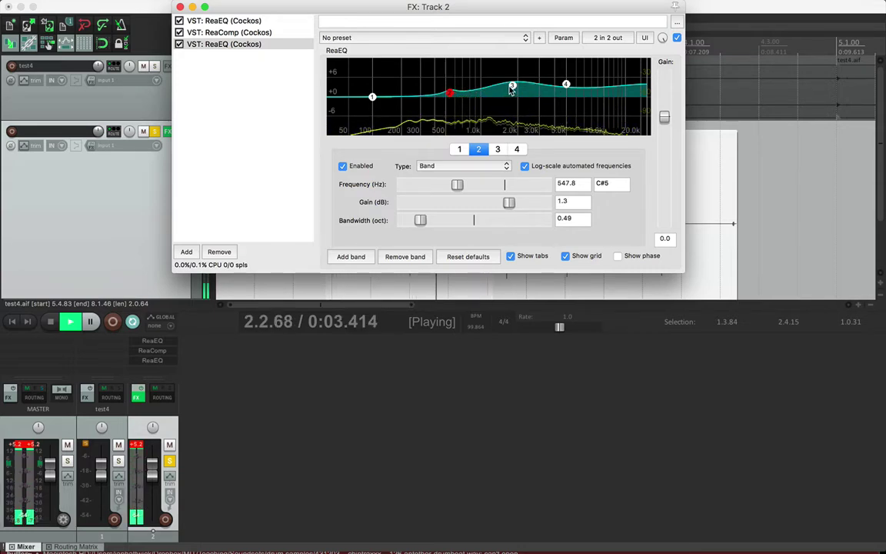
{"action": "mouse_move", "coordinate": [513, 85]}
{"action": "left_mouse_down"}
{"action": "mouse_move", "coordinate": [508, 91]}
{"action": "mouse_move", "coordinate": [511, 76]}
{"action": "mouse_move", "coordinate": [511, 84]}
{"action": "left_mouse_up"}
{"action": "key", "text": "space"}
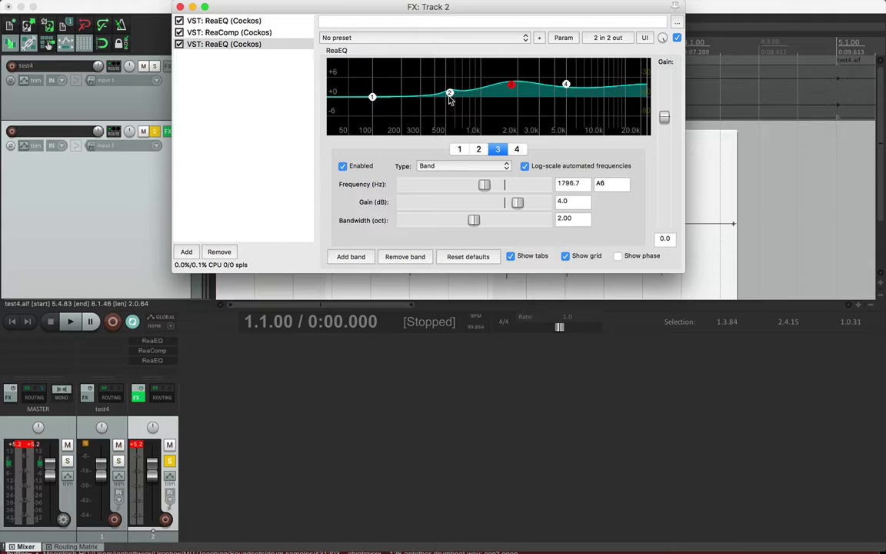
Lower the second ReaEQ's overall gain to -5.3 dB and compare the effect bypassed and active during looped playback
{"action": "mouse_move", "coordinate": [449, 93]}
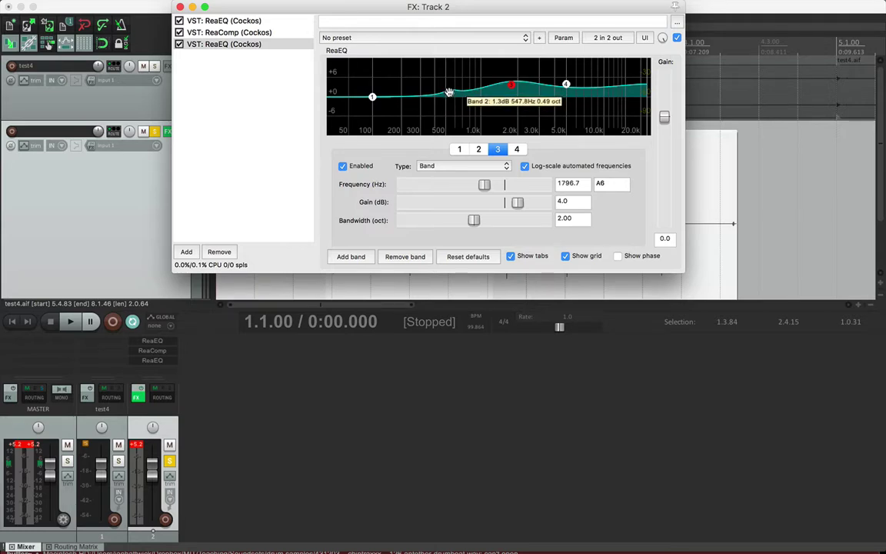
{"action": "mouse_move", "coordinate": [514, 85]}
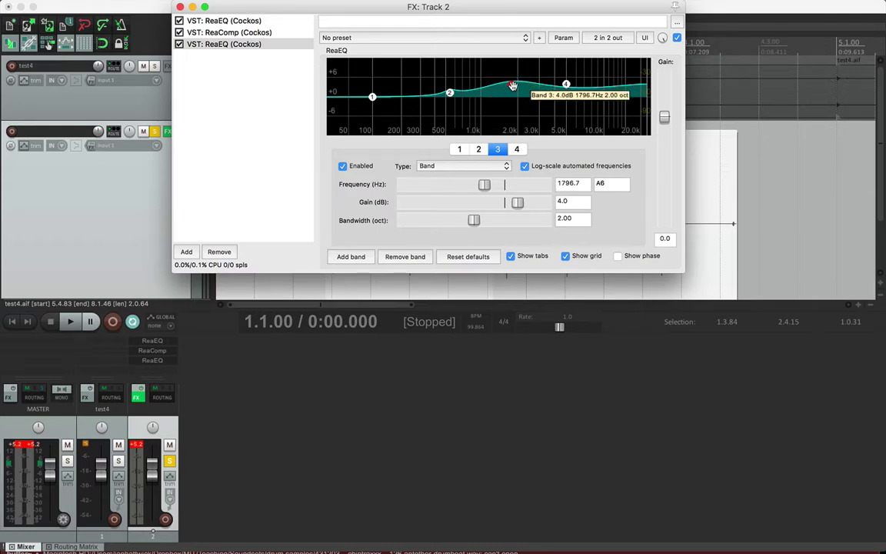
{"action": "mouse_move", "coordinate": [565, 83]}
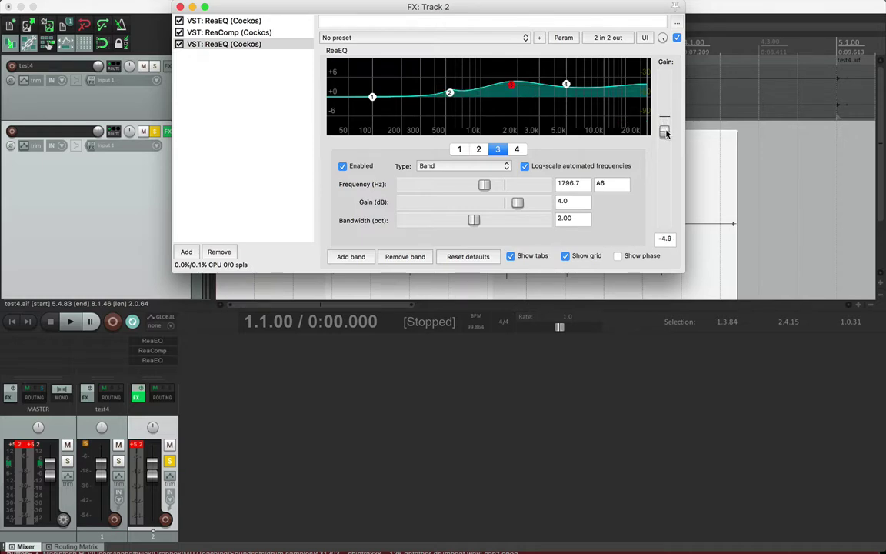
{"action": "left_click", "coordinate": [565, 84]}
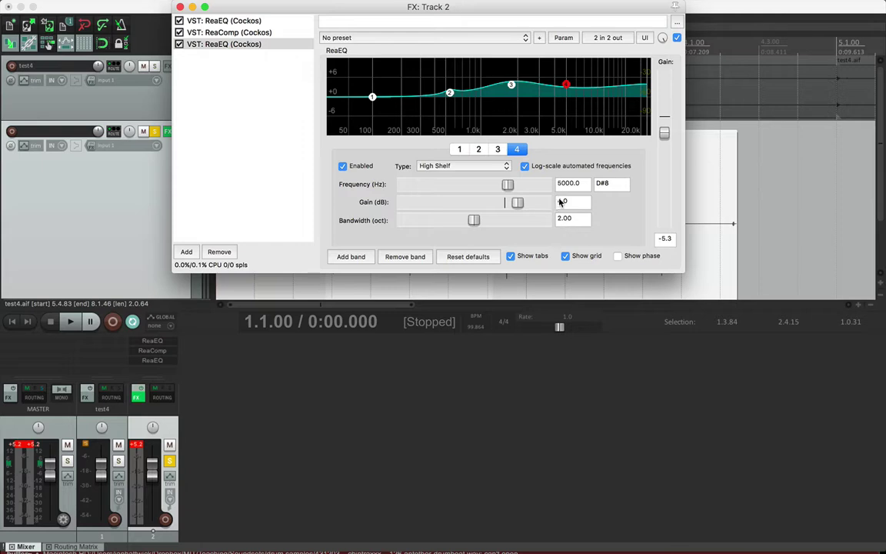
{"action": "left_click", "coordinate": [510, 86]}
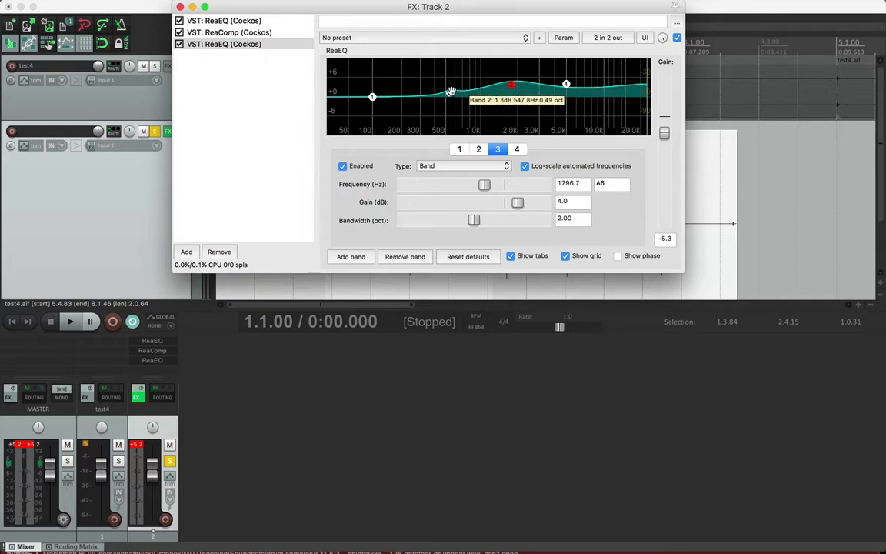
{"action": "key", "text": "space"}
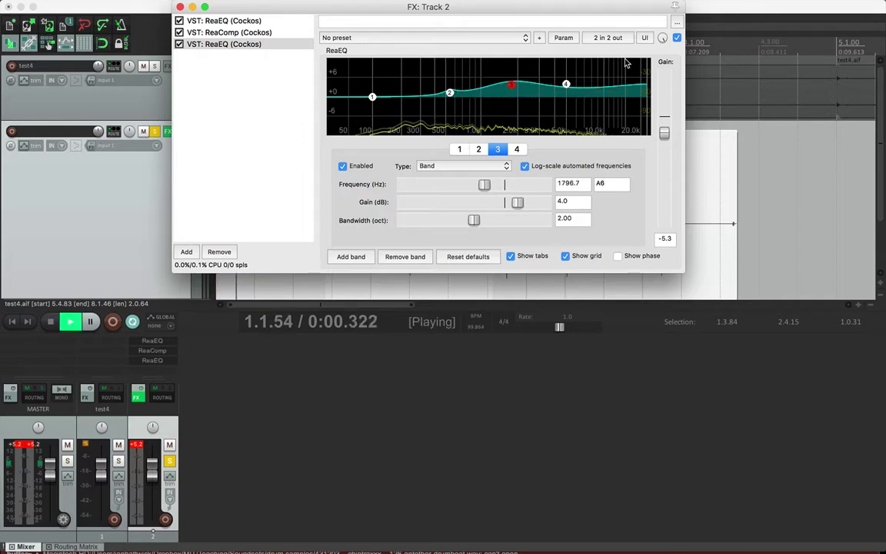
{"action": "left_click", "coordinate": [676, 38]}
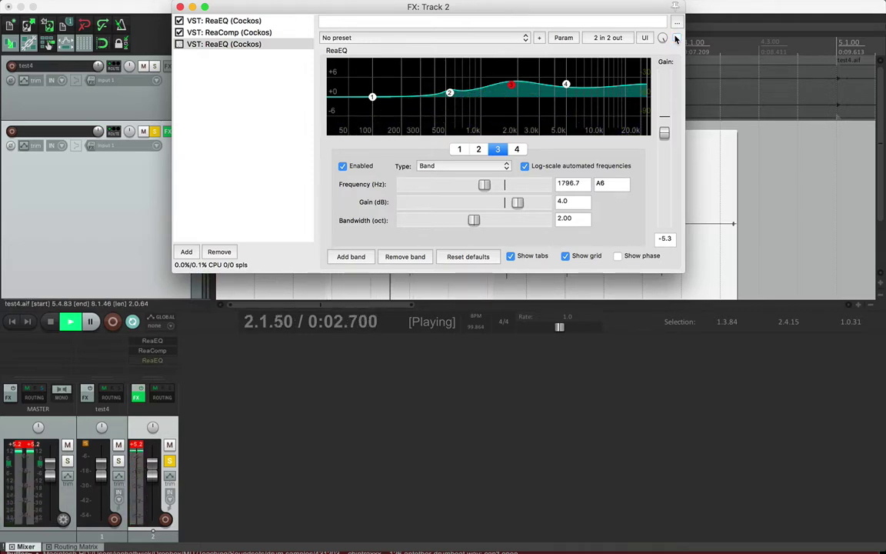
{"action": "left_click", "coordinate": [677, 38]}
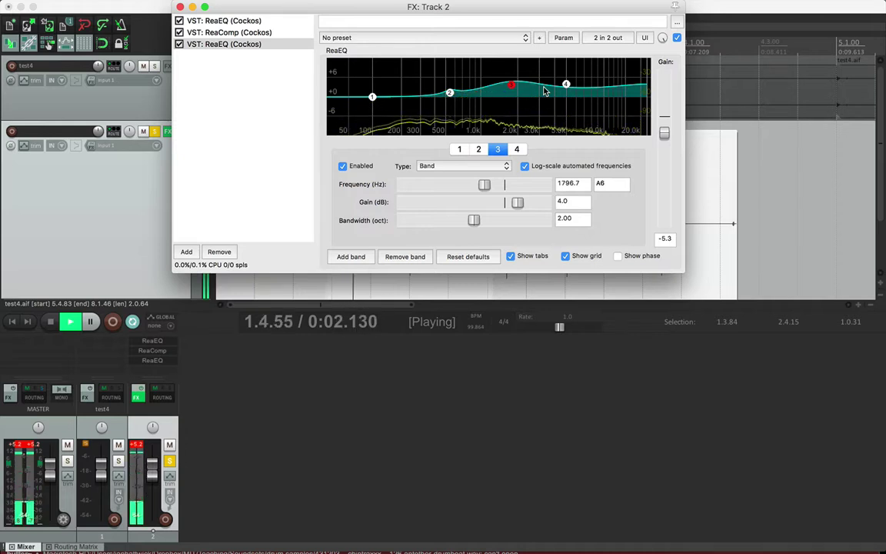
Raise the second ReaEQ's high shelf to 7.8 dB at 5356 Hz and band 3 to 6.3 dB at about 1818 Hz during playback
{"action": "left_click_drag", "start_coordinate": [565, 85], "coordinate": [569, 72]}
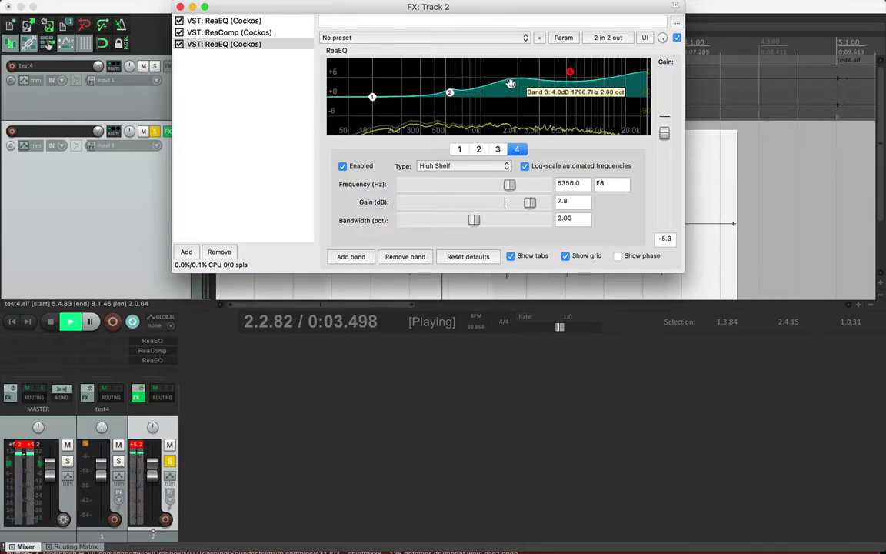
{"action": "left_click_drag", "start_coordinate": [511, 85], "coordinate": [514, 77]}
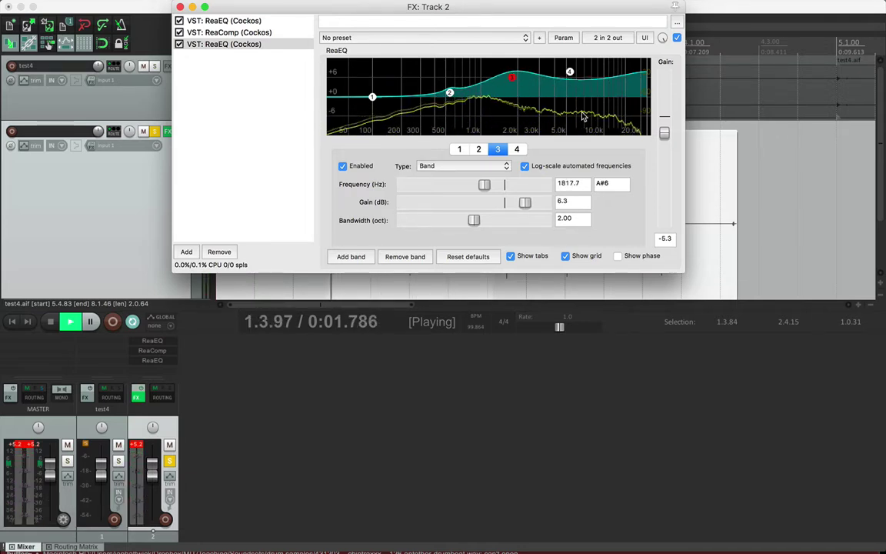
{"action": "key", "text": "XF86AudioLowerVolume"}
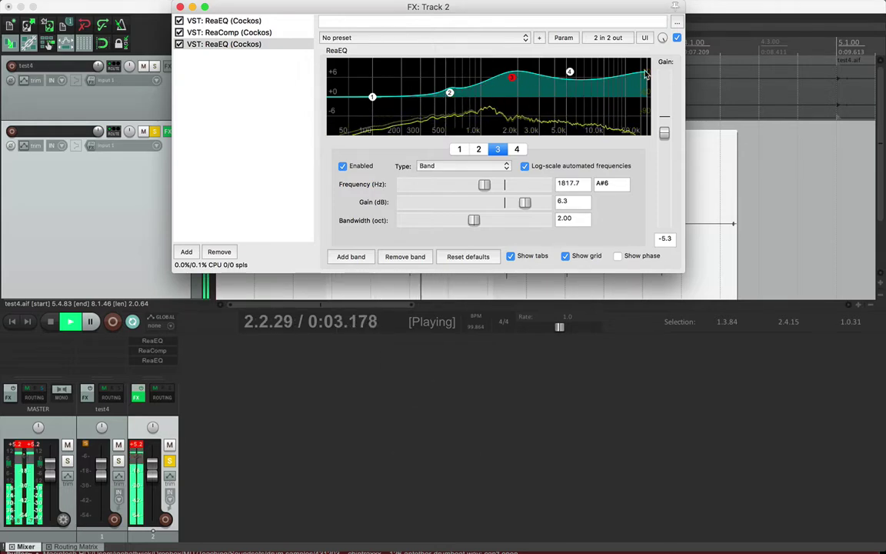
{"action": "key", "text": "space"}
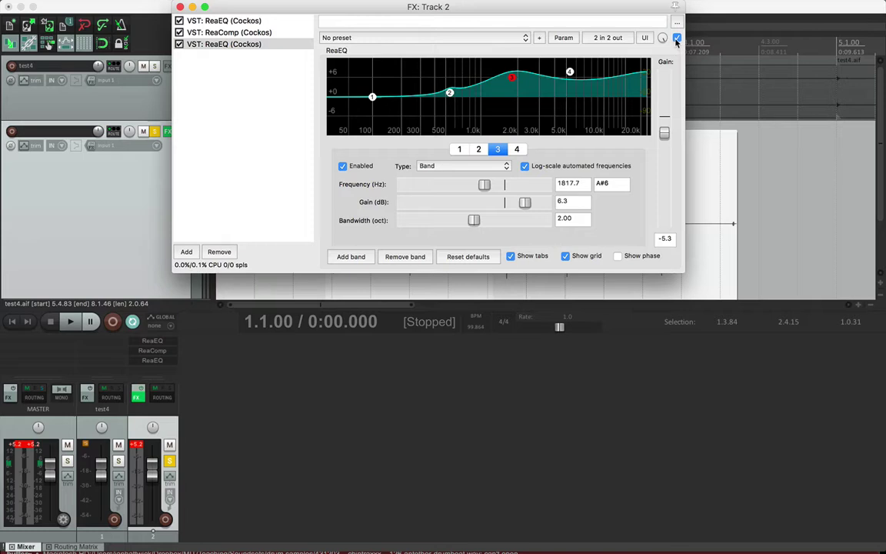
Close track 2's effect chain and reset the peak indicators of track 2 and the master
{"action": "left_click", "coordinate": [180, 7]}
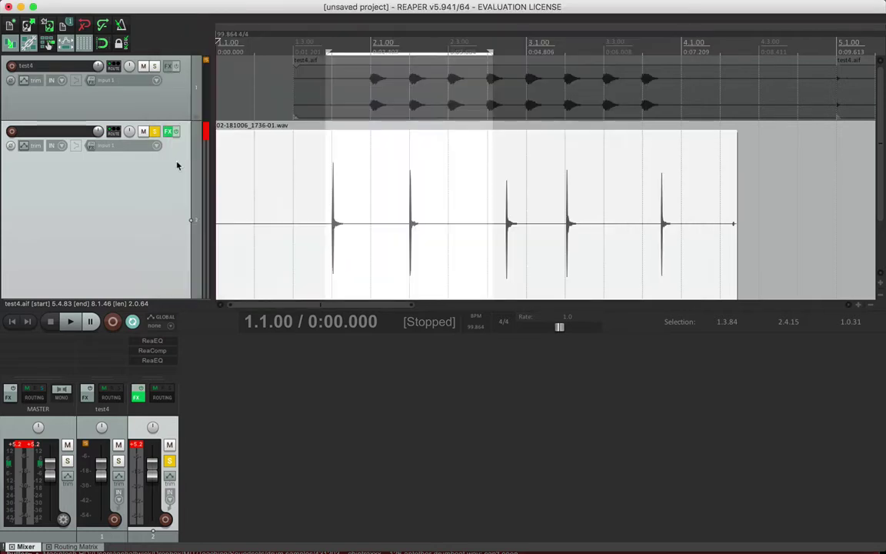
{"action": "left_click", "coordinate": [135, 445]}
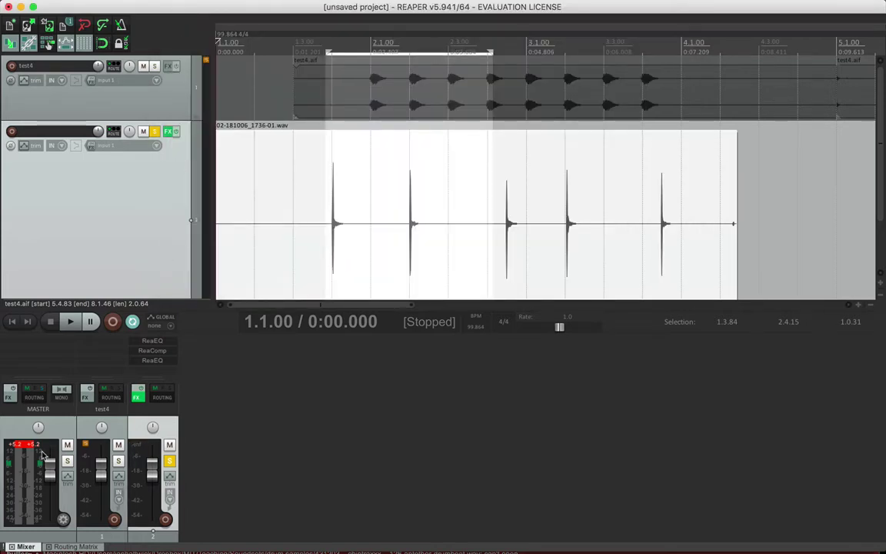
{"action": "left_click", "coordinate": [22, 446]}
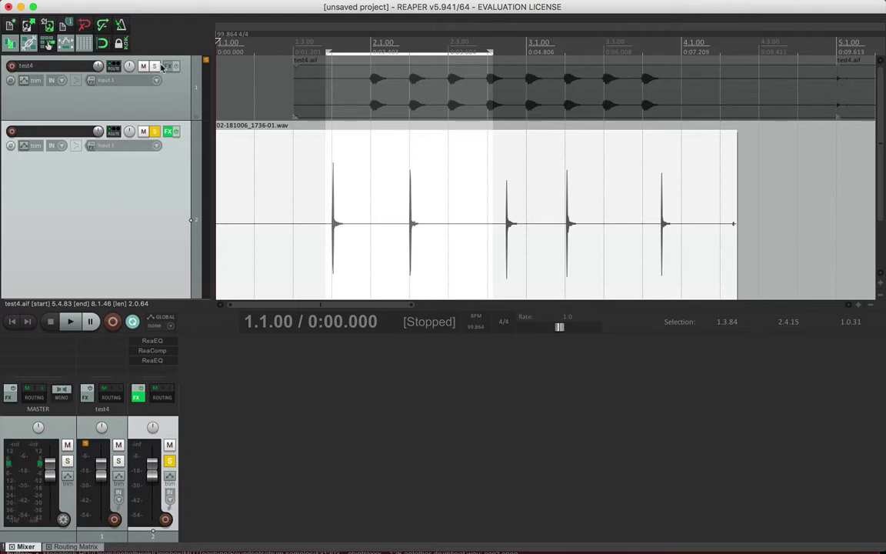
Unsolo track 2 and briefly play it together with the test4 track
{"action": "left_click", "coordinate": [155, 132]}
{"action": "key", "text": "space"}
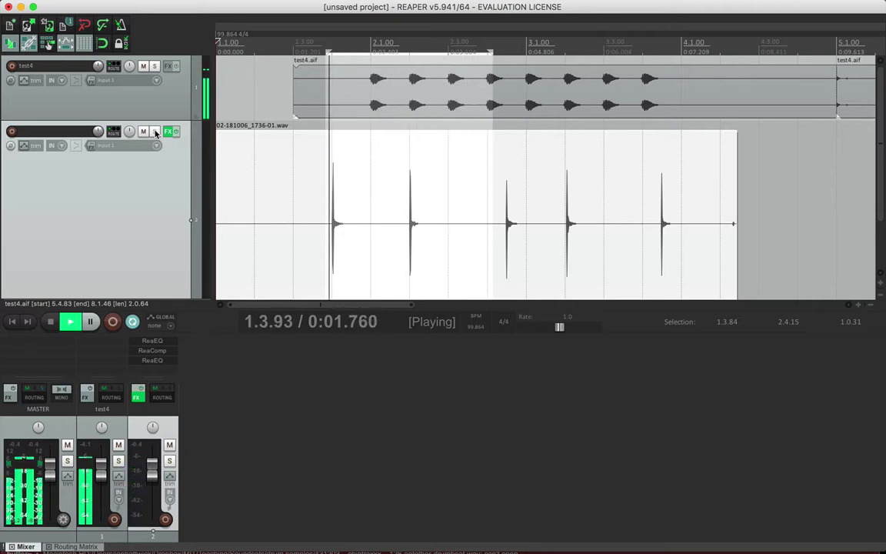
{"action": "key", "text": "space"}
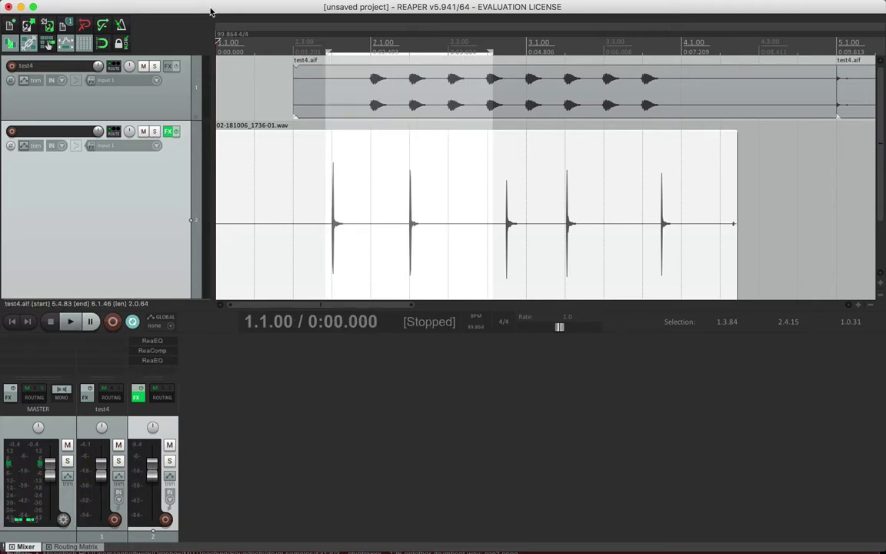
Replace the old loop selection with a grid-snapped one from 1.3.00 to 4.1.00, placing the edit cursor at 1.3.00
{"action": "key", "text": "Escape"}
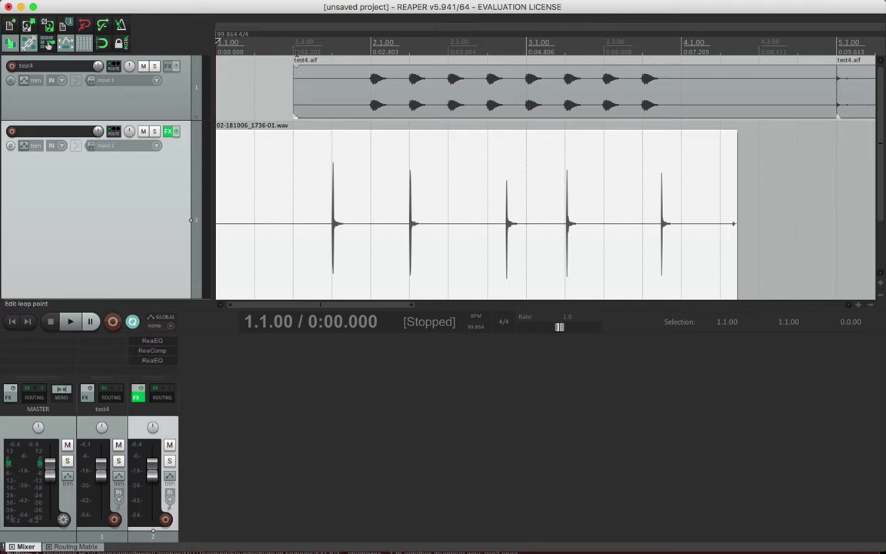
{"action": "left_click_drag", "start_coordinate": [295, 43], "coordinate": [370, 52]}
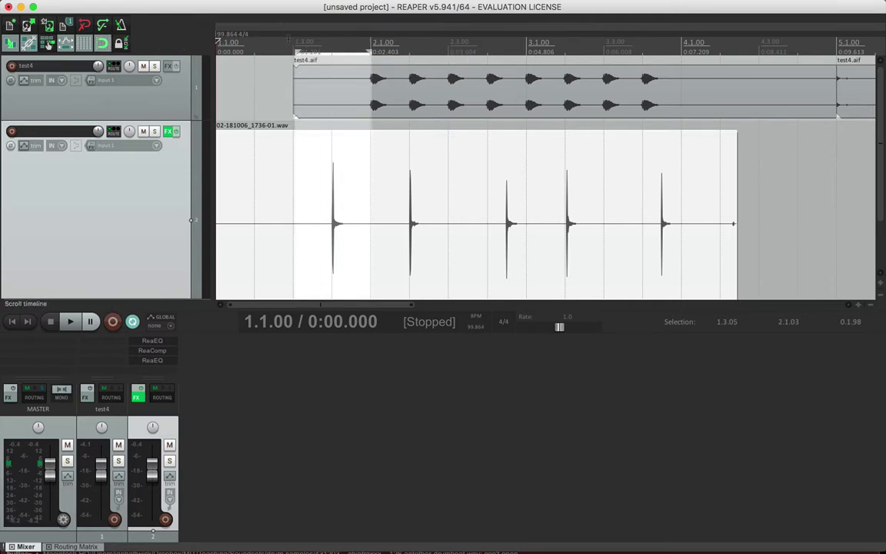
{"action": "left_click", "coordinate": [306, 52]}
{"action": "left_click_drag", "start_coordinate": [294, 43], "coordinate": [668, 36]}
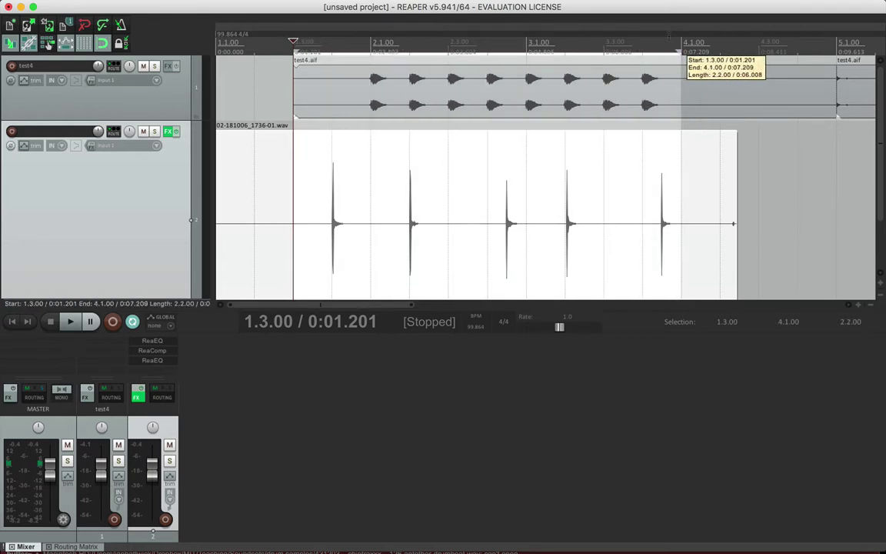
Play the looped section with both tracks to check their balance and peak levels
{"action": "key", "text": "space"}
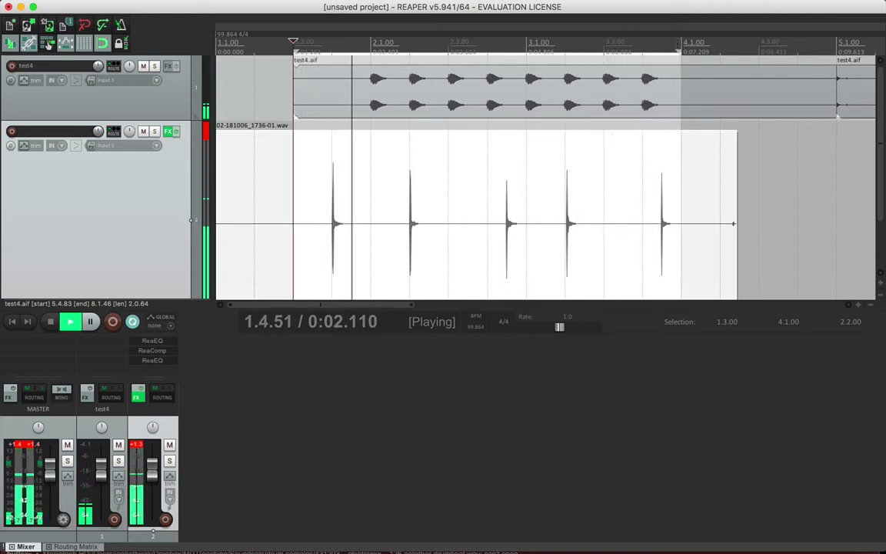
{"action": "key", "text": "space"}
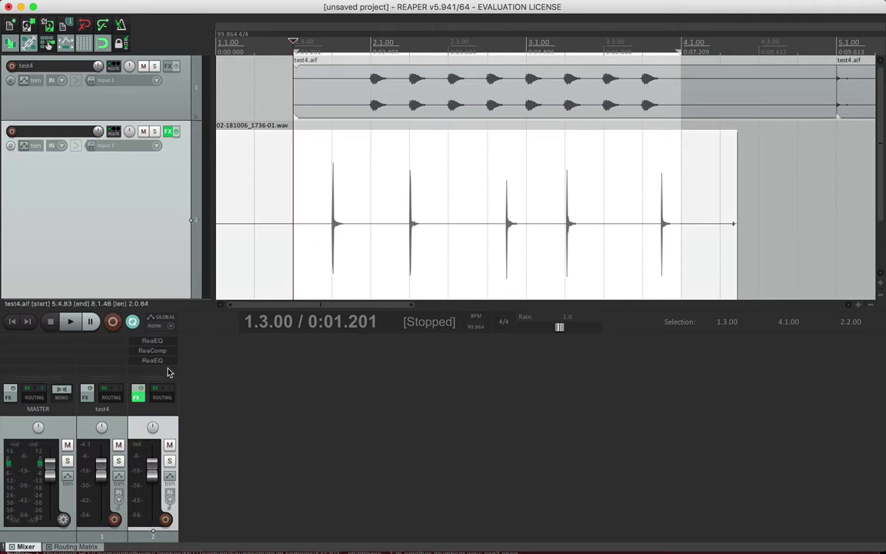
{"action": "key", "text": "space"}
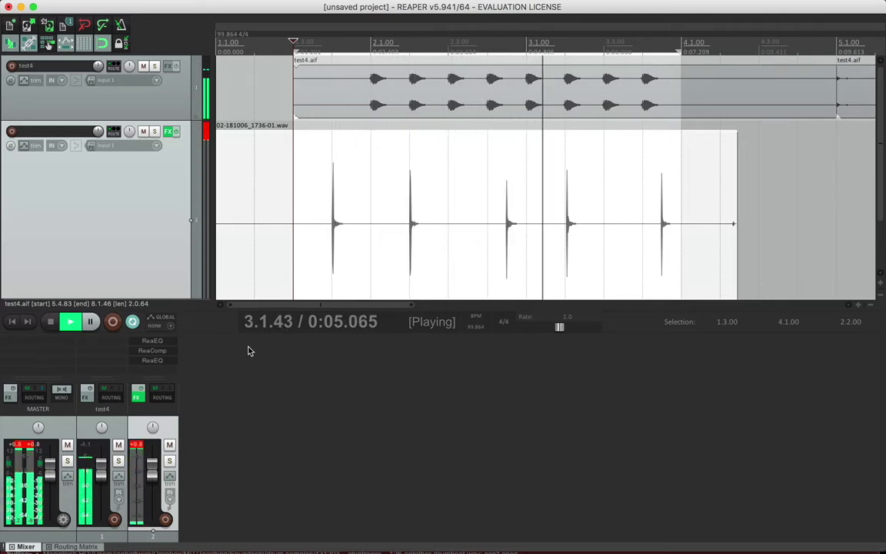
{"action": "key", "text": "space"}
Lower the wet output of track 2's ReaComp to -10.4 dB and close the effect chain
{"action": "left_click", "coordinate": [168, 131]}
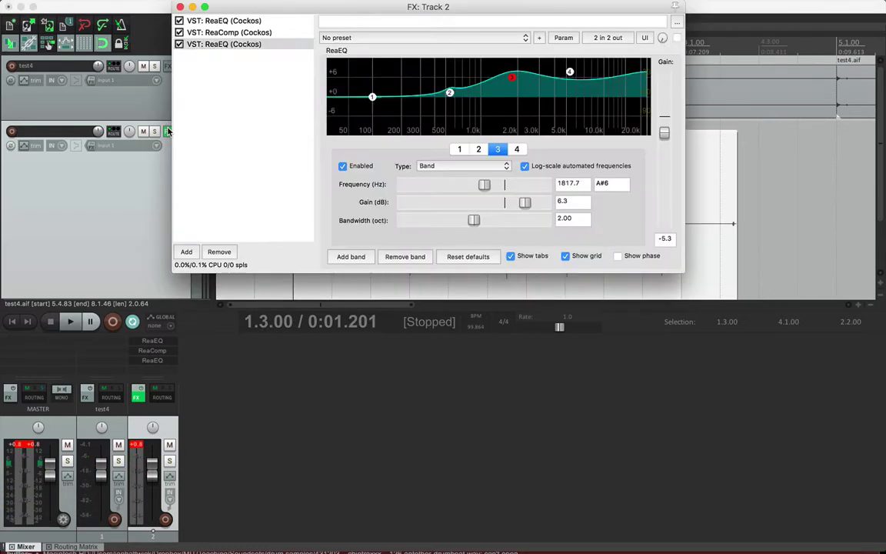
{"action": "left_click", "coordinate": [194, 32]}
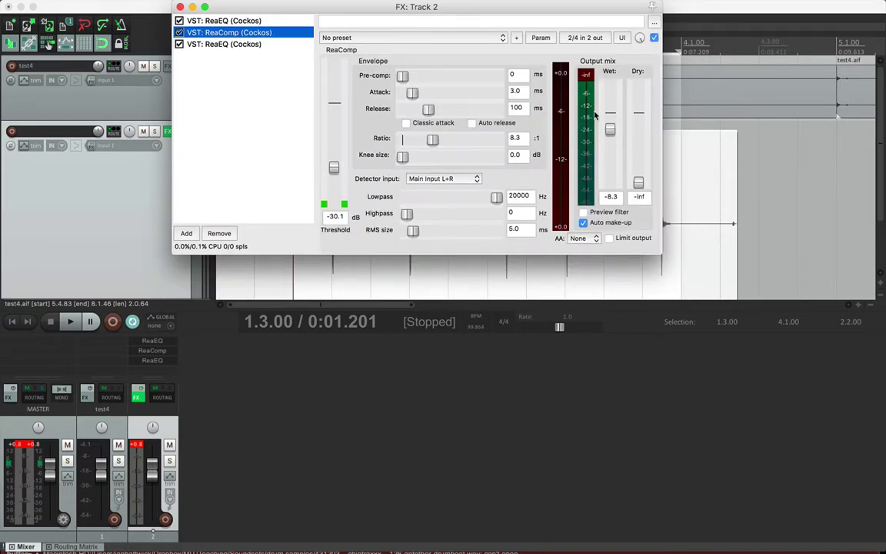
{"action": "left_click_drag", "start_coordinate": [613, 136], "coordinate": [611, 135]}
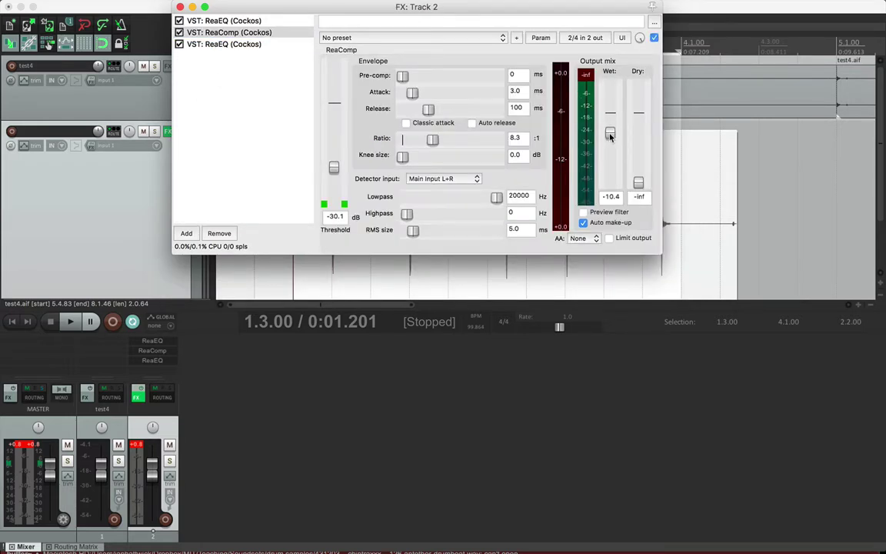
{"action": "left_click", "coordinate": [179, 7]}
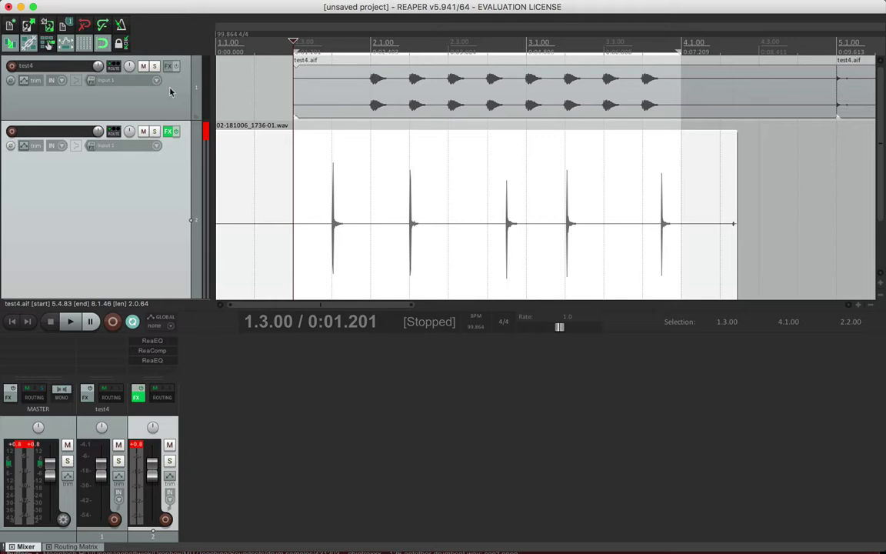
Check the output limiting option of track 2's ReaComp, close the effect chain and play the loop with both tracks
{"action": "left_click", "coordinate": [169, 132]}
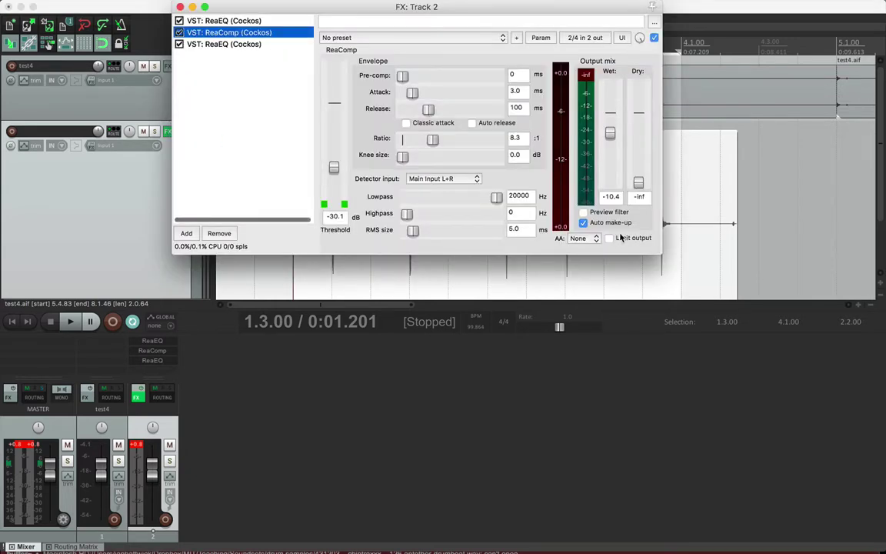
{"action": "left_click", "coordinate": [608, 239]}
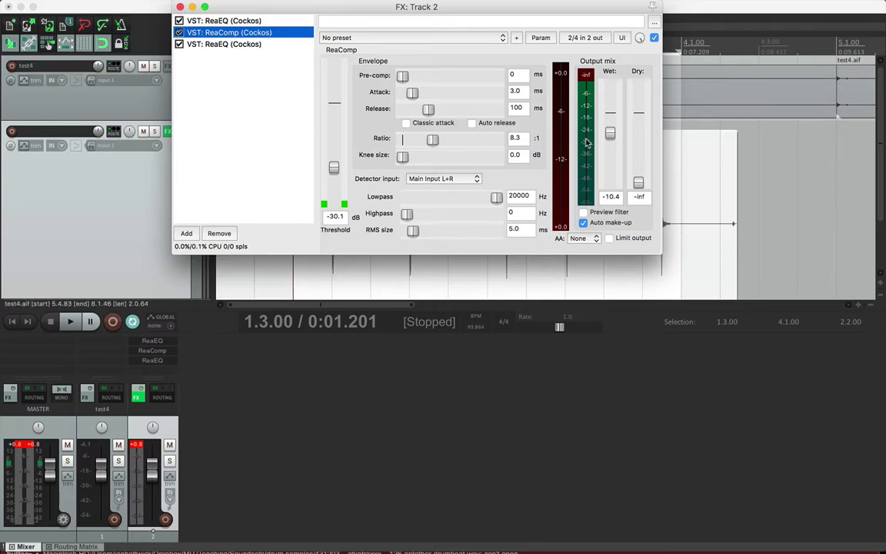
{"action": "left_click", "coordinate": [180, 7]}
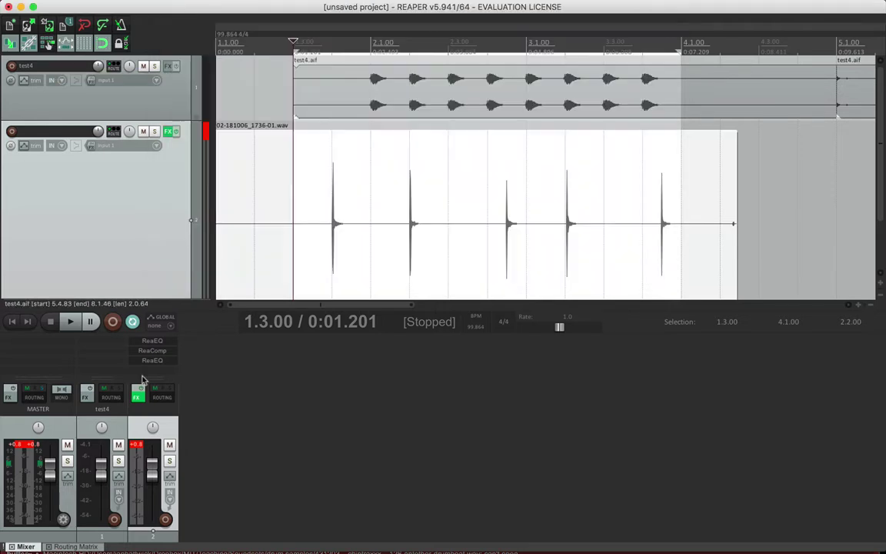
{"action": "key", "text": "space"}
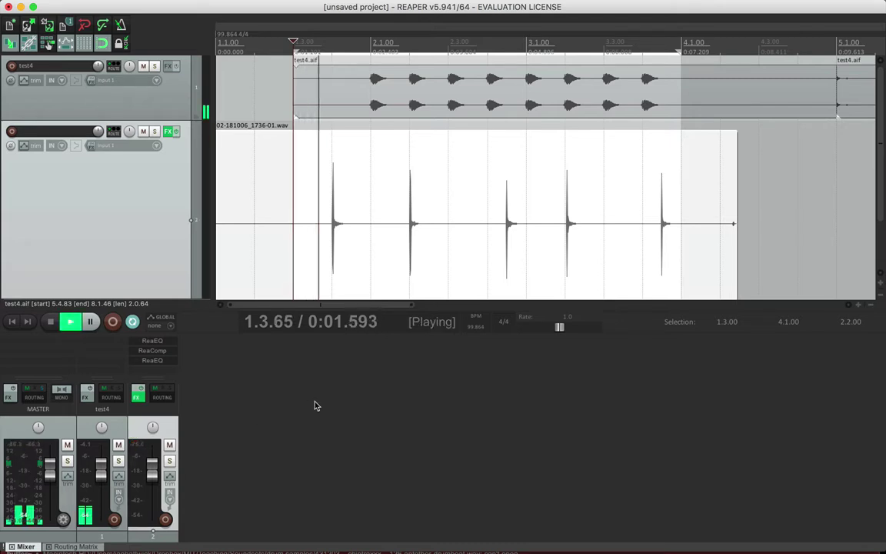
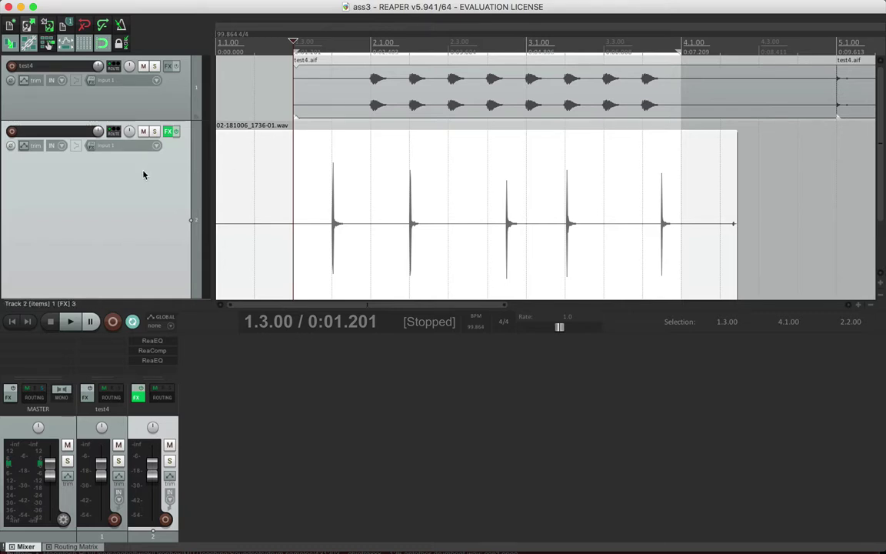
Insert the VSTi ReaSynth (Cockos) virtual instrument on a new track and move its effect window clear of the track controls
{"action": "mouse_move", "coordinate": [206, 6]}
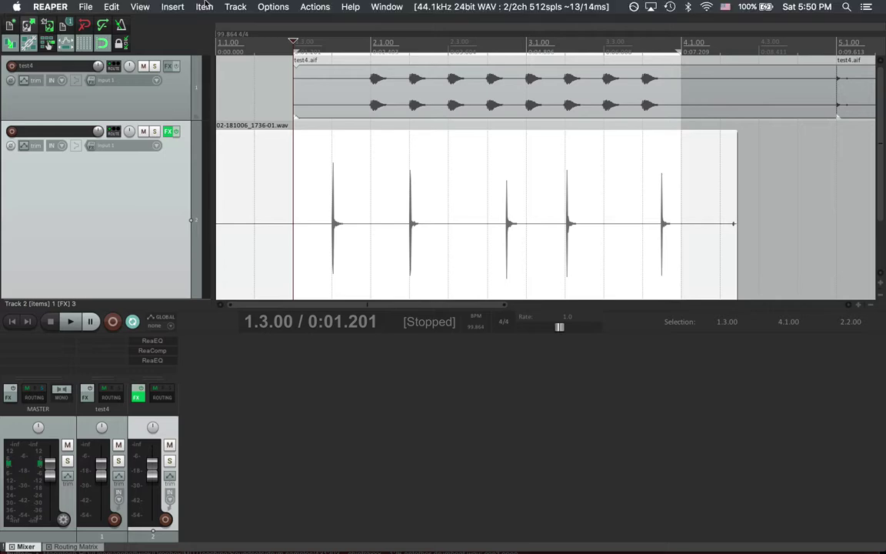
{"action": "left_click", "coordinate": [173, 6]}
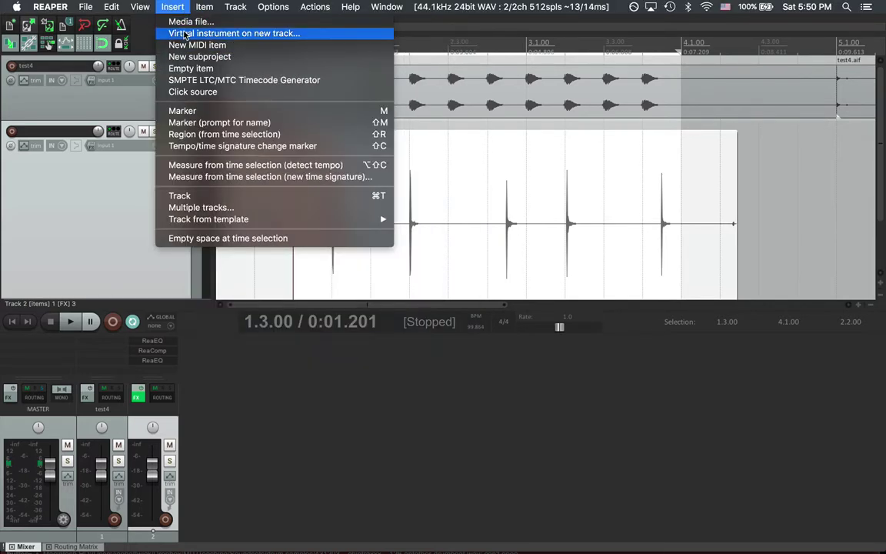
{"action": "left_click", "coordinate": [184, 35]}
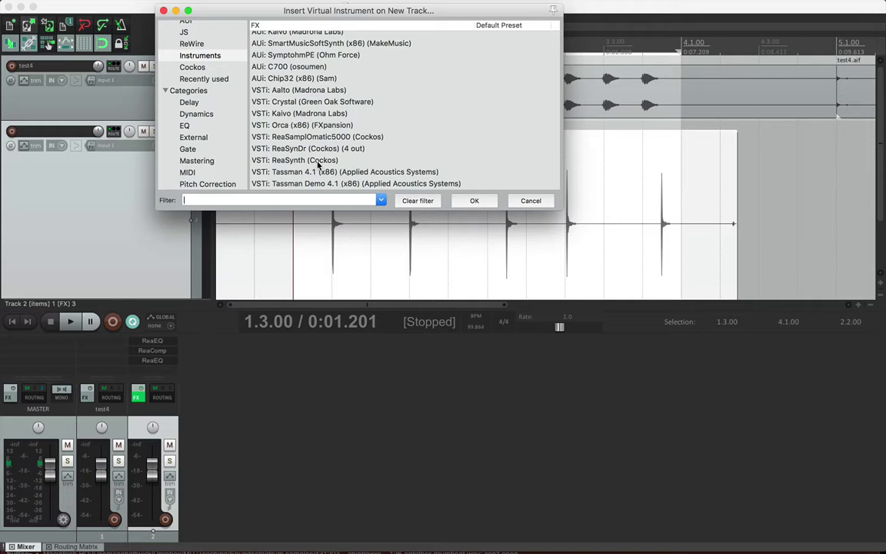
{"action": "left_click", "coordinate": [293, 162]}
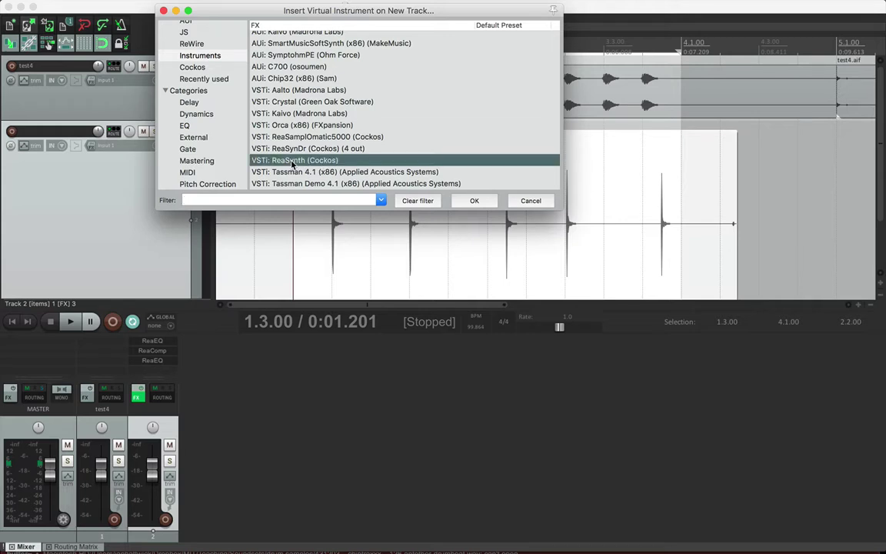
{"action": "left_click", "coordinate": [466, 200]}
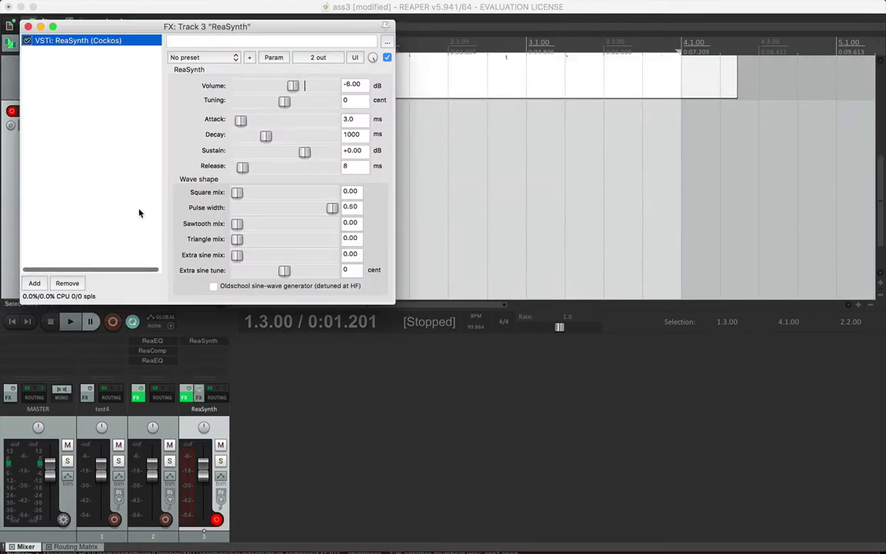
{"action": "left_click_drag", "start_coordinate": [97, 26], "coordinate": [503, 13]}
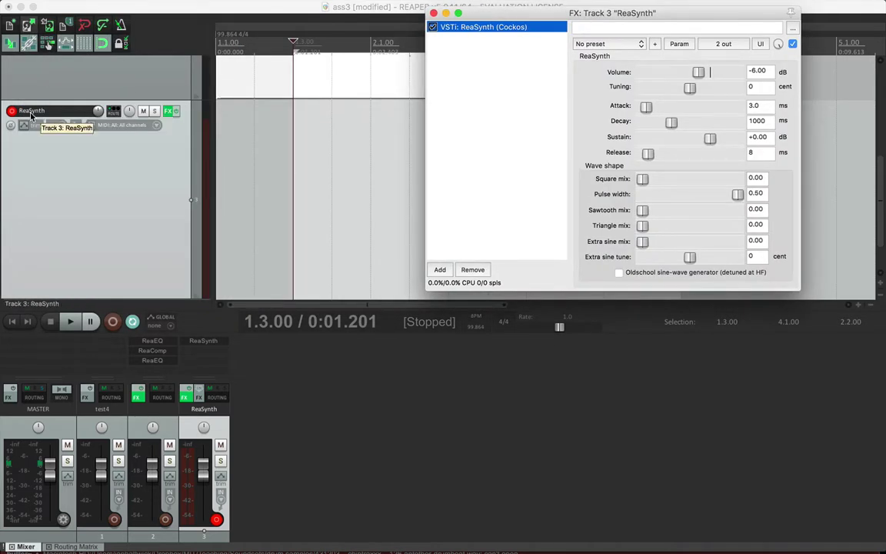
{"action": "left_click_drag", "start_coordinate": [581, 17], "coordinate": [523, 17]}
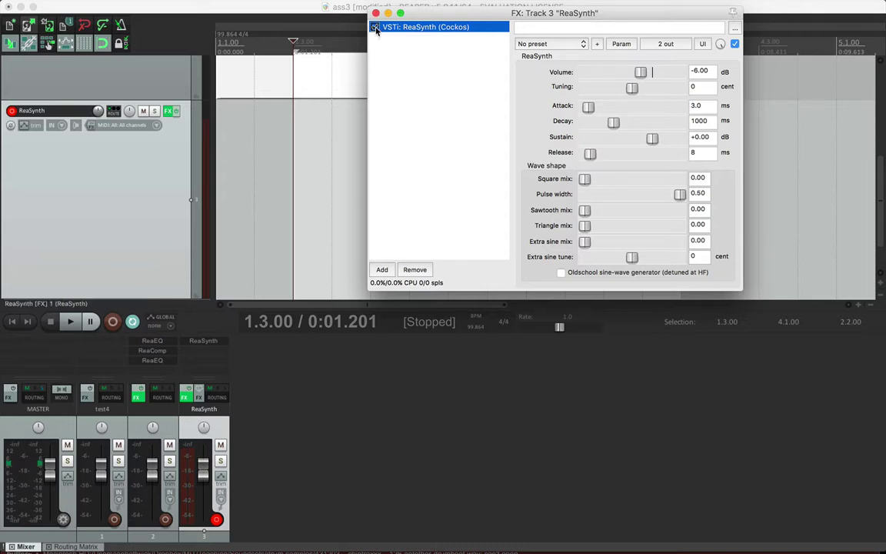
{"action": "left_click", "coordinate": [383, 270]}
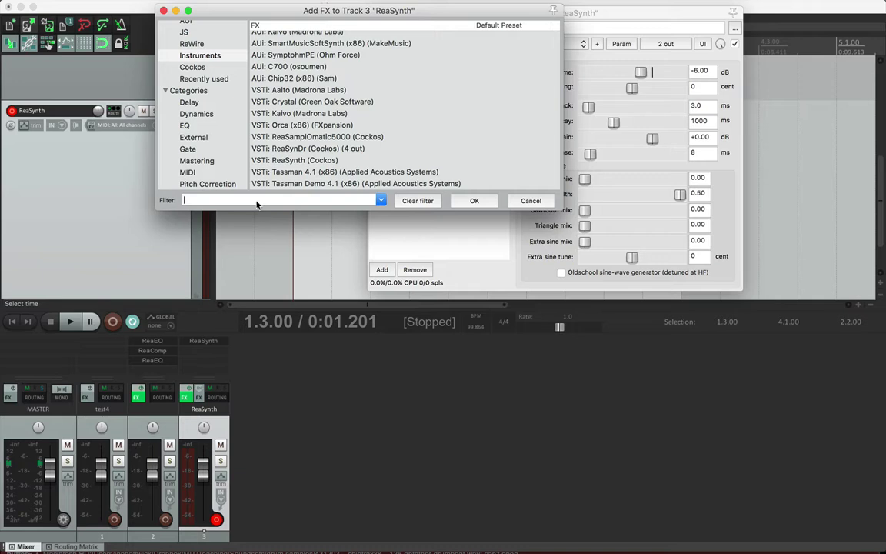
{"action": "type", "text": "eq"}
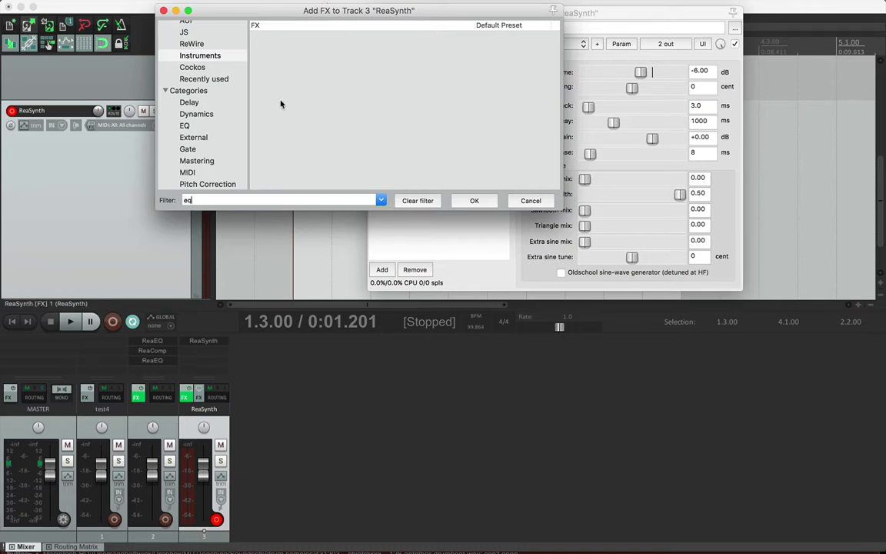
{"action": "left_click", "coordinate": [208, 93]}
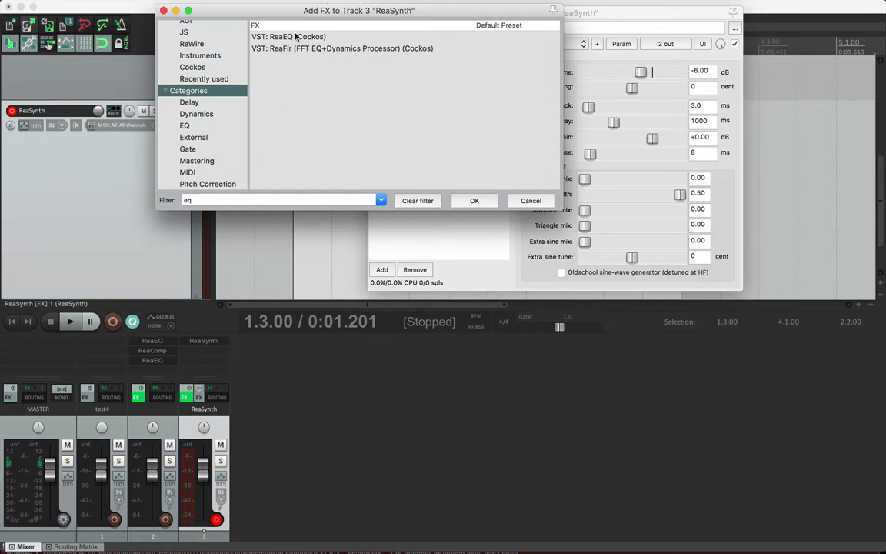
{"action": "left_click", "coordinate": [530, 199]}
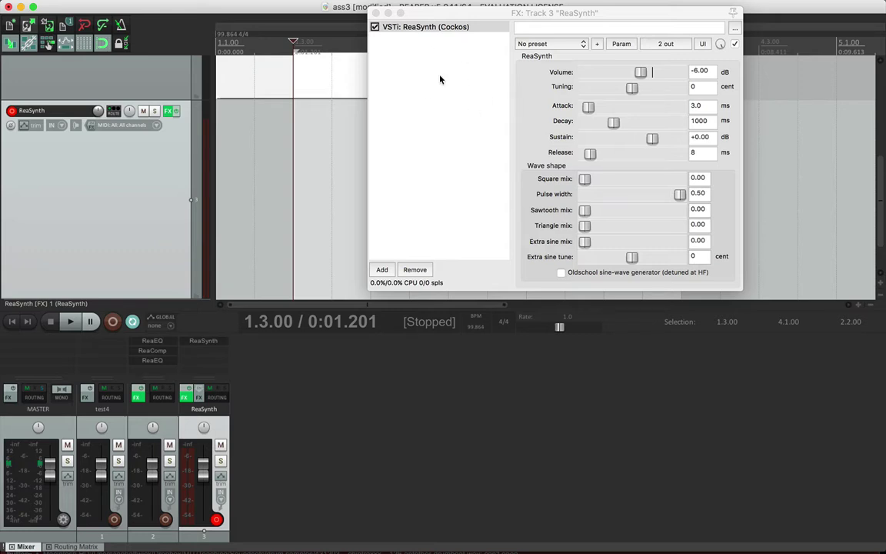
Close the ReaSynth effect window and insert a new MIDI item on that track, shifted to start at 2.1.00
{"action": "left_click", "coordinate": [375, 14]}
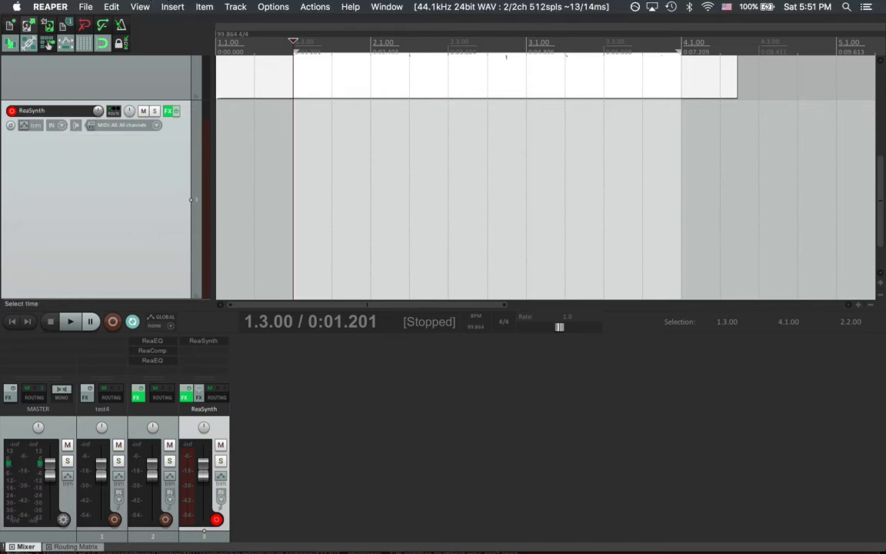
{"action": "left_click", "coordinate": [171, 7]}
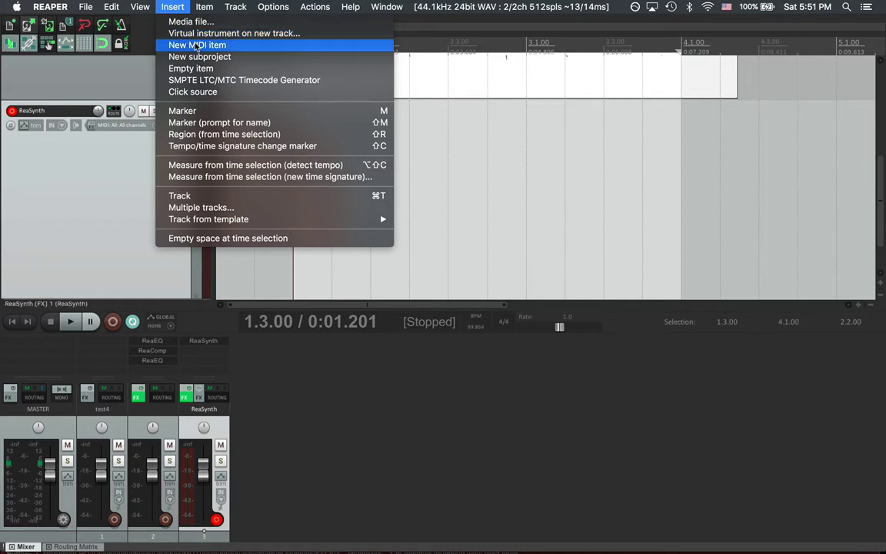
{"action": "left_click", "coordinate": [215, 44]}
{"action": "left_click_drag", "start_coordinate": [314, 205], "coordinate": [459, 201]}
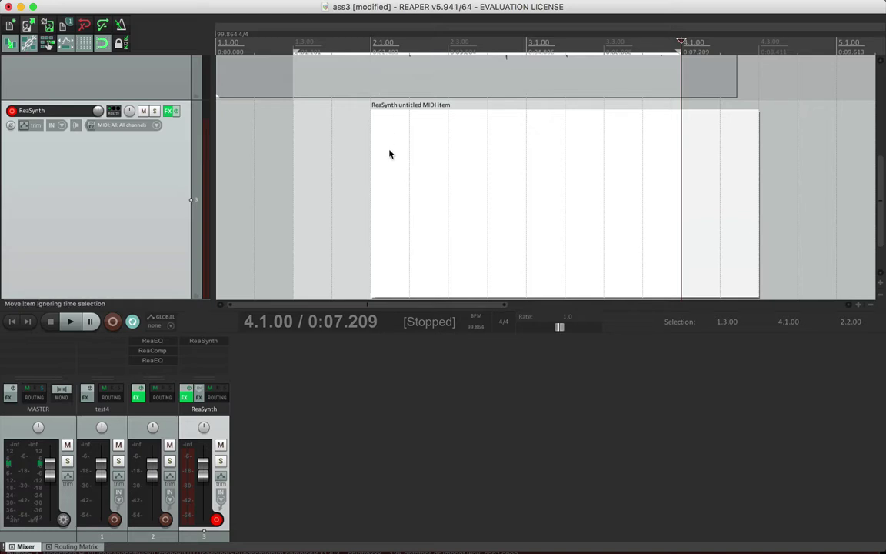
Open the MIDI item for editing and place three C2 notes starting at 2.1, 2.3.50 and 3.1, the last one longer
{"action": "double_click", "coordinate": [414, 208]}
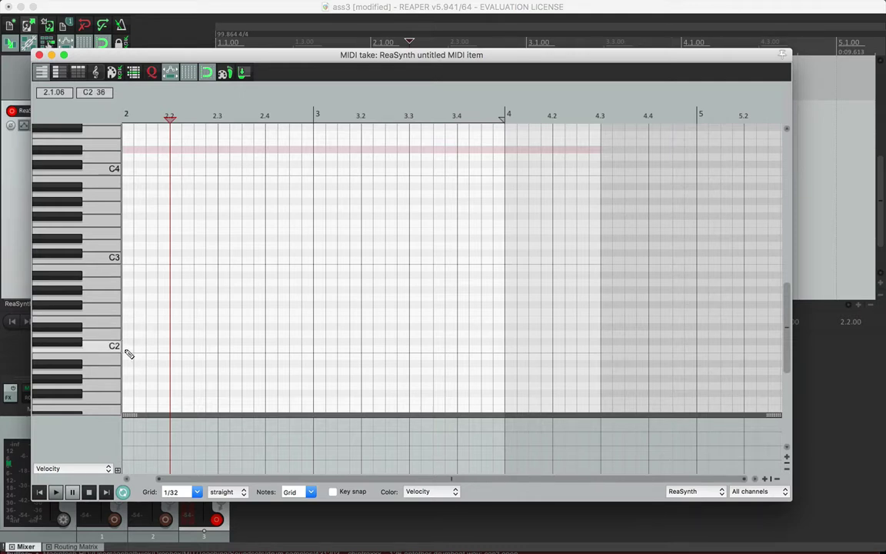
{"action": "left_click_drag", "start_coordinate": [129, 352], "coordinate": [150, 354]}
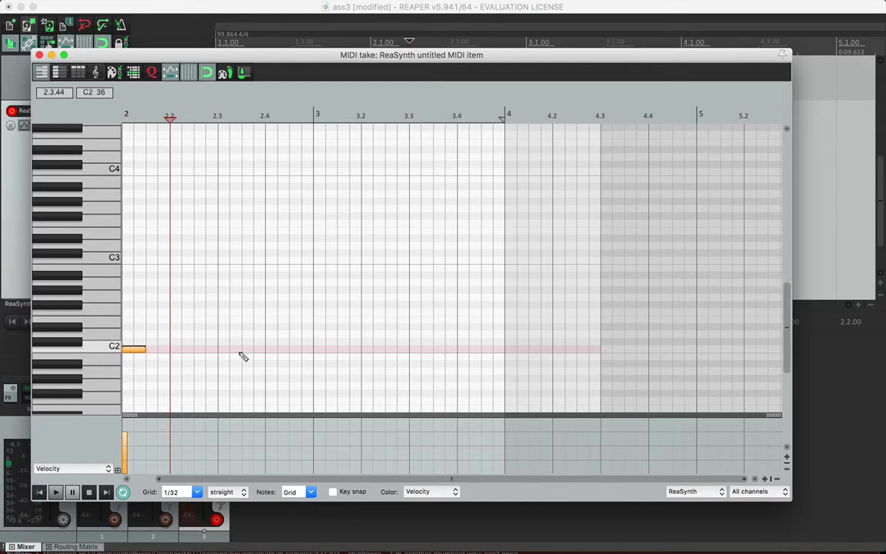
{"action": "left_click_drag", "start_coordinate": [244, 351], "coordinate": [368, 356]}
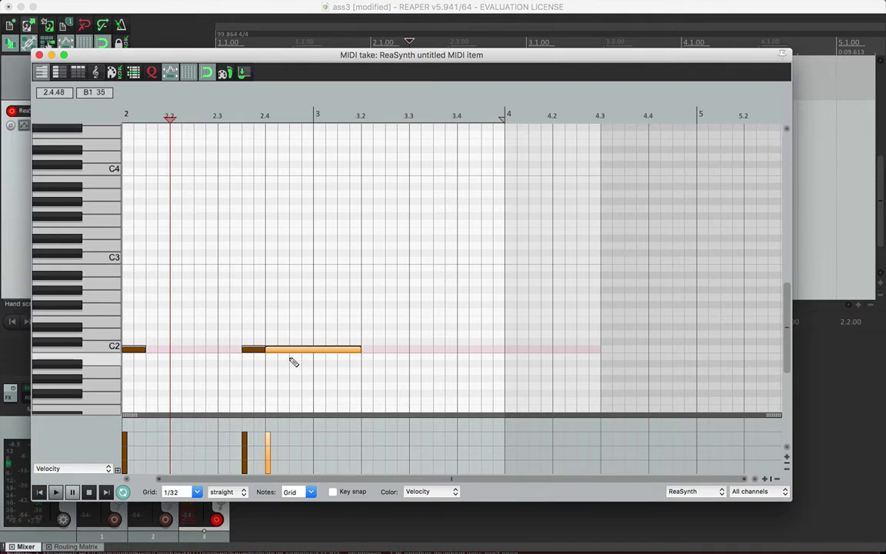
{"action": "left_click_drag", "start_coordinate": [299, 352], "coordinate": [347, 352]}
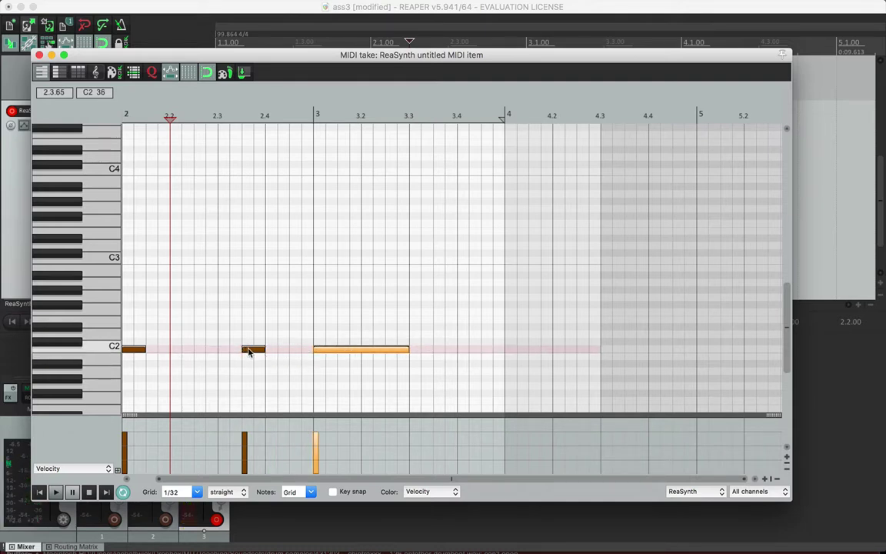
Move the middle note to G1 at 2.4.50, extend the first note to 2.2 and shorten the last to end at 3.2.50
{"action": "left_click_drag", "start_coordinate": [248, 352], "coordinate": [296, 389]}
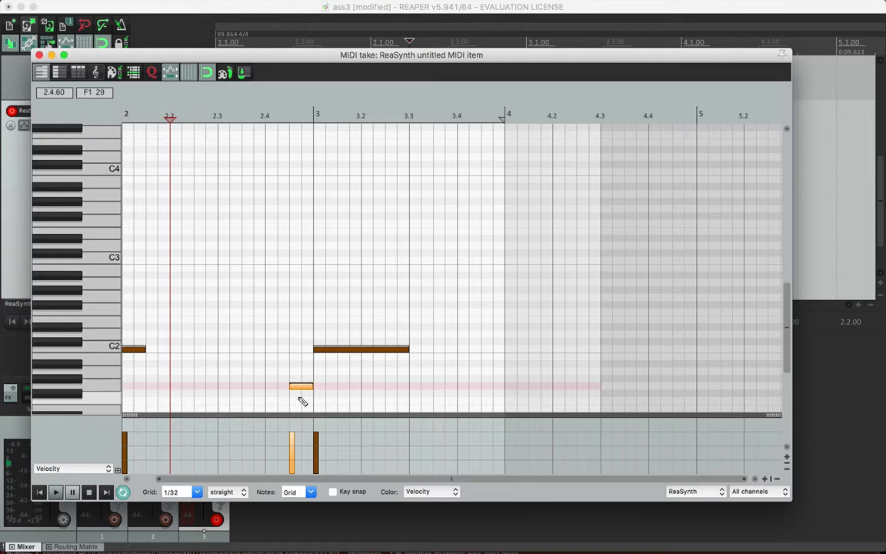
{"action": "left_click", "coordinate": [298, 388]}
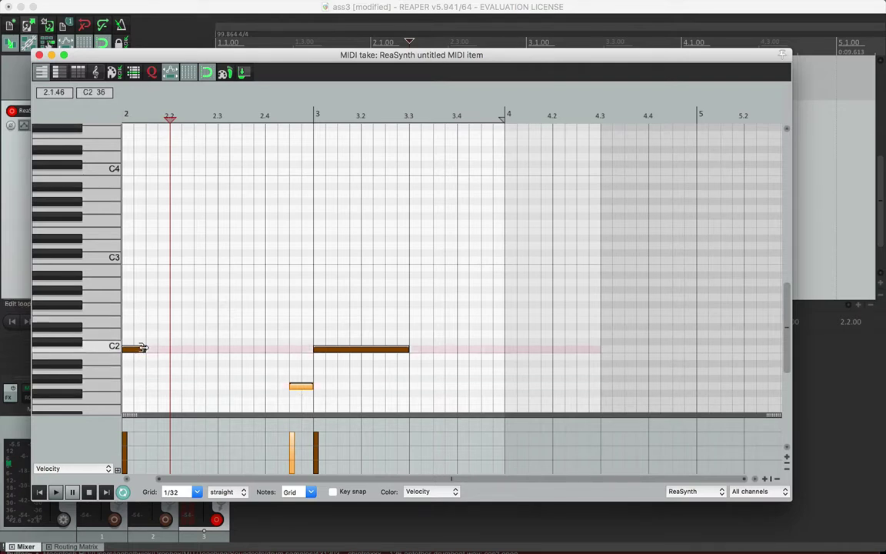
{"action": "left_click_drag", "start_coordinate": [145, 349], "coordinate": [170, 349]}
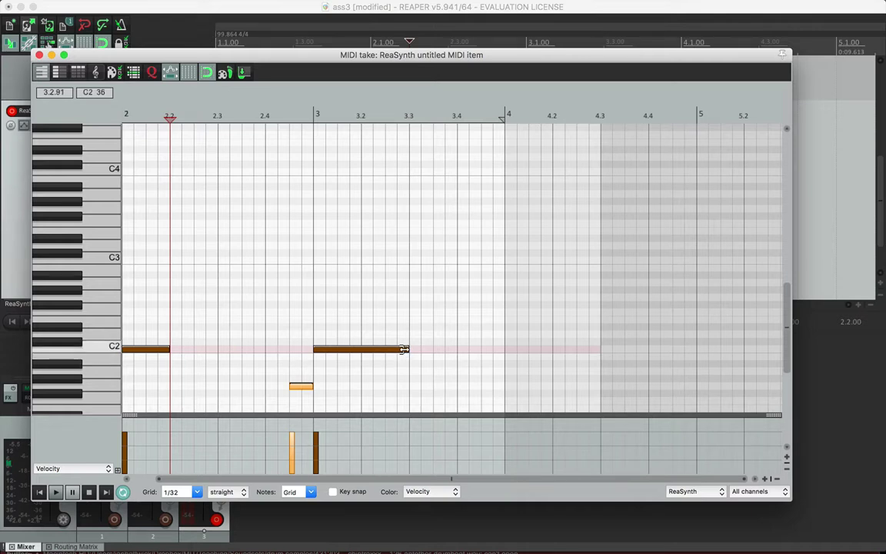
{"action": "mouse_move", "coordinate": [406, 350]}
{"action": "left_mouse_down"}
{"action": "mouse_move", "coordinate": [368, 360]}
{"action": "mouse_move", "coordinate": [377, 358]}
{"action": "mouse_move", "coordinate": [368, 348]}
{"action": "mouse_move", "coordinate": [385, 350]}
{"action": "left_mouse_up"}
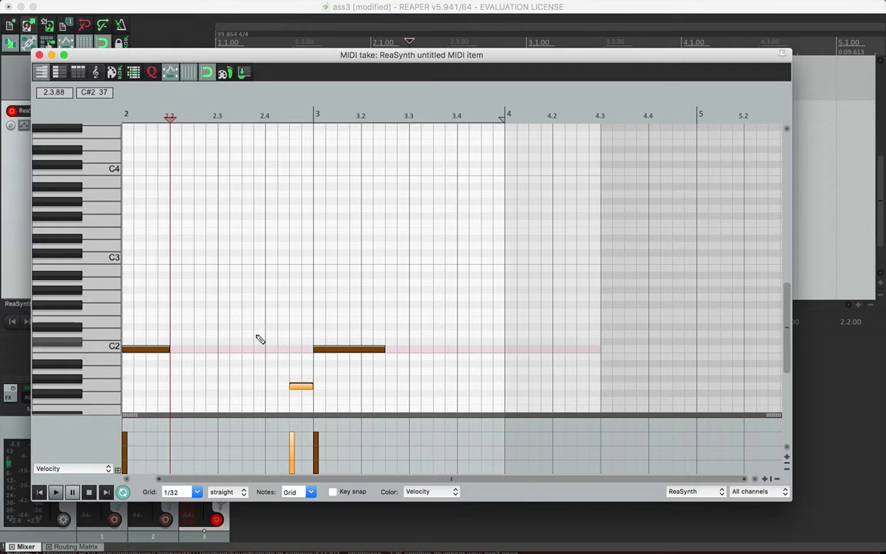
Return the edit cursor to 2.1.00 and play the MIDI bass notes together with the other tracks to judge the pattern
{"action": "key", "text": "space"}
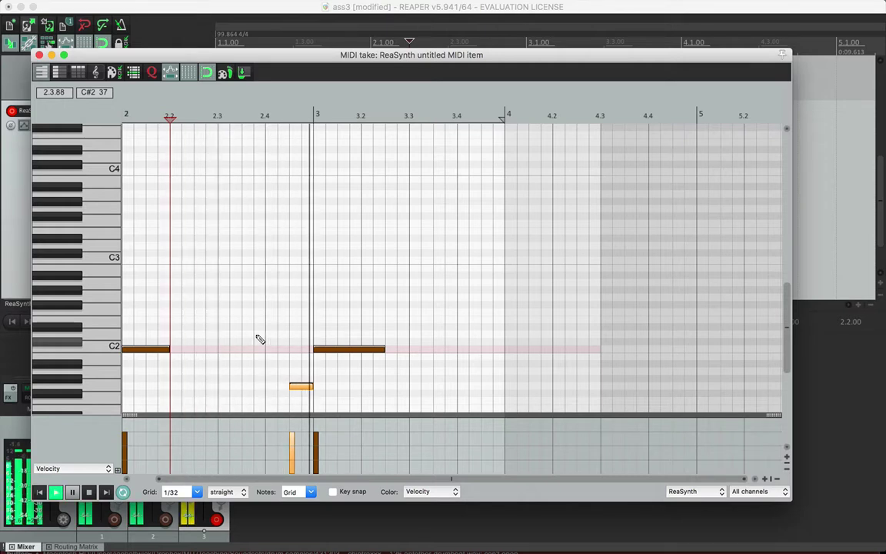
{"action": "key", "text": "space"}
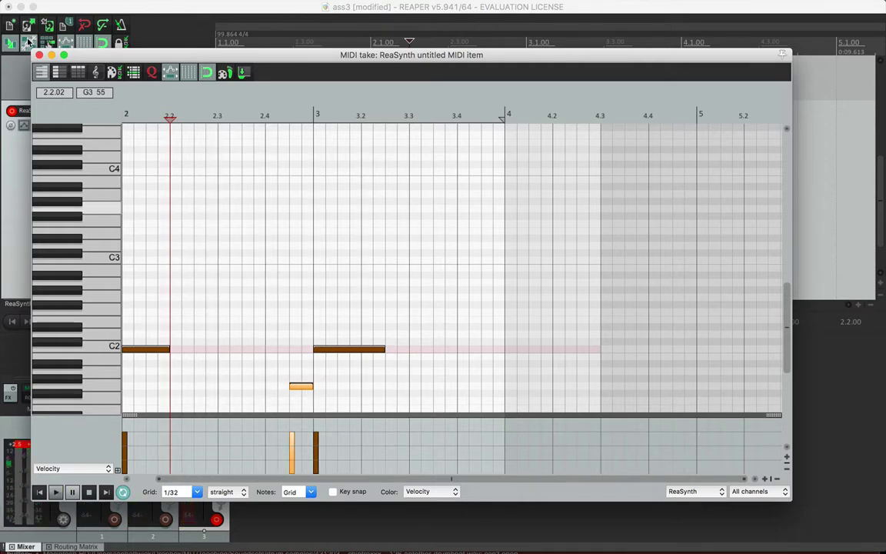
{"action": "left_click", "coordinate": [39, 493]}
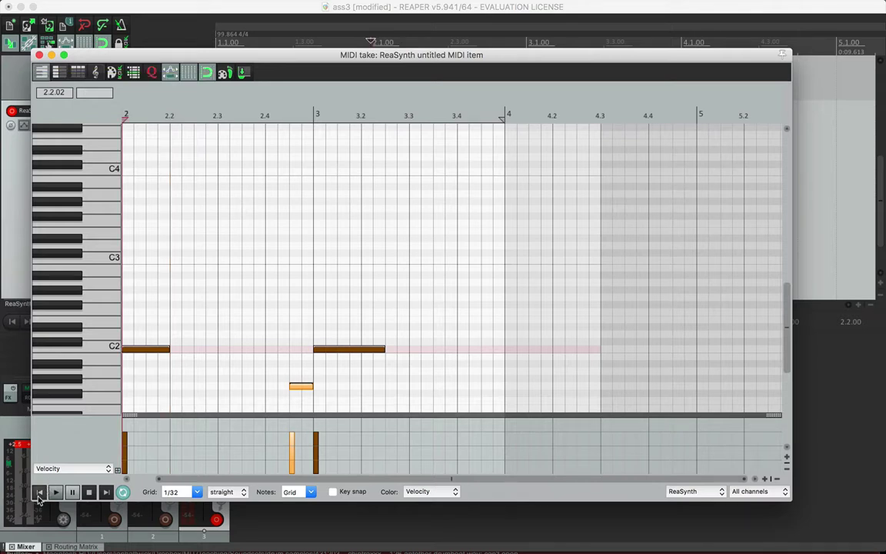
{"action": "key", "text": "space"}
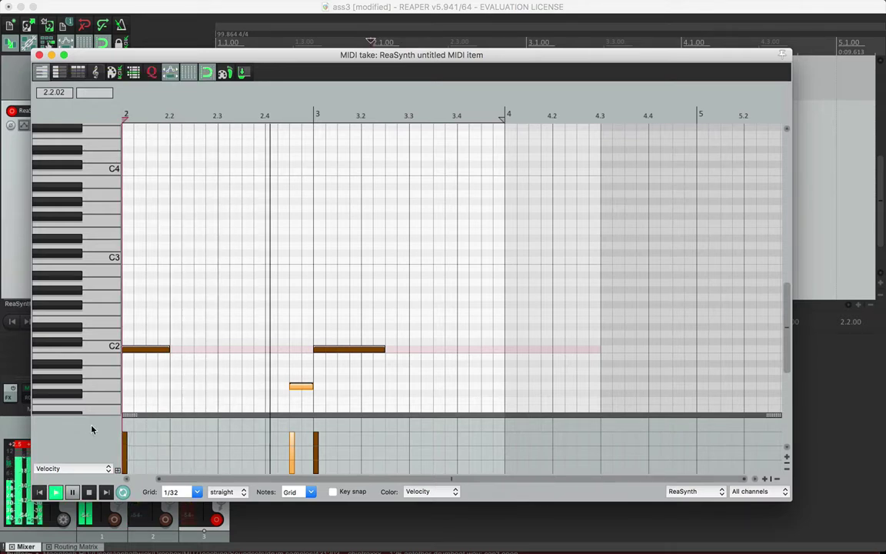
{"action": "key", "text": "space"}
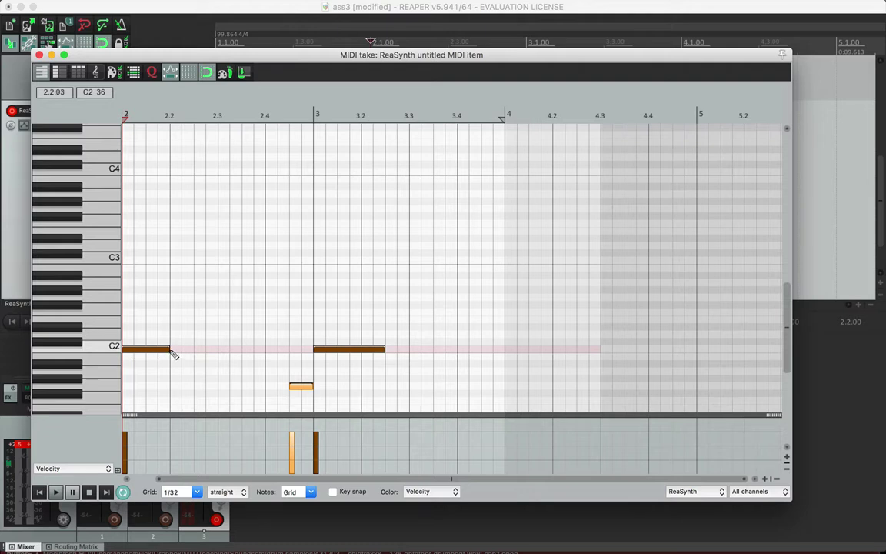
{"action": "key", "text": "space"}
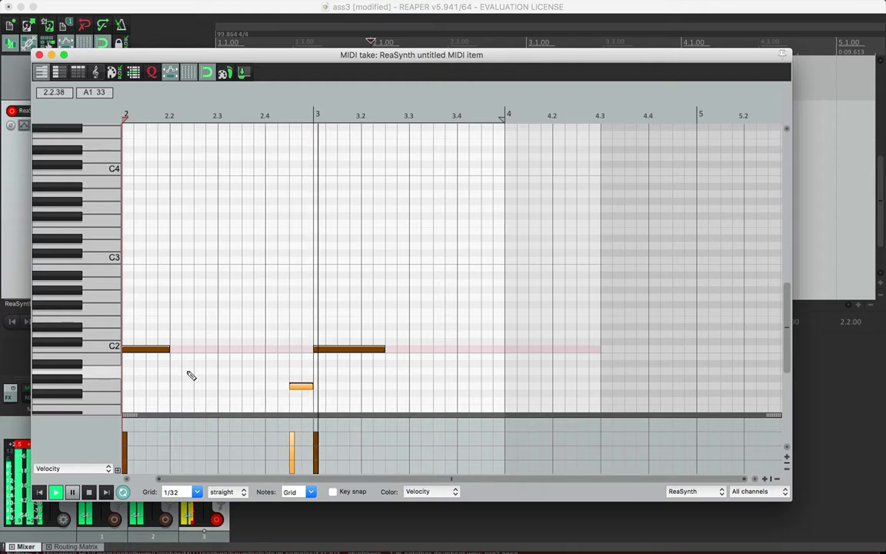
{"action": "key", "text": "space"}
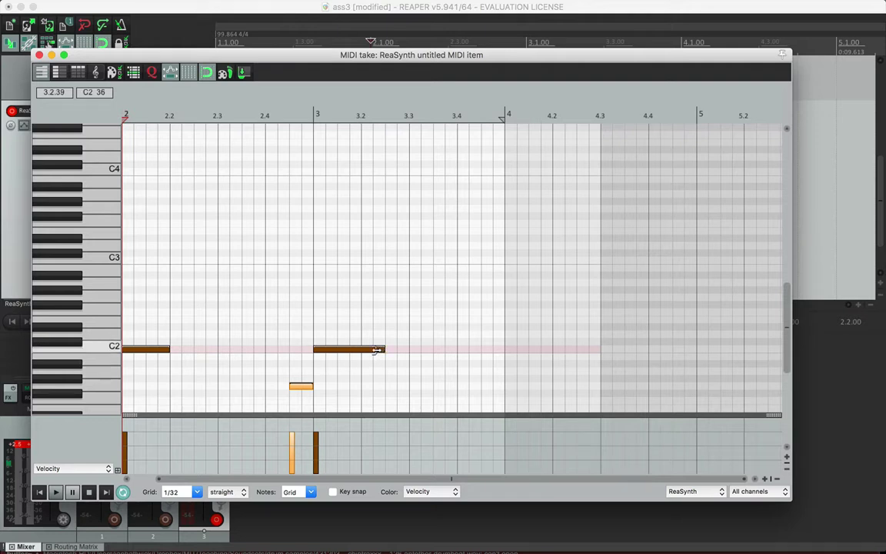
Close the MIDI editor and set the ReaSynth effect's release to about 733 ms, sustain to -16.07 dB and decay to 143 ms
{"action": "left_click", "coordinate": [40, 55]}
{"action": "left_click", "coordinate": [168, 113]}
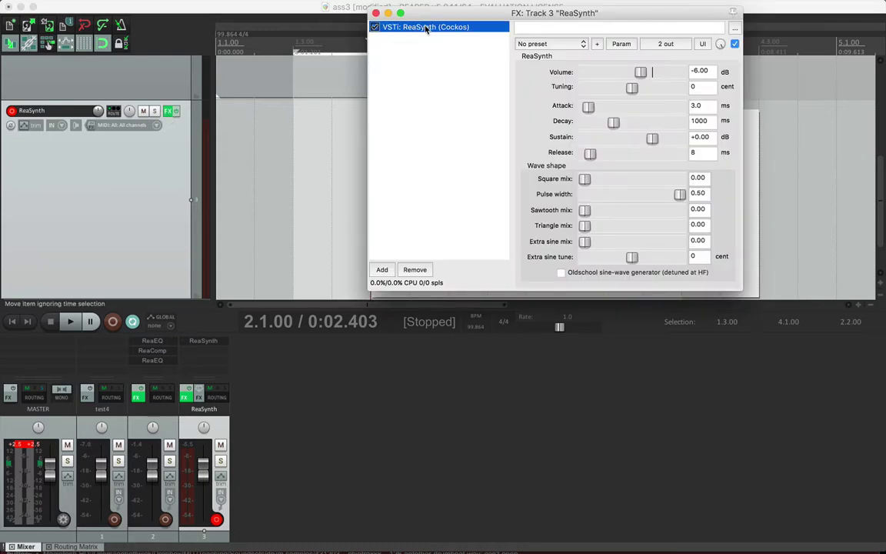
{"action": "left_click_drag", "start_coordinate": [445, 14], "coordinate": [212, 17]}
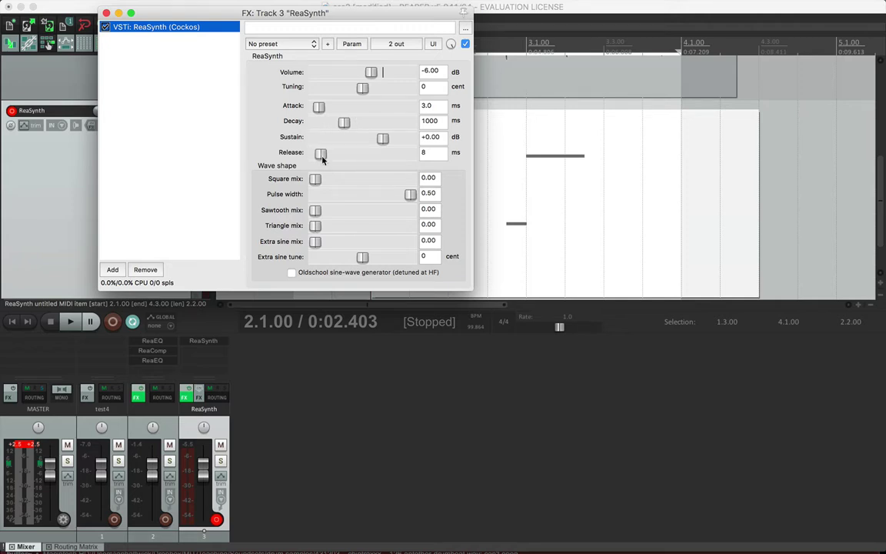
{"action": "left_click_drag", "start_coordinate": [321, 155], "coordinate": [355, 157]}
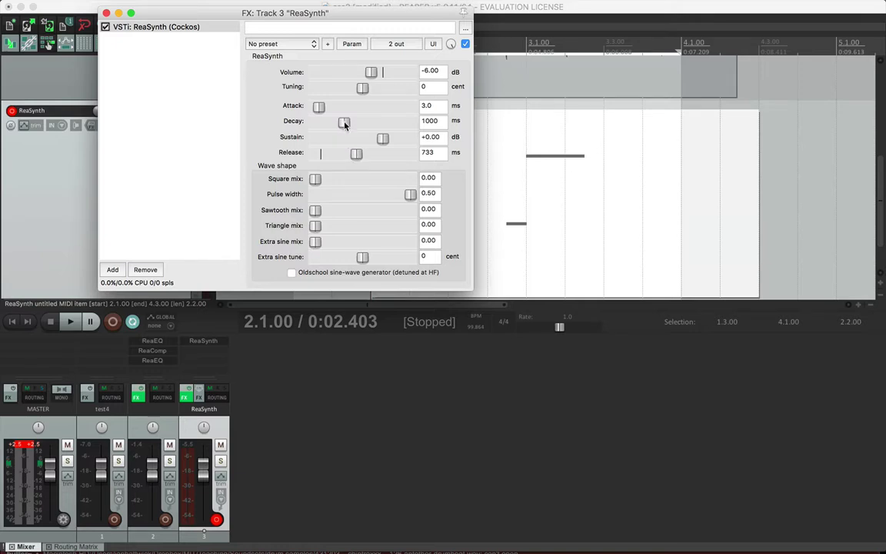
{"action": "left_click_drag", "start_coordinate": [382, 138], "coordinate": [329, 126]}
Audition the bass with the new envelope and lengthen ReaSynth's release to about 1161 ms, listening again
{"action": "key", "text": "space"}
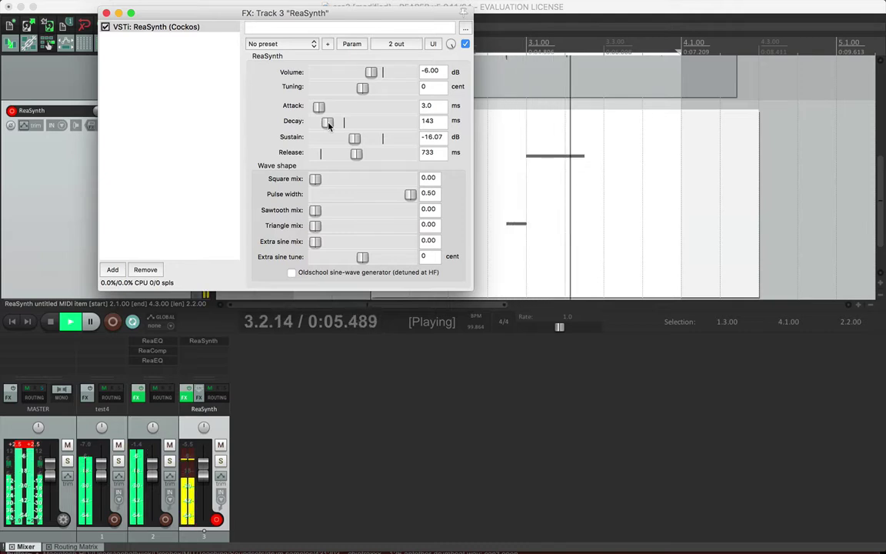
{"action": "key", "text": "space"}
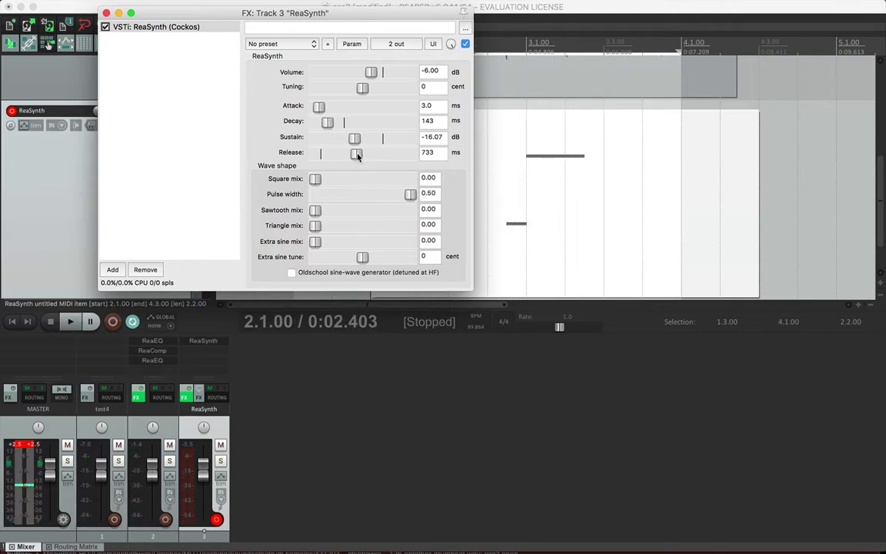
{"action": "left_click_drag", "start_coordinate": [356, 153], "coordinate": [367, 156]}
{"action": "key", "text": "space"}
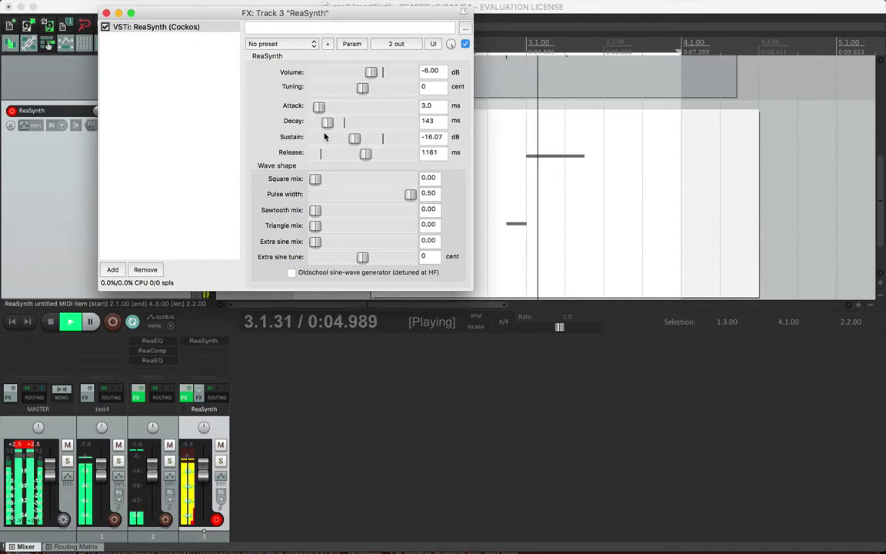
{"action": "key", "text": "space"}
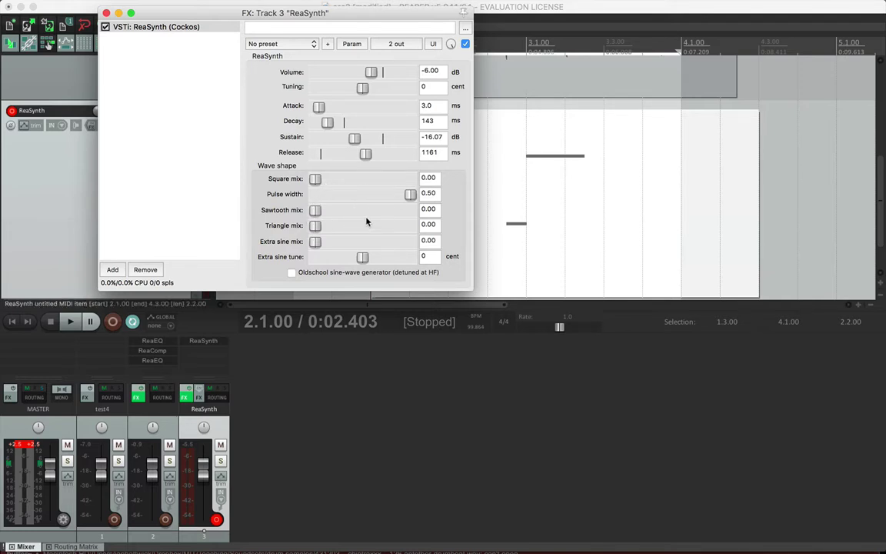
Try a sawtooth mix of 0.32 and a square mix of 0.50 in ReaSynth during playback, resetting both to 0.00
{"action": "key", "text": "space"}
{"action": "left_click_drag", "start_coordinate": [315, 211], "coordinate": [345, 211]}
{"action": "left_click_drag", "start_coordinate": [316, 179], "coordinate": [362, 181]}
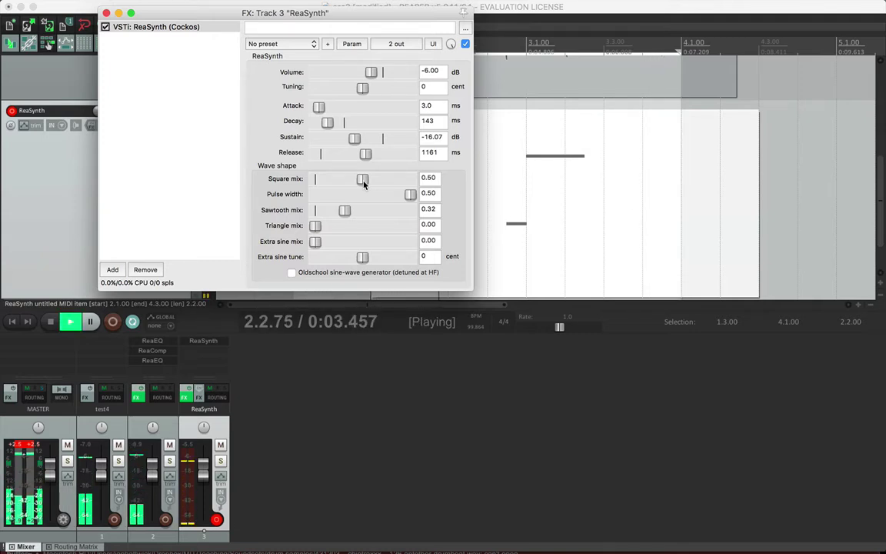
{"action": "key", "text": "space"}
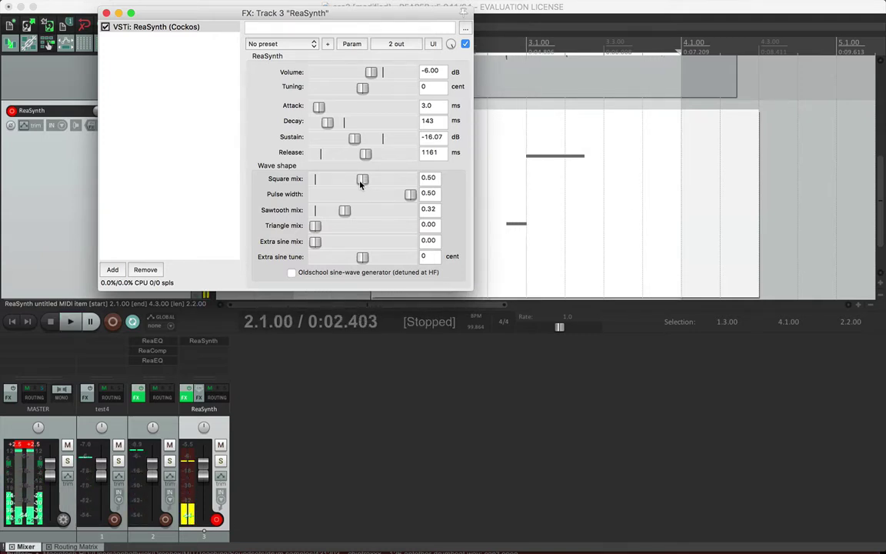
{"action": "double_click", "coordinate": [362, 179]}
{"action": "double_click", "coordinate": [307, 214]}
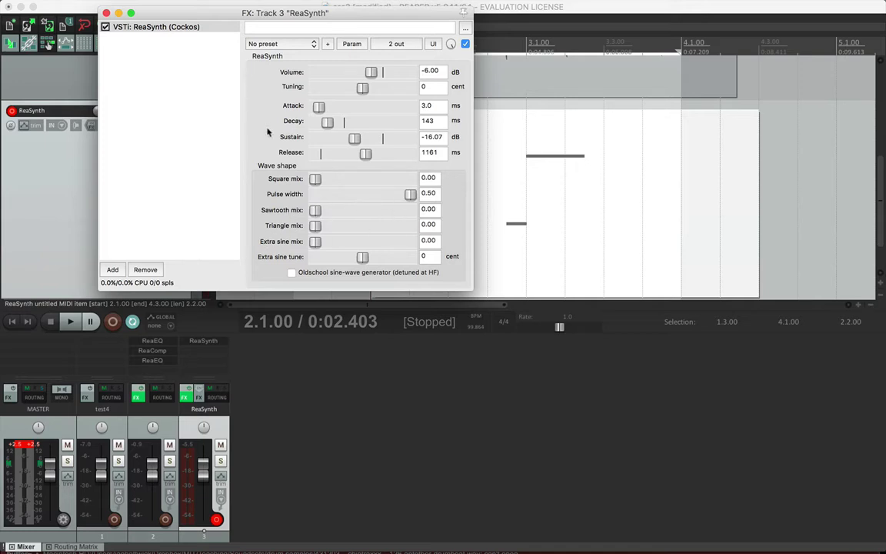
Close the ReaSynth window, clear the master peak indicator and play the mix to check for clipping
{"action": "left_click", "coordinate": [106, 13]}
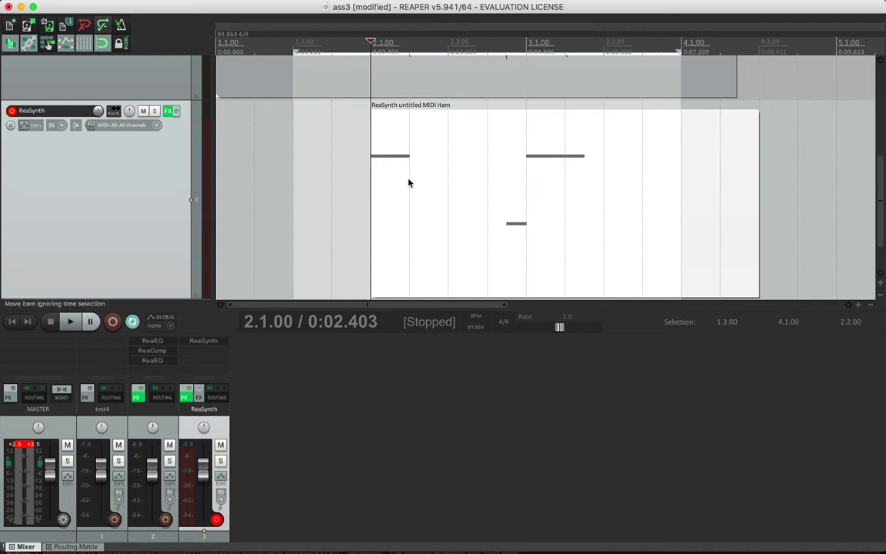
{"action": "left_click", "coordinate": [25, 446]}
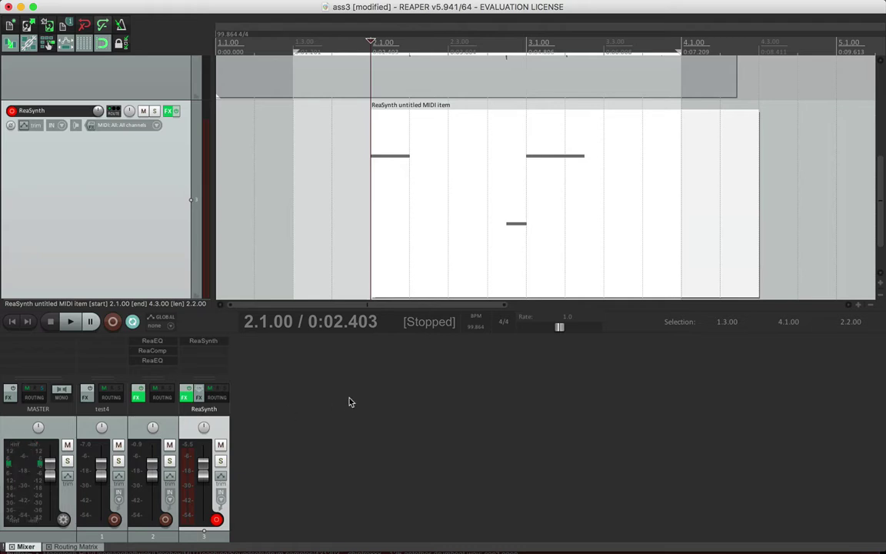
{"action": "key", "text": "space"}
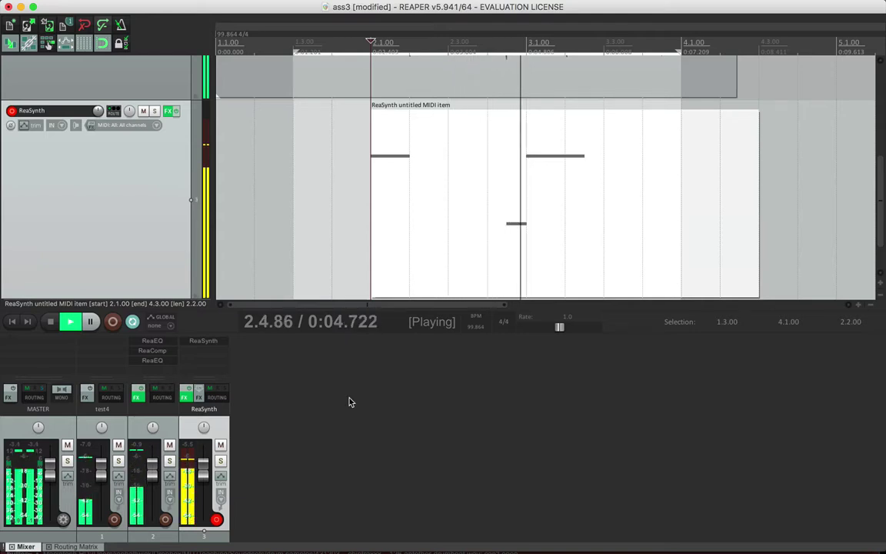
{"action": "key", "text": "space"}
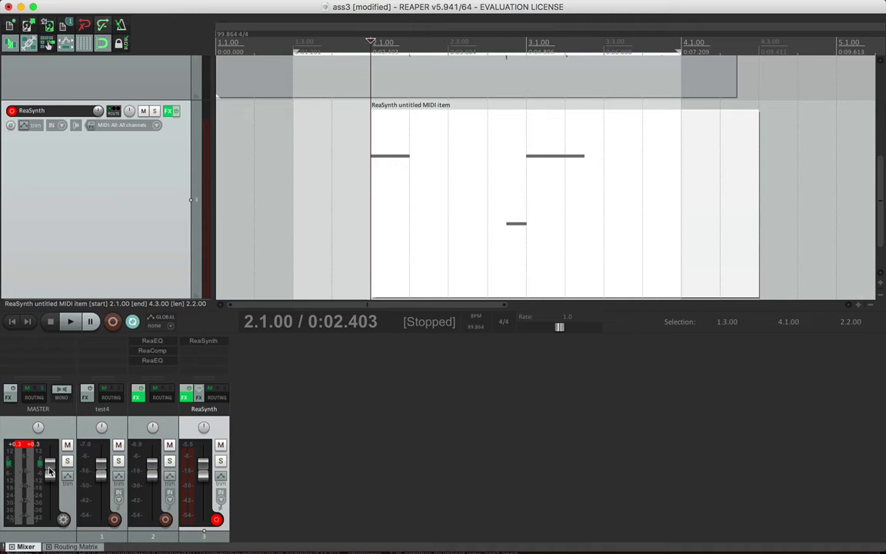
Lower the volume of the test4 track to exactly -6 dB
{"action": "mouse_move", "coordinate": [48, 472]}
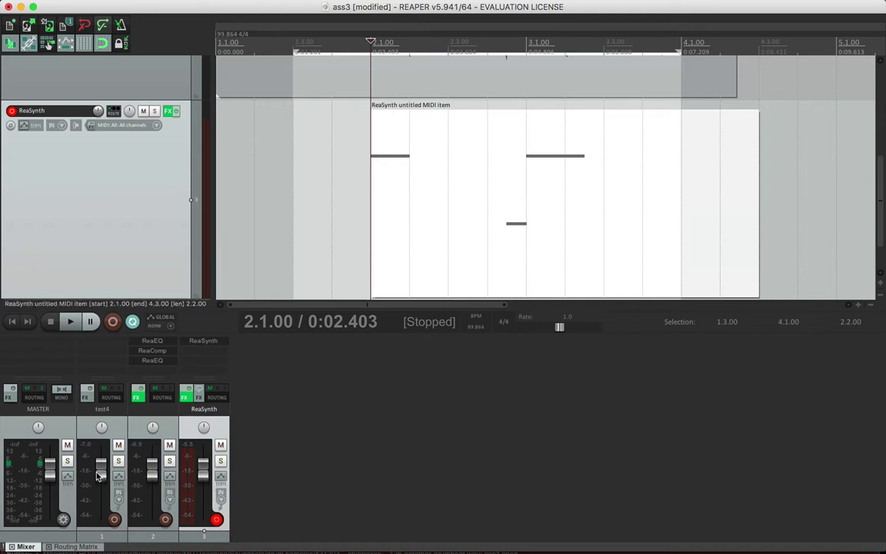
{"action": "mouse_move", "coordinate": [102, 475]}
{"action": "left_mouse_down"}
{"action": "mouse_move", "coordinate": [101, 462]}
{"action": "mouse_move", "coordinate": [102, 487]}
{"action": "mouse_move", "coordinate": [102, 431]}
{"action": "mouse_move", "coordinate": [101, 498]}
{"action": "mouse_move", "coordinate": [106, 483]}
{"action": "left_mouse_up"}
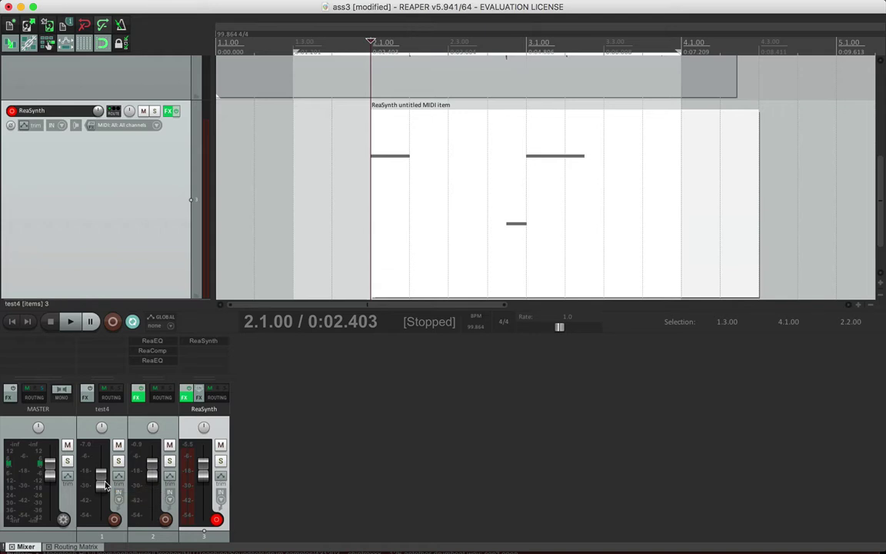
{"action": "right_click", "coordinate": [106, 484]}
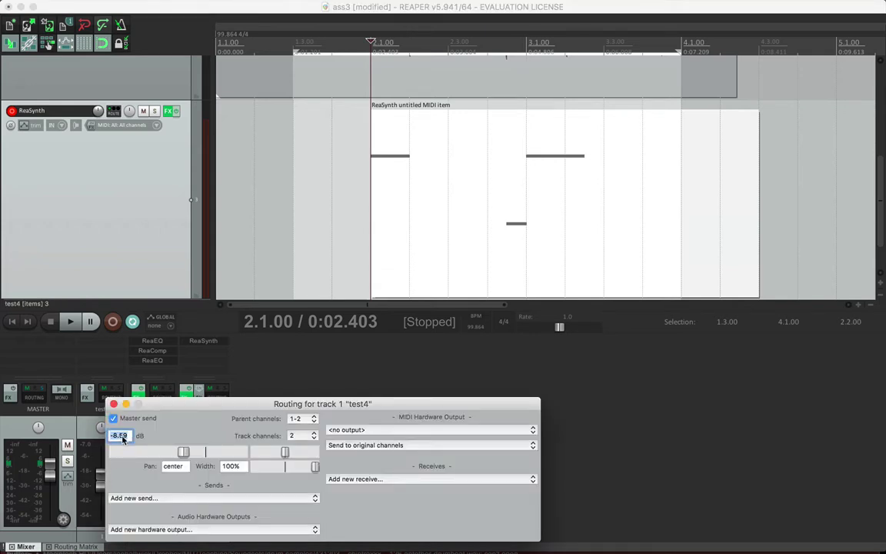
{"action": "type", "text": "-6"}
{"action": "key", "text": "Return"}
{"action": "left_click", "coordinate": [114, 404]}
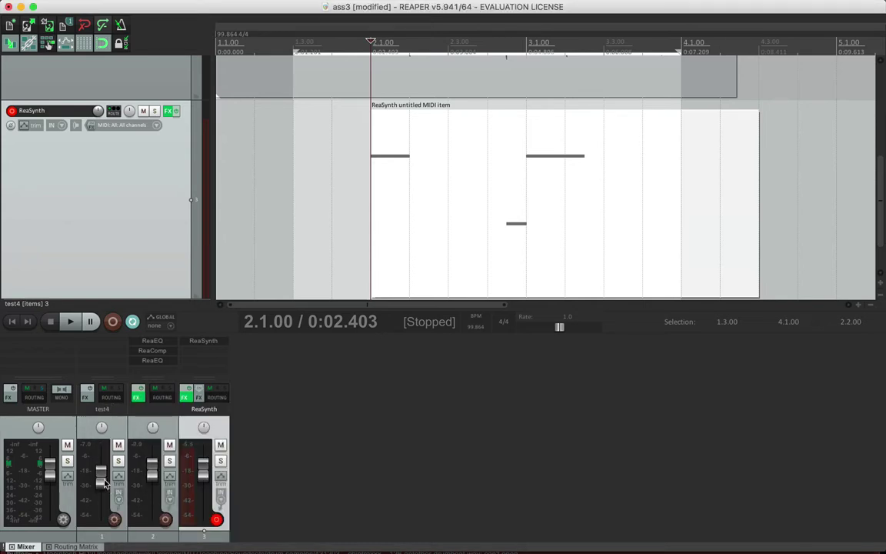
Set the volumes of track 2 and the ReaSynth track to -6 dB each and play the mix to check the master level
{"action": "left_click", "coordinate": [157, 473]}
{"action": "type", "text": "-6"}
{"action": "key", "text": "Return"}
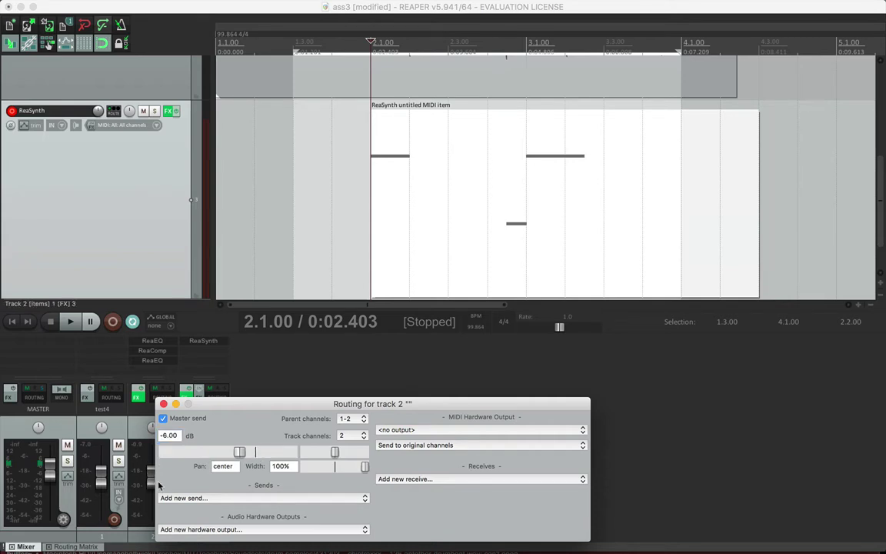
{"action": "left_click", "coordinate": [163, 406]}
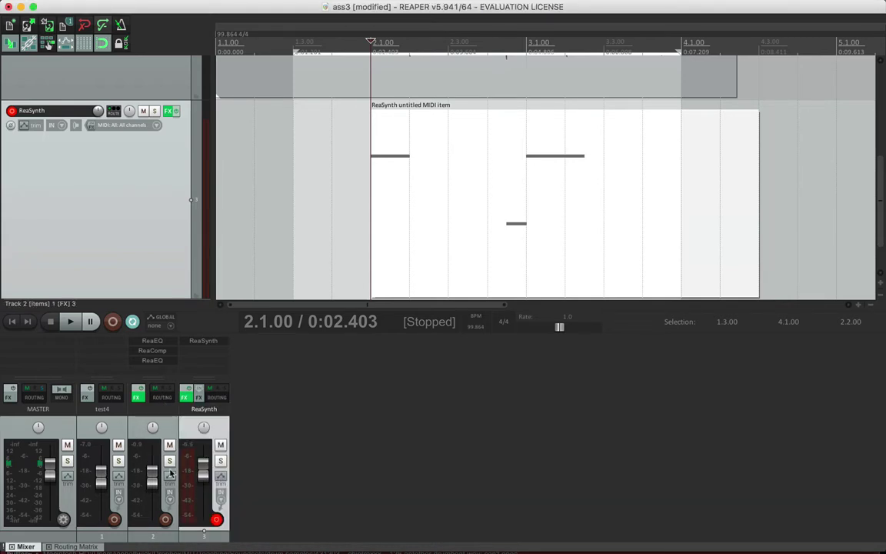
{"action": "left_click", "coordinate": [202, 473]}
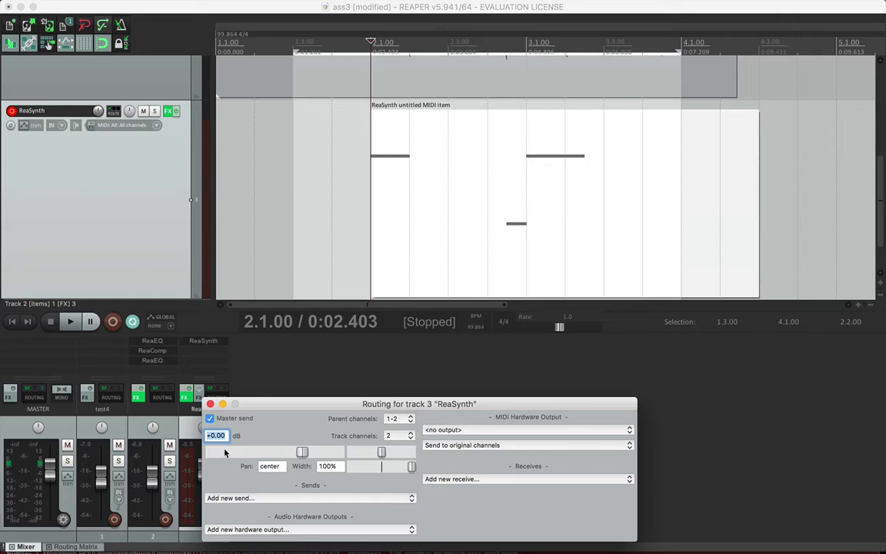
{"action": "type", "text": "-6"}
{"action": "key", "text": "Return"}
{"action": "left_click", "coordinate": [210, 403]}
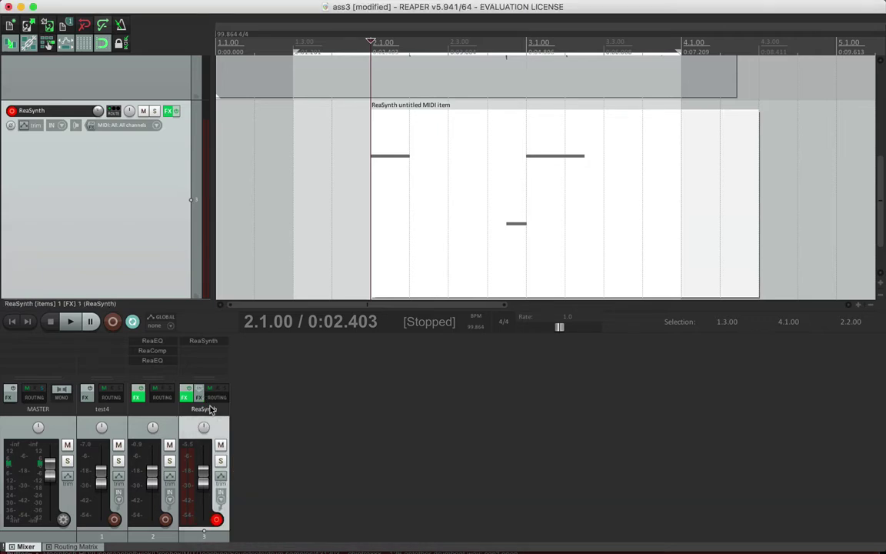
{"action": "key", "text": "space"}
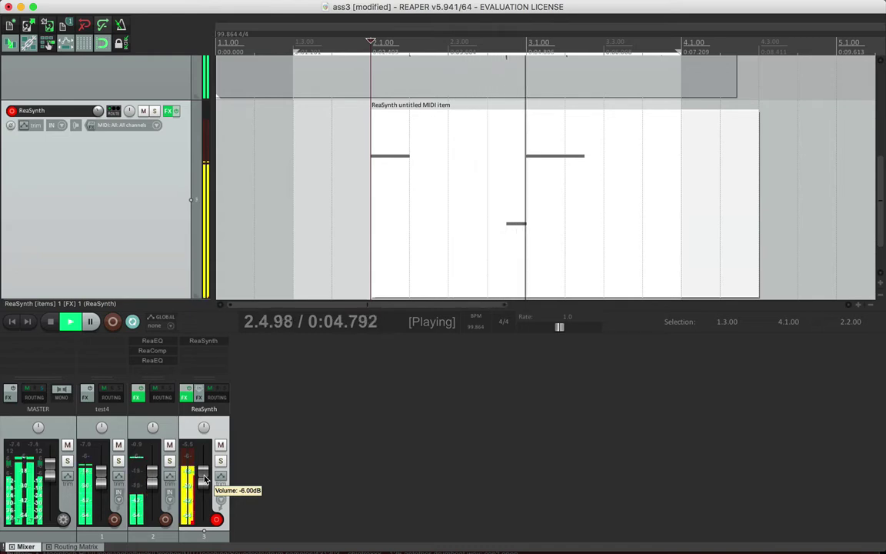
{"action": "key", "text": "space"}
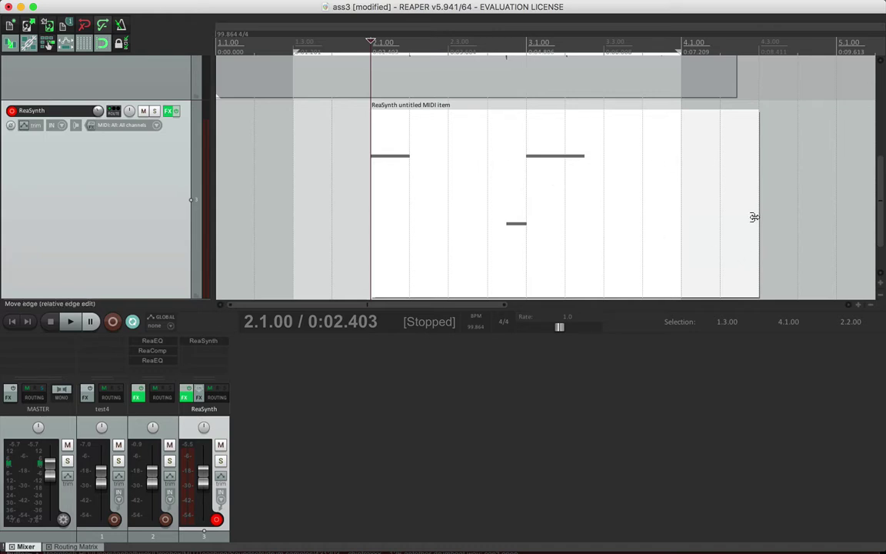
Trim the end of the ReaSynth MIDI item to 4.1.00 and move the edit cursor back to 1.3.00
{"action": "left_click_drag", "start_coordinate": [755, 216], "coordinate": [682, 214]}
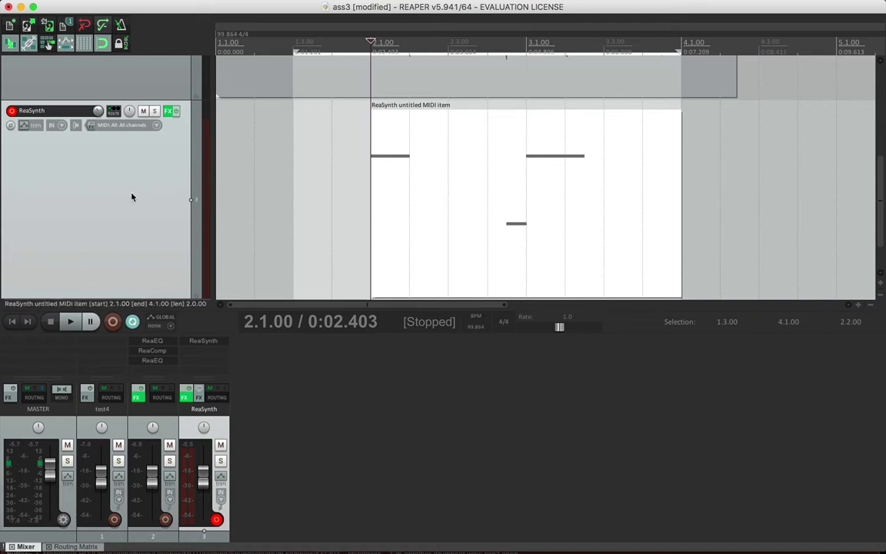
{"action": "scroll", "coordinate": [131, 198], "scroll_direction": "down", "scroll_amount": 8}
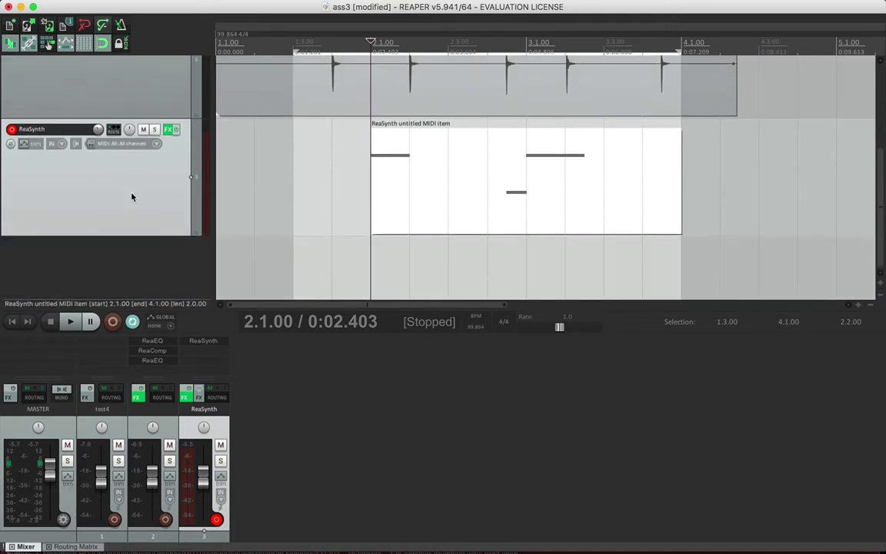
{"action": "scroll", "coordinate": [132, 197], "scroll_direction": "up", "scroll_amount": 5}
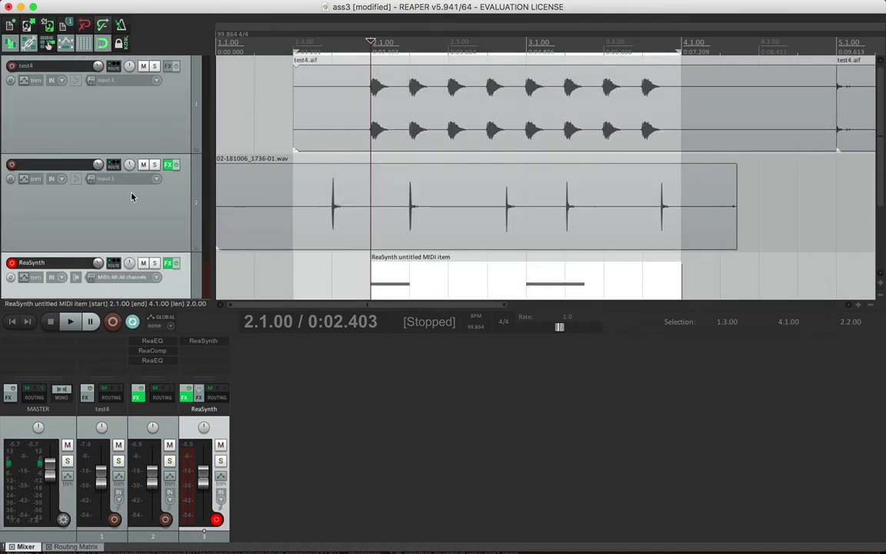
{"action": "scroll", "coordinate": [131, 198], "scroll_direction": "down", "scroll_amount": 5}
{"action": "key", "text": "Left"}
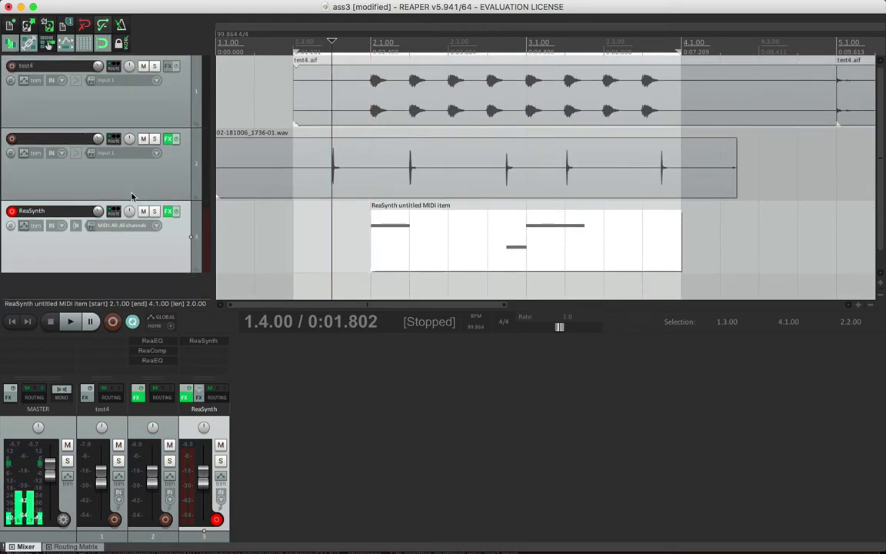
{"action": "key", "text": "Left"}
{"action": "left_click", "coordinate": [278, 222]}
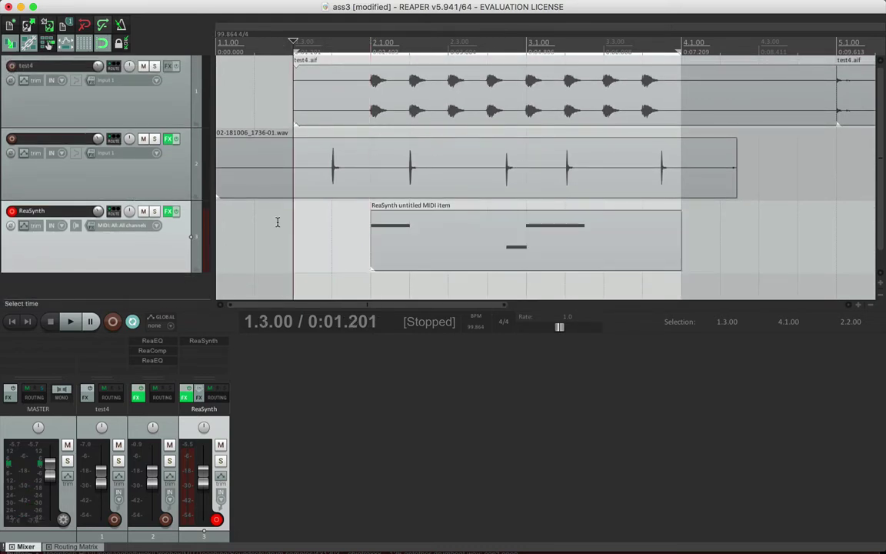
Try looping the ReaSynth MIDI item out to 9.1.00, inspect its repeat points in the MIDI editor and restore its end to 4.1.00
{"action": "scroll", "coordinate": [306, 174], "scroll_direction": "down", "scroll_amount": 3}
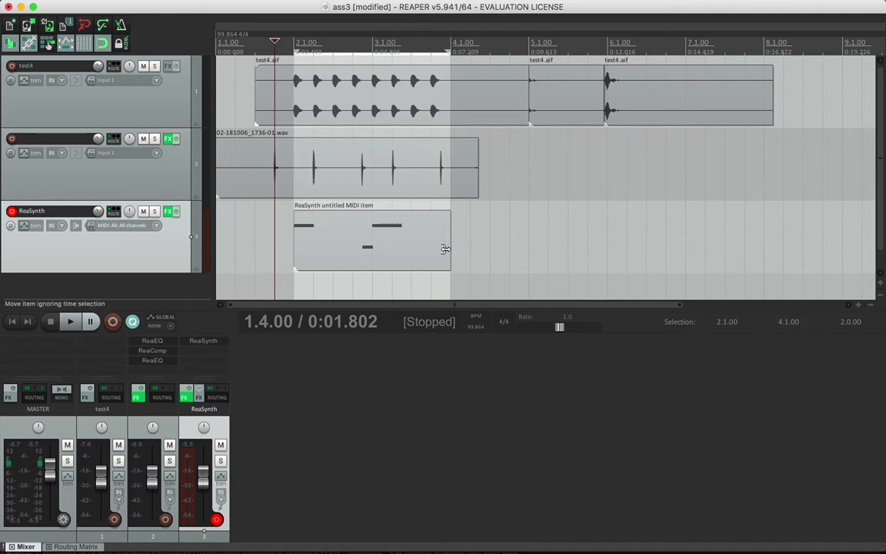
{"action": "left_click_drag", "start_coordinate": [446, 246], "coordinate": [615, 215]}
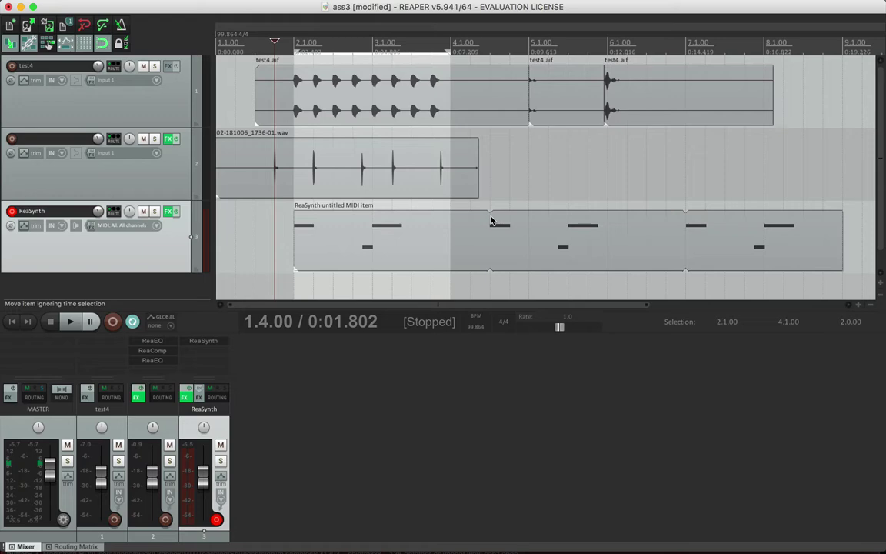
{"action": "double_click", "coordinate": [348, 239]}
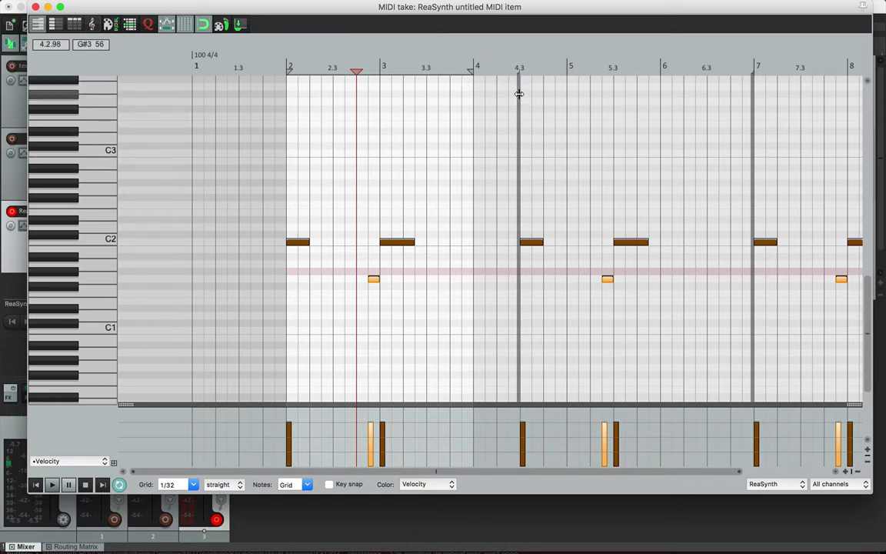
{"action": "key", "text": "Escape"}
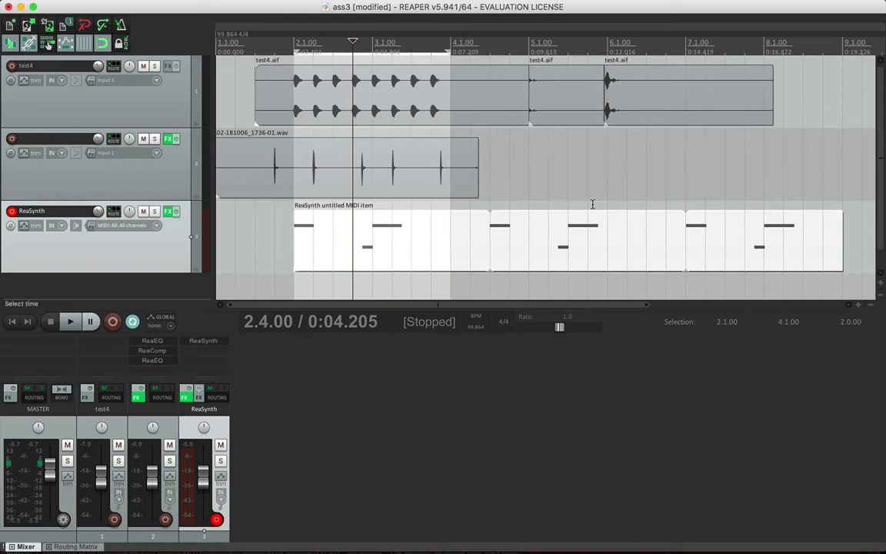
{"action": "left_click_drag", "start_coordinate": [840, 242], "coordinate": [451, 241]}
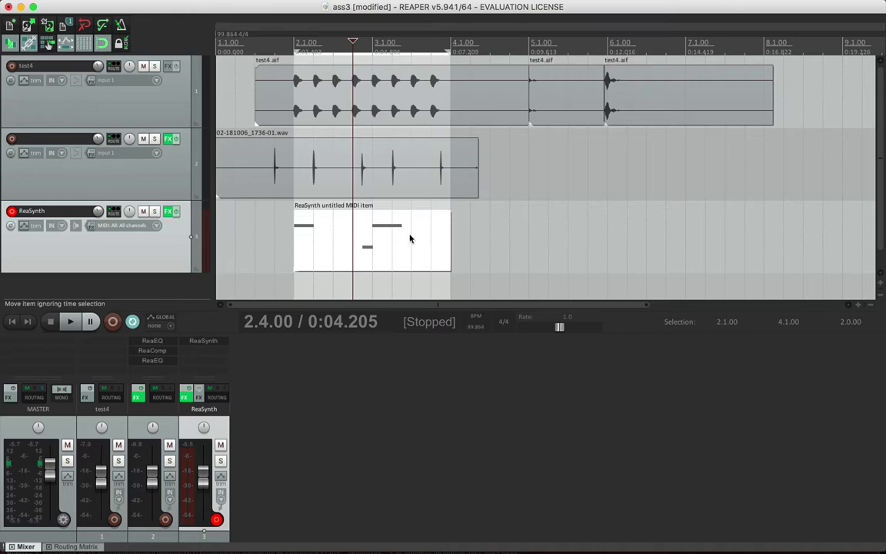
Extend the ReaSynth MIDI item to about 4.4.00 and shift its source end marker in the MIDI editor back to about measure 4
{"action": "double_click", "coordinate": [410, 239]}
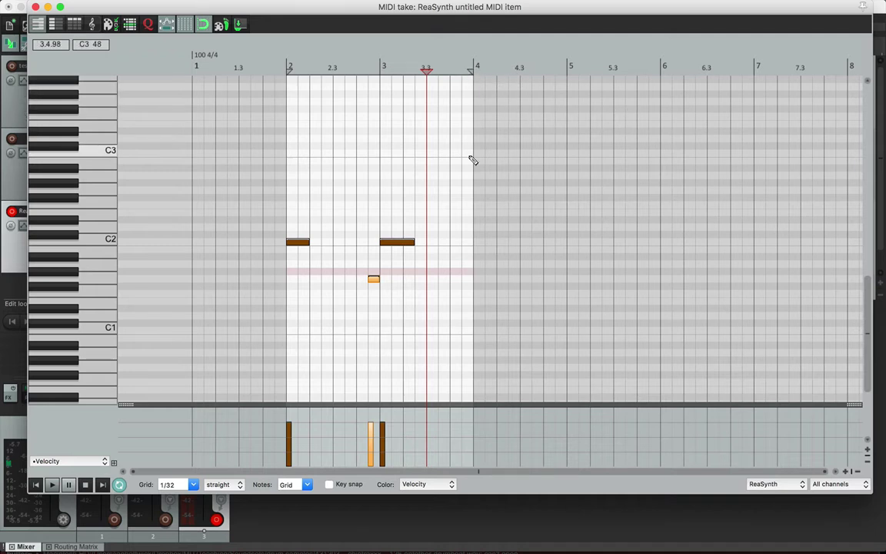
{"action": "key", "text": "Escape"}
{"action": "left_click_drag", "start_coordinate": [450, 248], "coordinate": [508, 248]}
{"action": "double_click", "coordinate": [446, 233]}
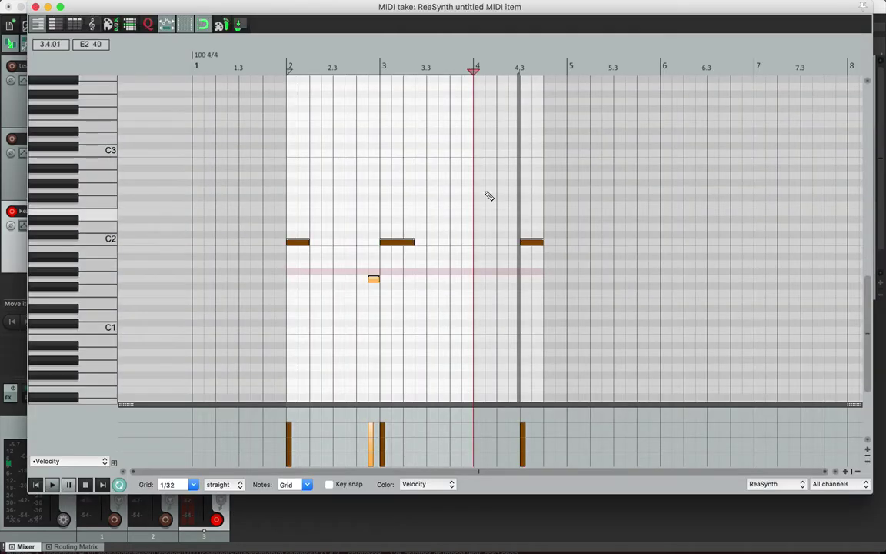
{"action": "left_click_drag", "start_coordinate": [519, 153], "coordinate": [475, 154]}
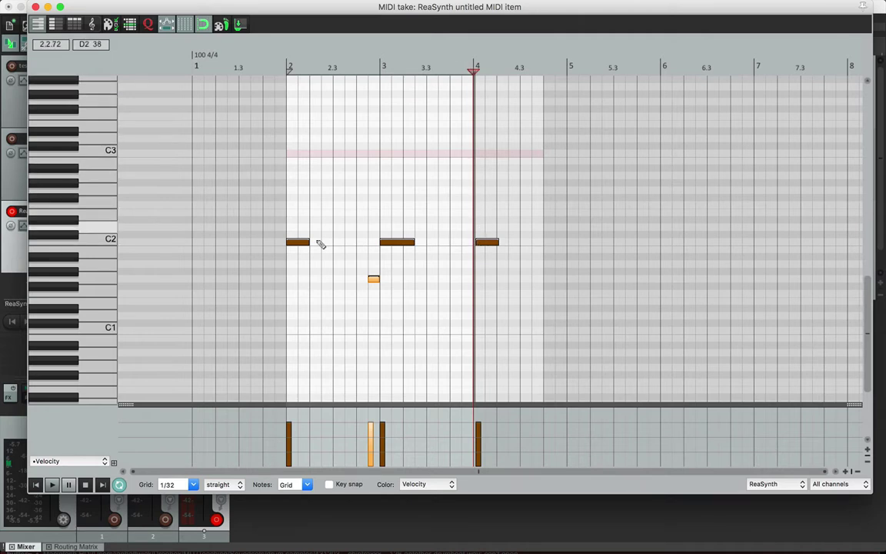
{"action": "key", "text": "Escape"}
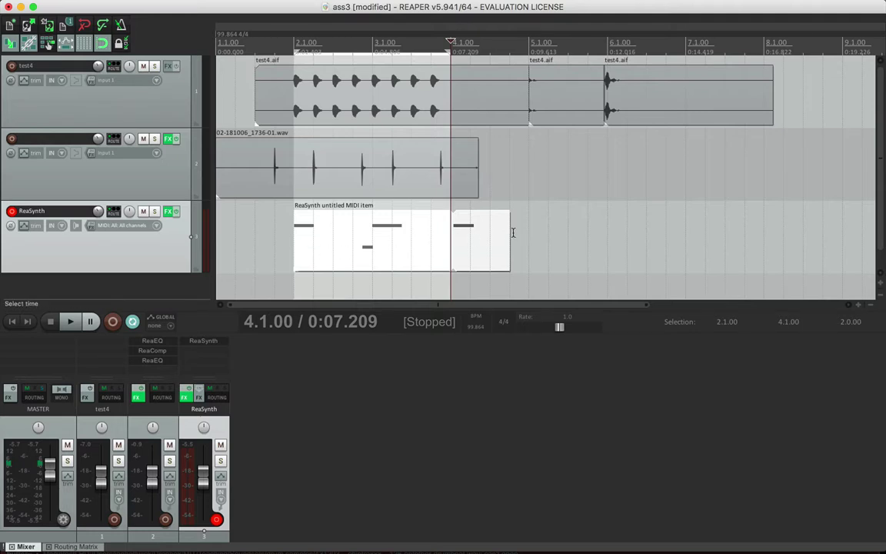
Loop the ReaSynth MIDI item out to about 8.4.00 and align its source end marker in the MIDI editor exactly with measure 4
{"action": "left_click_drag", "start_coordinate": [508, 232], "coordinate": [823, 239]}
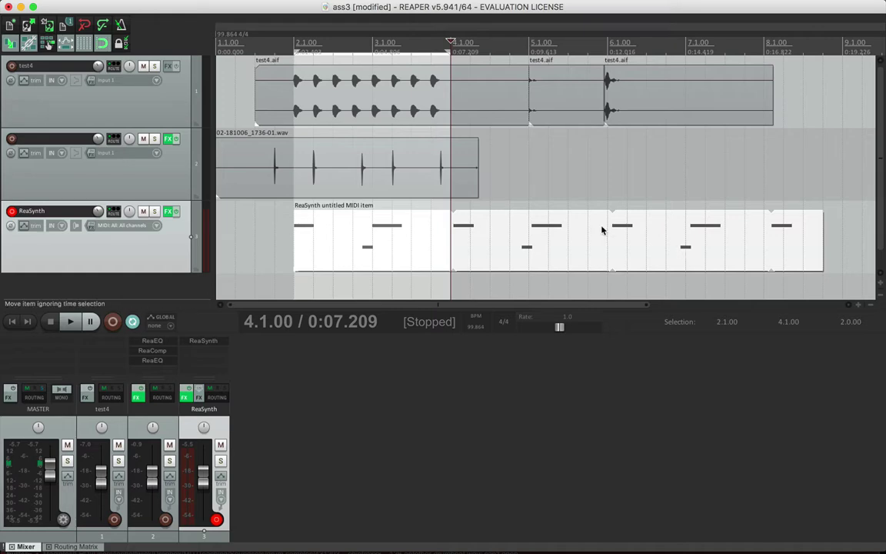
{"action": "double_click", "coordinate": [396, 251]}
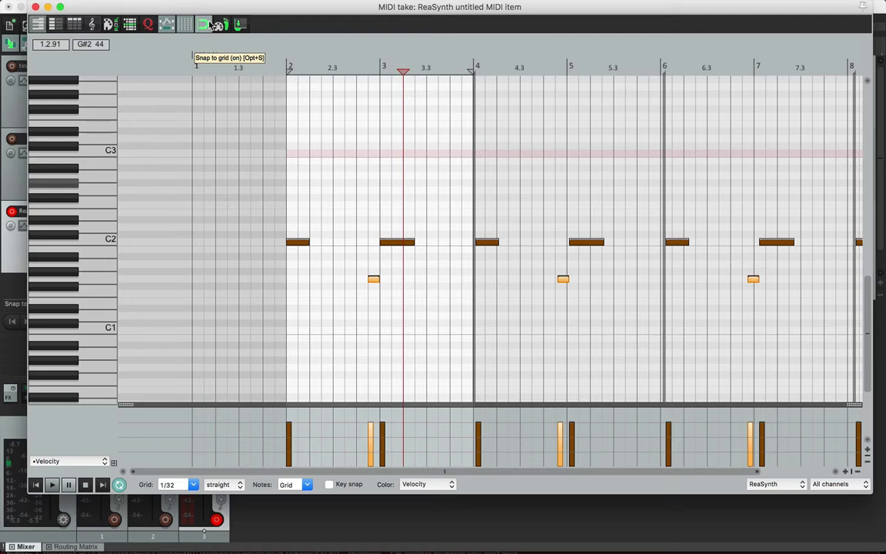
{"action": "mouse_move", "coordinate": [475, 113]}
{"action": "left_mouse_down"}
{"action": "mouse_move", "coordinate": [461, 113]}
{"action": "mouse_move", "coordinate": [472, 113]}
{"action": "left_mouse_up"}
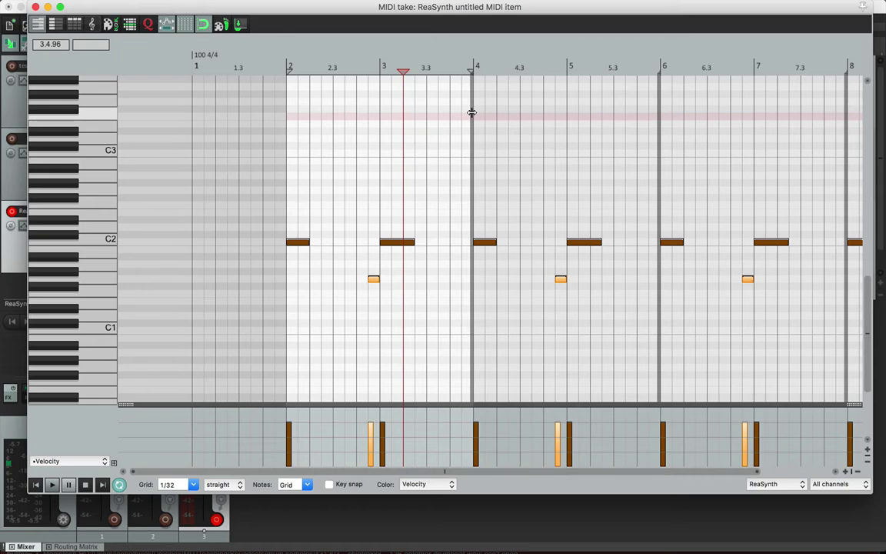
{"action": "scroll", "coordinate": [471, 113], "scroll_direction": "up", "scroll_amount": 5}
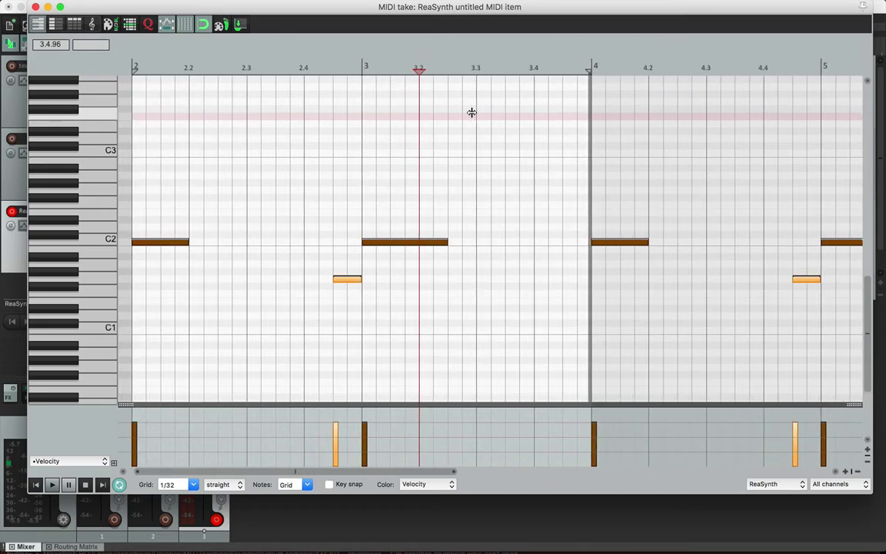
{"action": "scroll", "coordinate": [472, 113], "scroll_direction": "down", "scroll_amount": 5}
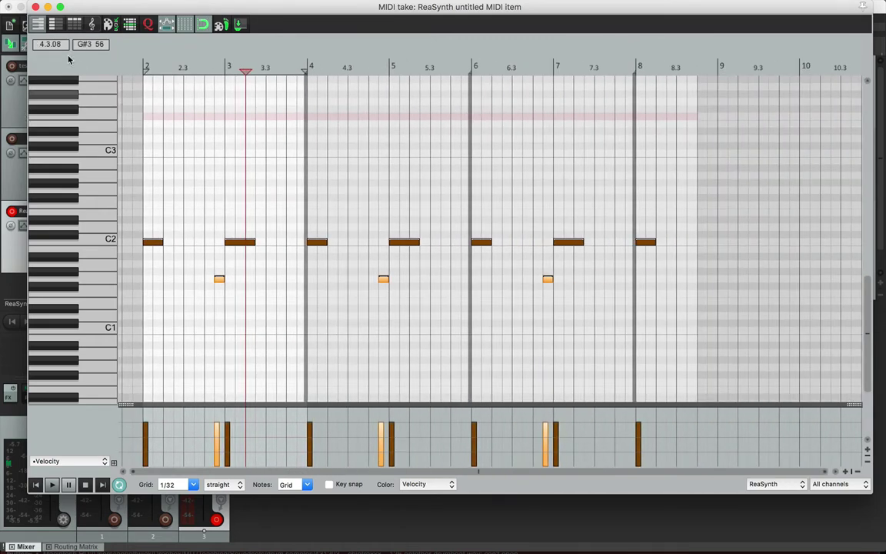
{"action": "left_click", "coordinate": [35, 7]}
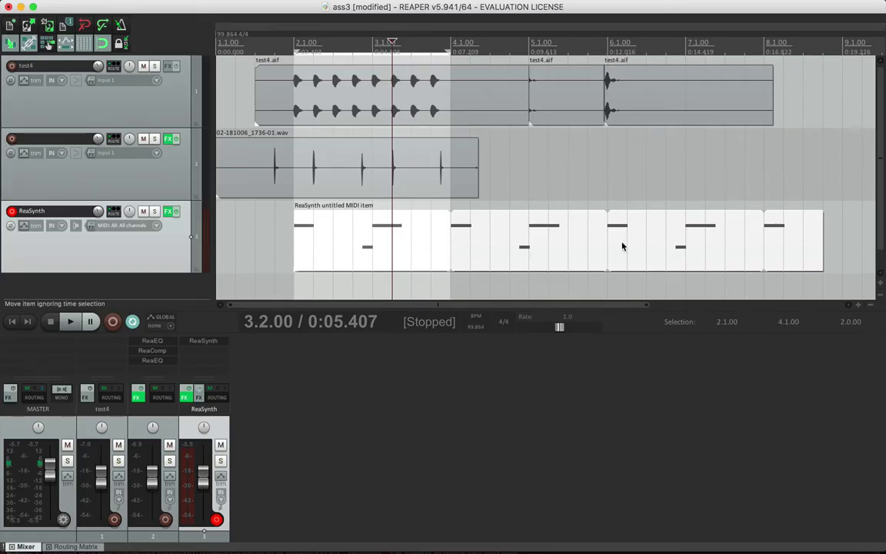
Try looping the second part of the track 2 recording out to about 7.4.00 and restore its end to 4.1.00
{"action": "key", "text": "super+z"}
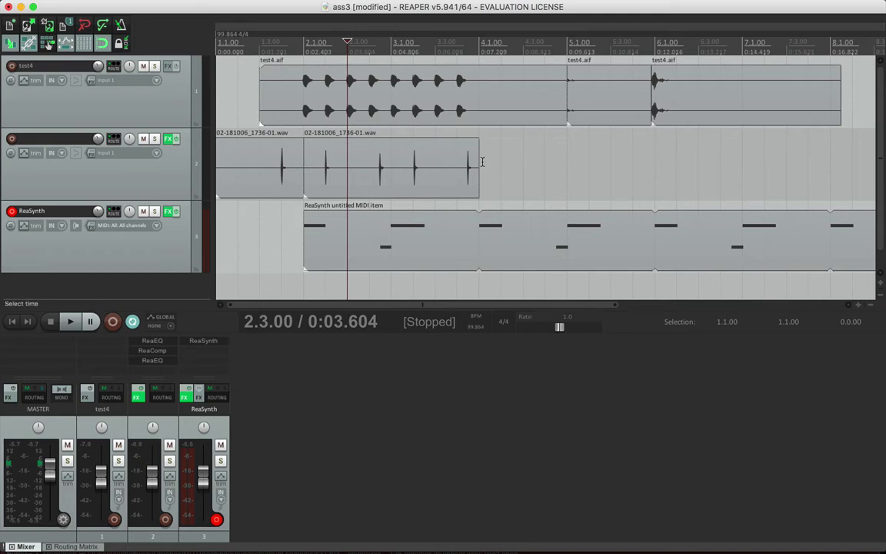
{"action": "left_click_drag", "start_coordinate": [476, 160], "coordinate": [815, 166]}
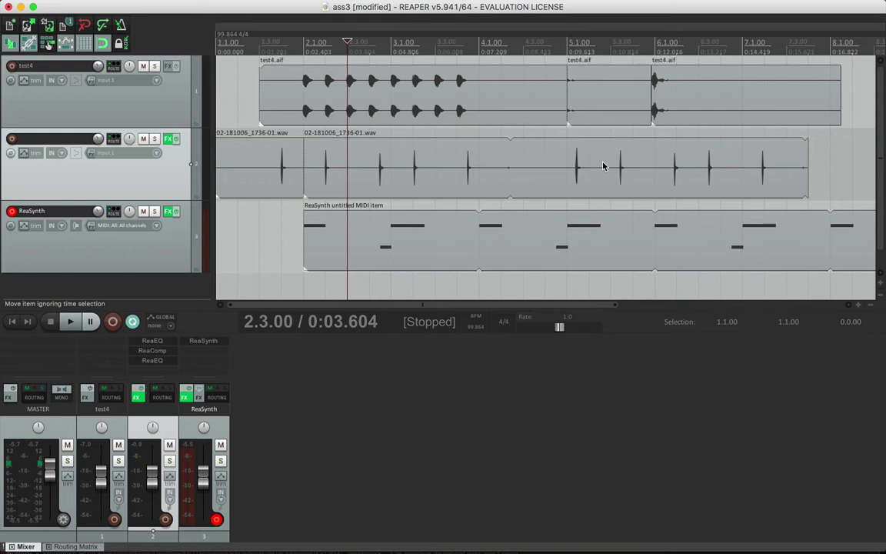
{"action": "left_click_drag", "start_coordinate": [804, 160], "coordinate": [478, 166]}
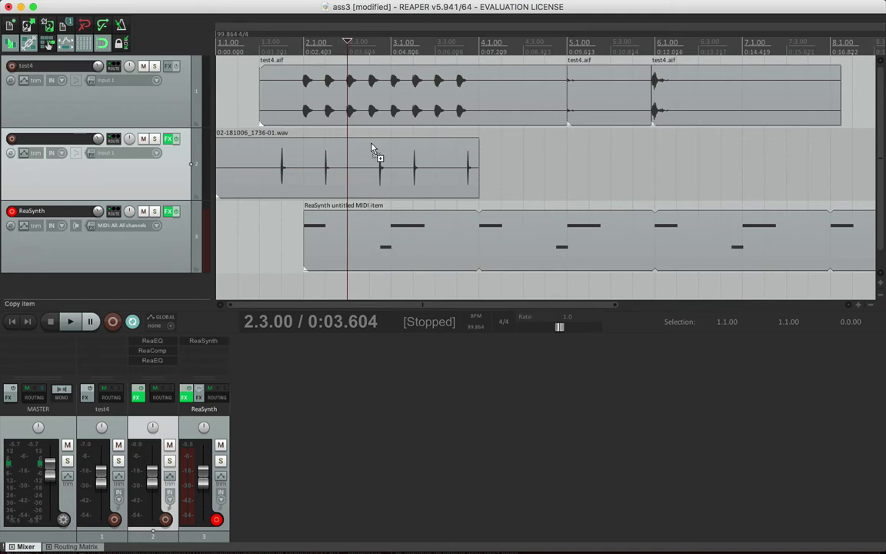
Place the edit cursor at measure 2 and split the track 2 recording there
{"action": "key", "text": "super+j"}
{"action": "type", "text": "2"}
{"action": "key", "text": "Return"}
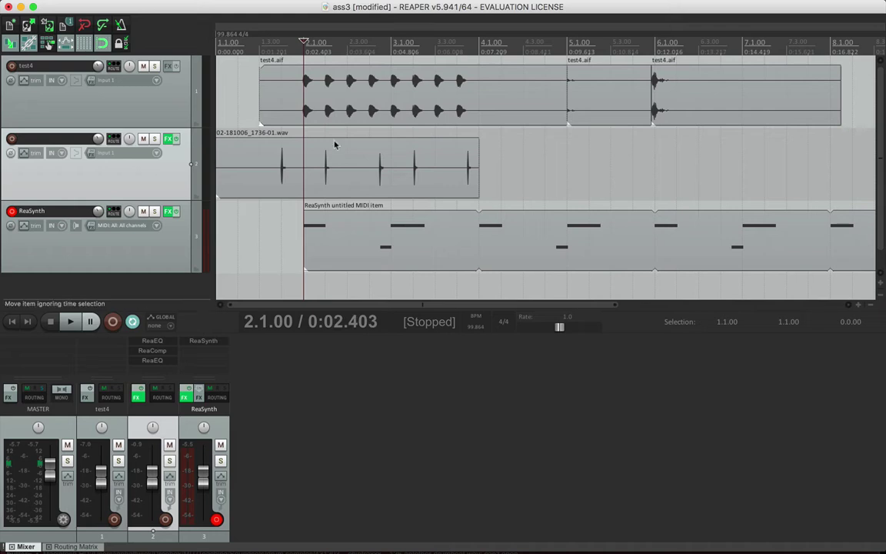
{"action": "left_click", "coordinate": [309, 171]}
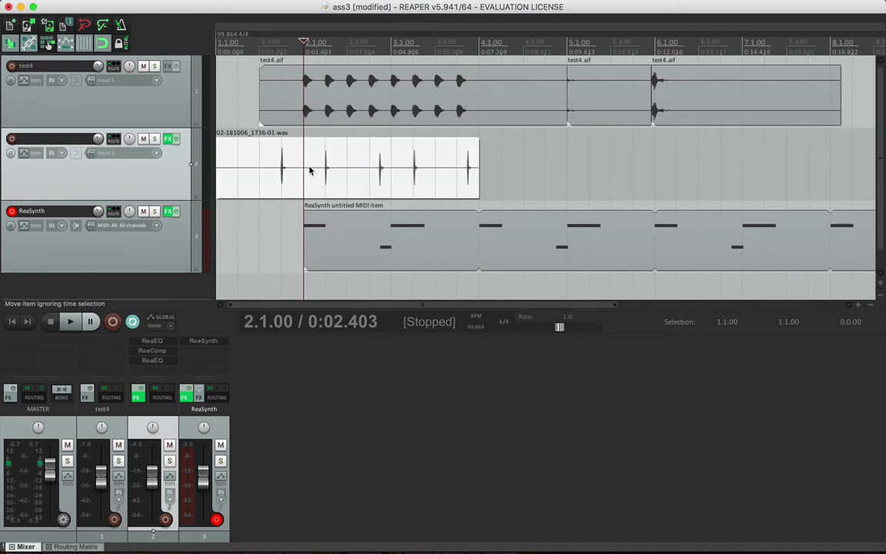
{"action": "key", "text": "s"}
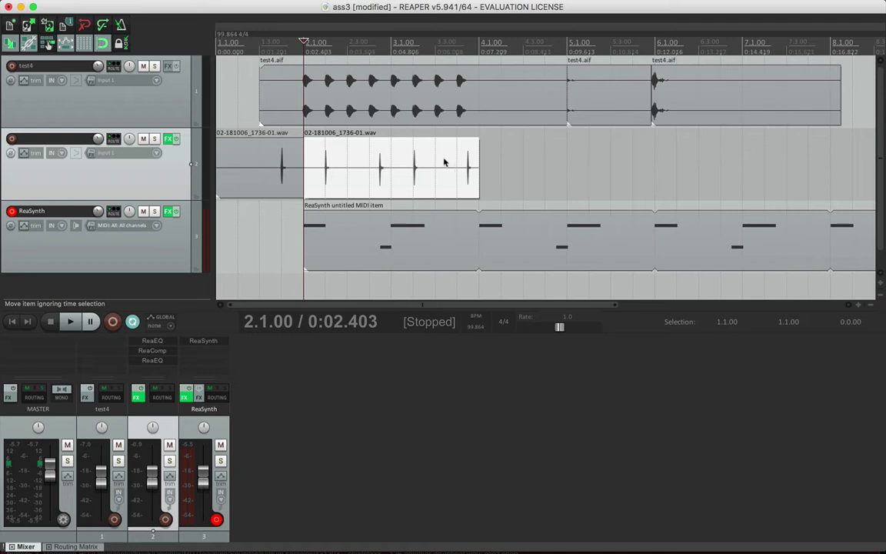
Check the item properties and the loop source setting of the track 2 segment starting at 2.1.00
{"action": "double_click", "coordinate": [364, 155]}
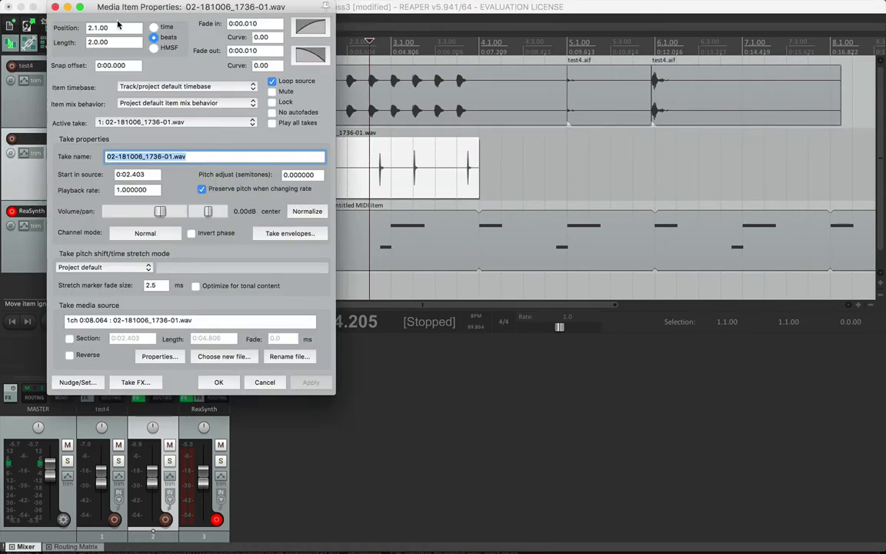
{"action": "key", "text": "Escape"}
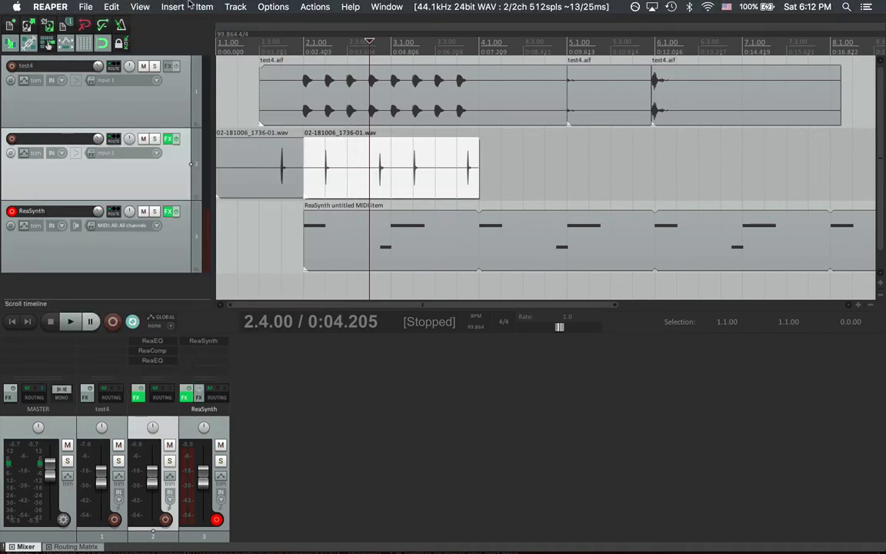
{"action": "left_click", "coordinate": [200, 6]}
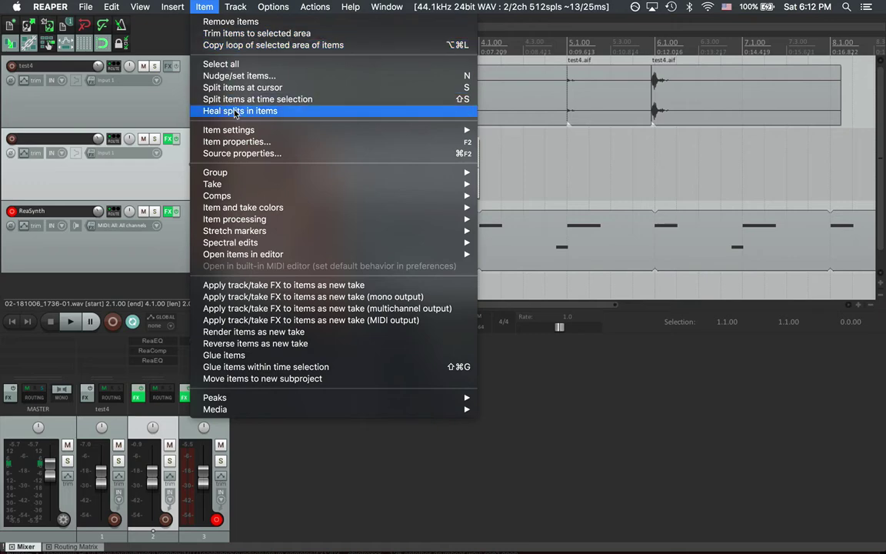
{"action": "mouse_move", "coordinate": [221, 130]}
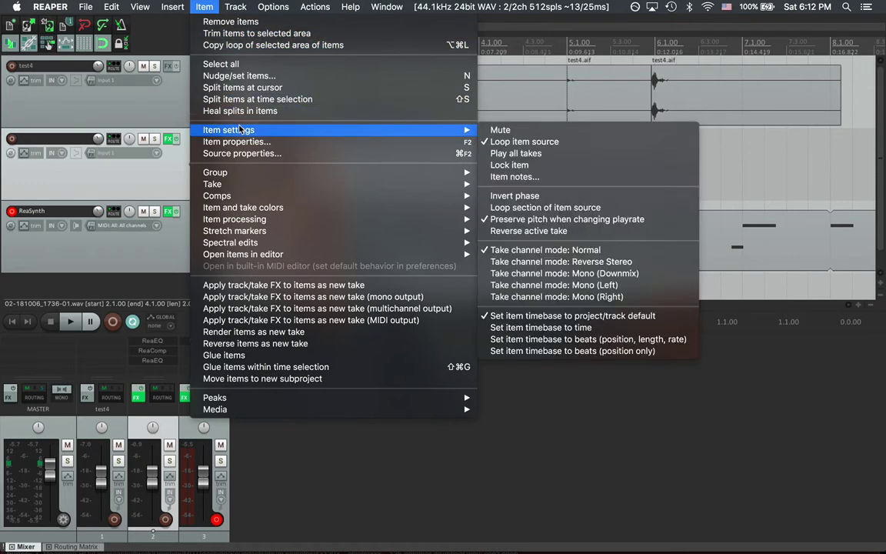
{"action": "left_click", "coordinate": [531, 142]}
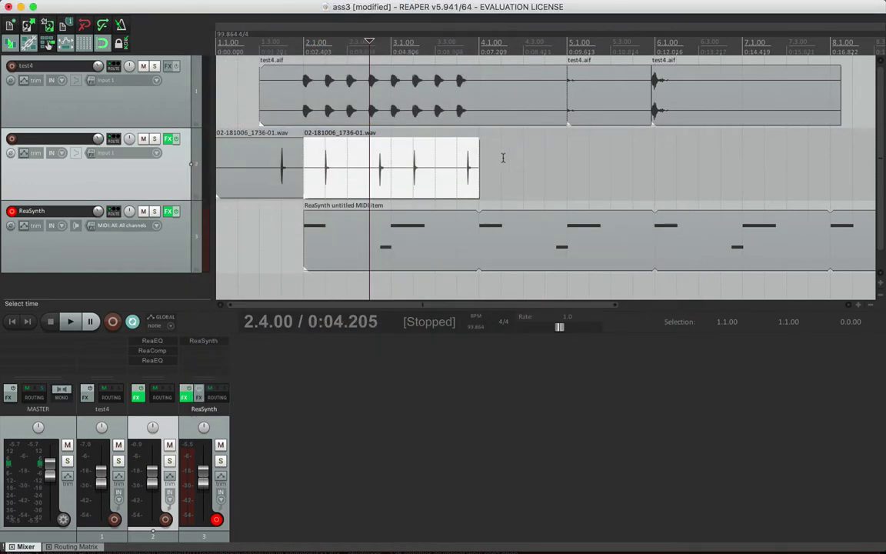
{"action": "mouse_move", "coordinate": [478, 173]}
{"action": "left_mouse_down"}
{"action": "mouse_move", "coordinate": [658, 172]}
{"action": "mouse_move", "coordinate": [478, 167]}
{"action": "left_mouse_up"}
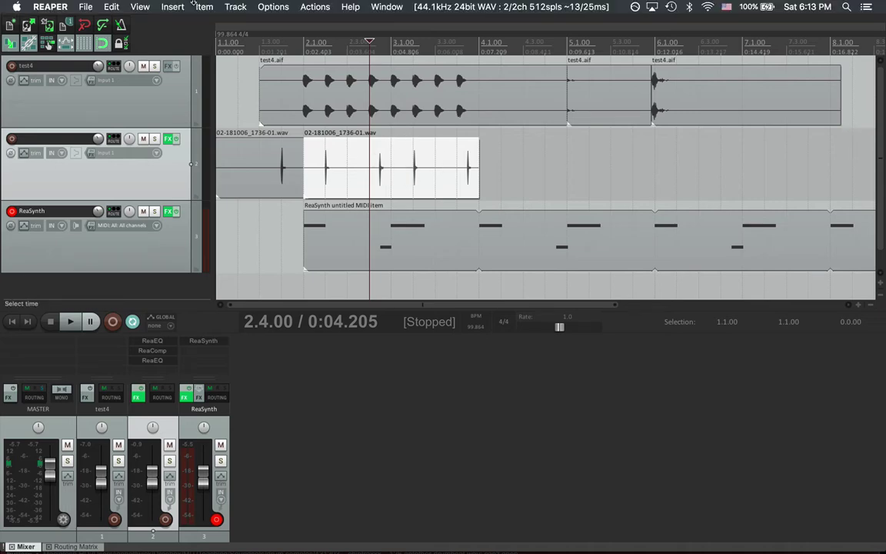
Enable Loop section of item source for the track 2 segment starting at 2.1.00 and loop it out to 8.1.00
{"action": "left_click", "coordinate": [235, 6]}
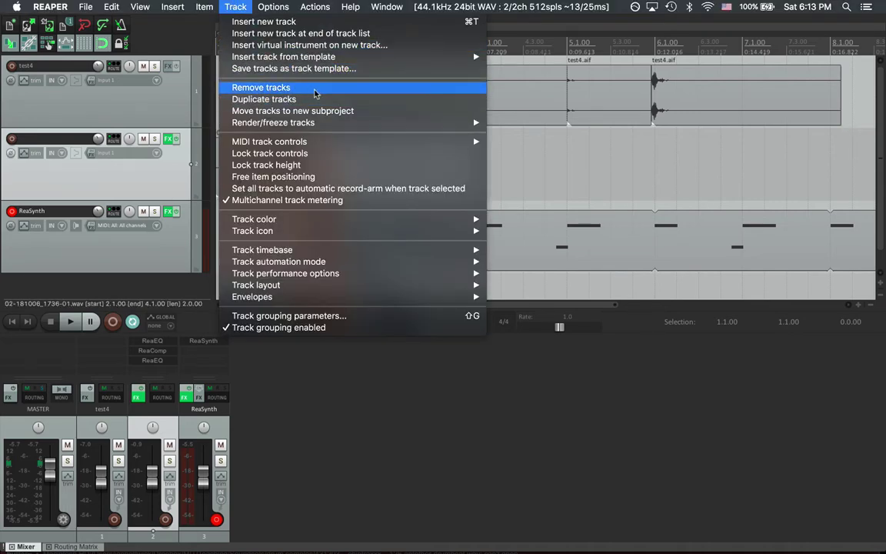
{"action": "mouse_move", "coordinate": [203, 6]}
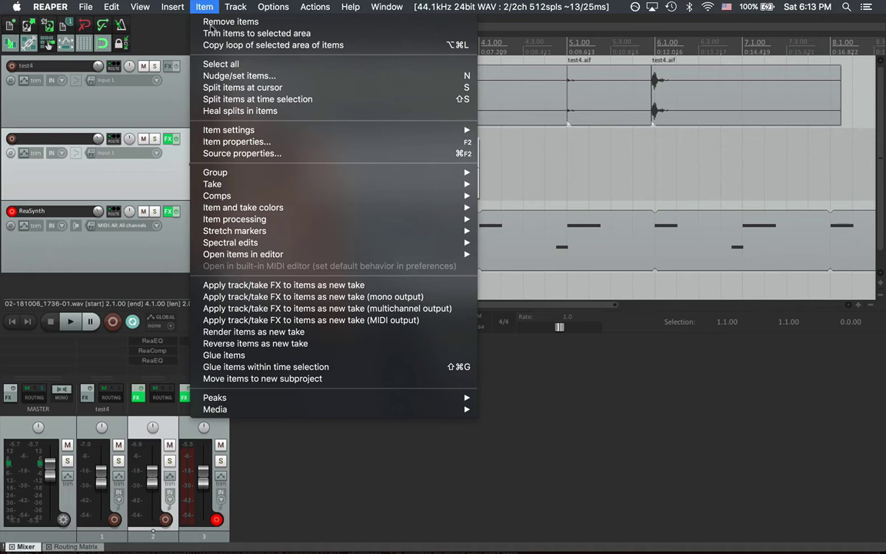
{"action": "mouse_move", "coordinate": [223, 130]}
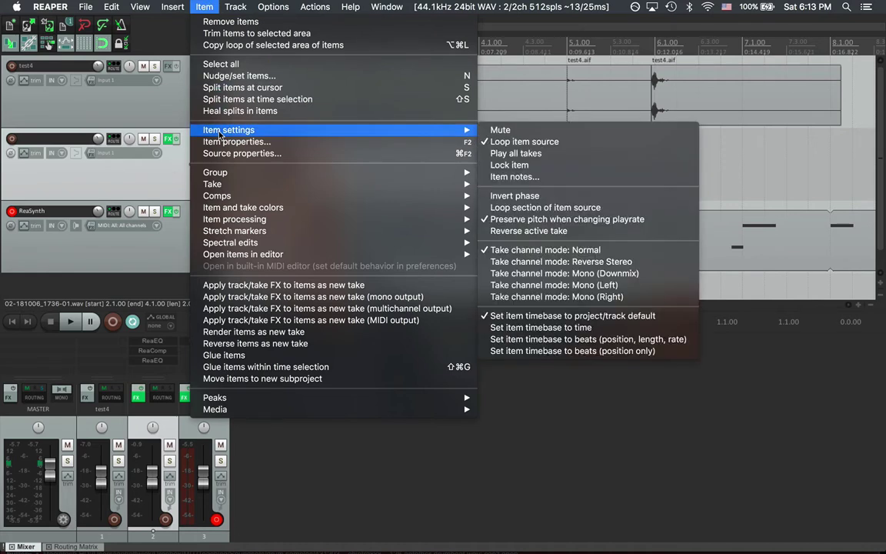
{"action": "left_click", "coordinate": [572, 211]}
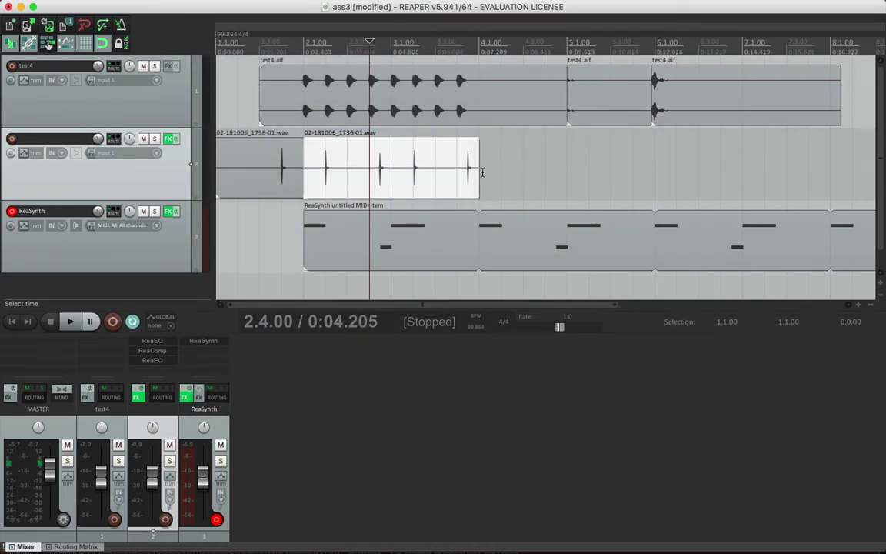
{"action": "left_click_drag", "start_coordinate": [482, 172], "coordinate": [830, 162]}
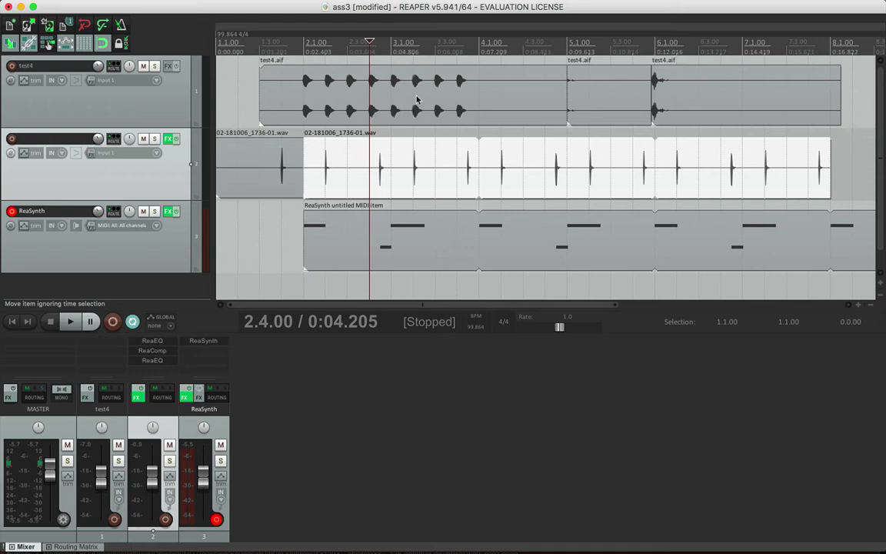
Move the last two test4.aif items onto a new track below ReaSynth and trim the remaining test4 item to run from 1.4.00 to 4.1.00
{"action": "left_click", "coordinate": [600, 80]}
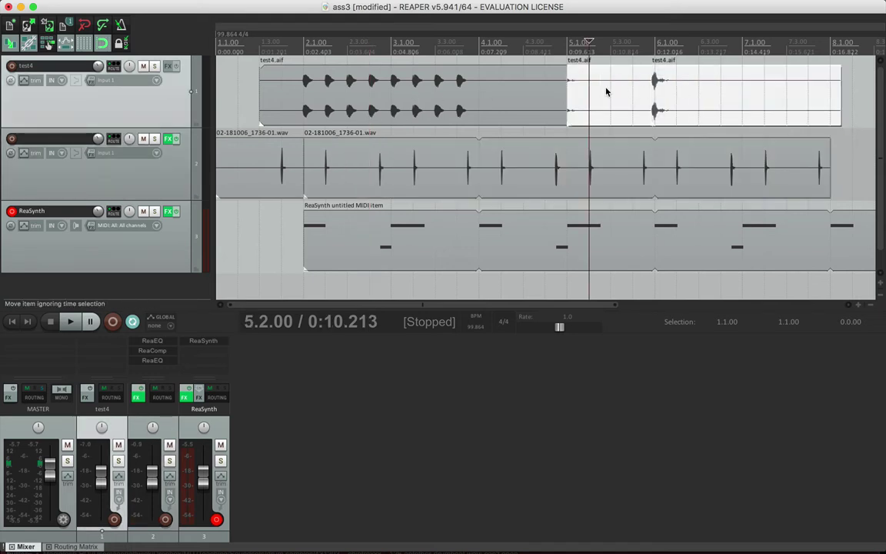
{"action": "left_click_drag", "start_coordinate": [613, 91], "coordinate": [613, 281]}
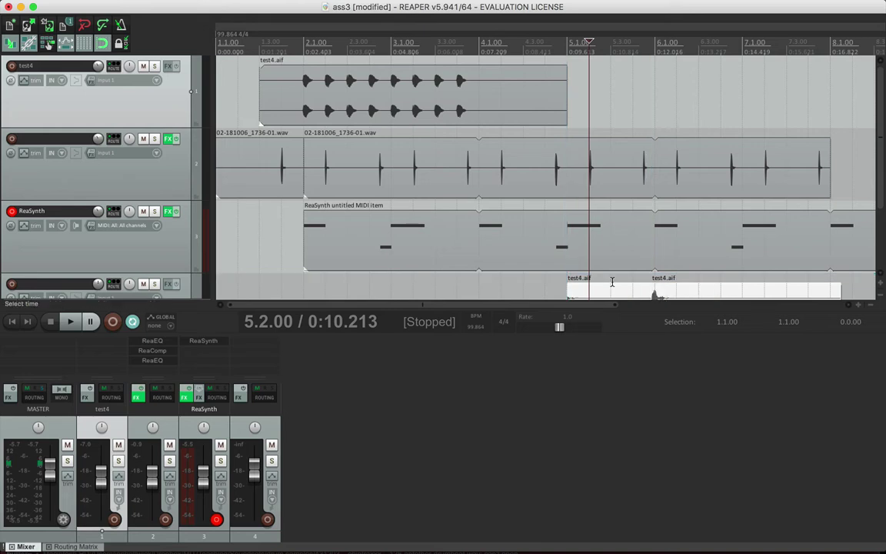
{"action": "left_click_drag", "start_coordinate": [567, 94], "coordinate": [479, 92]}
{"action": "left_click_drag", "start_coordinate": [260, 92], "coordinate": [285, 92]}
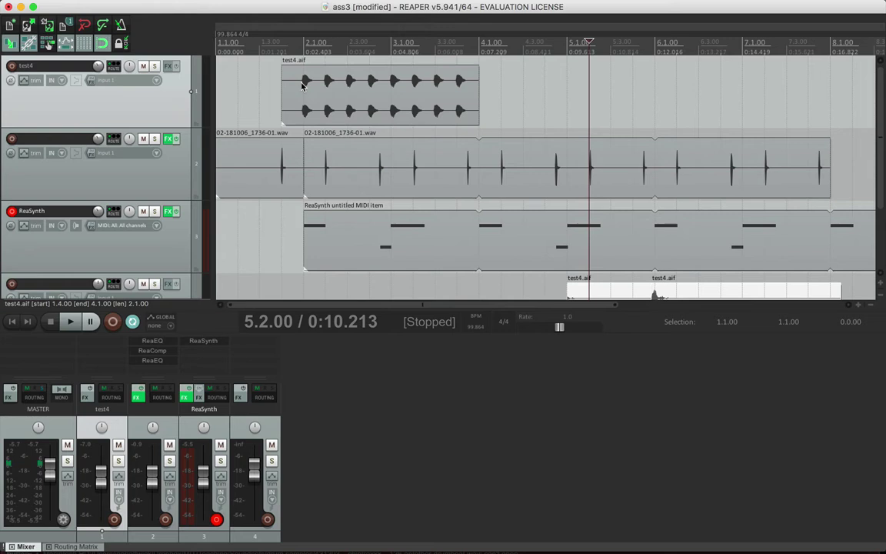
Place the edit cursor at measure 2 and split the test4.aif item on the test4 track there
{"action": "key", "text": "super+j"}
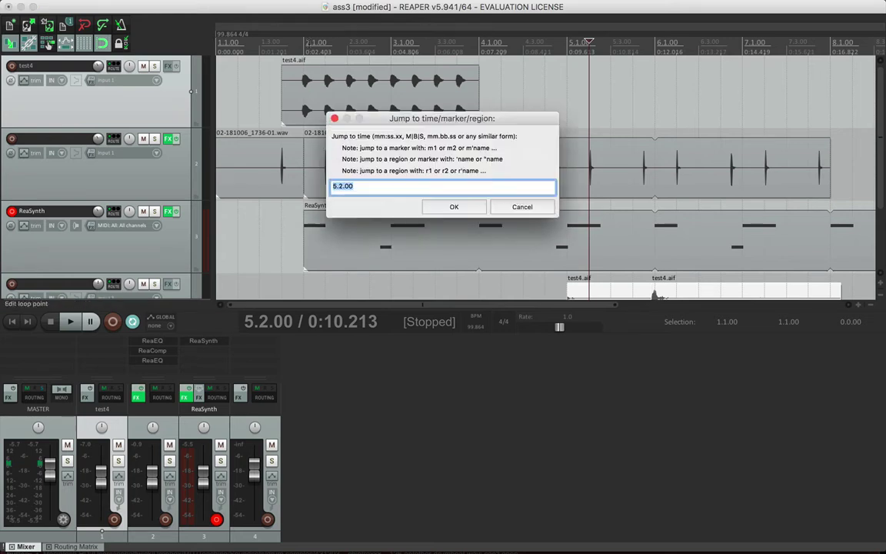
{"action": "type", "text": "2"}
{"action": "key", "text": "Return"}
{"action": "left_click", "coordinate": [353, 94]}
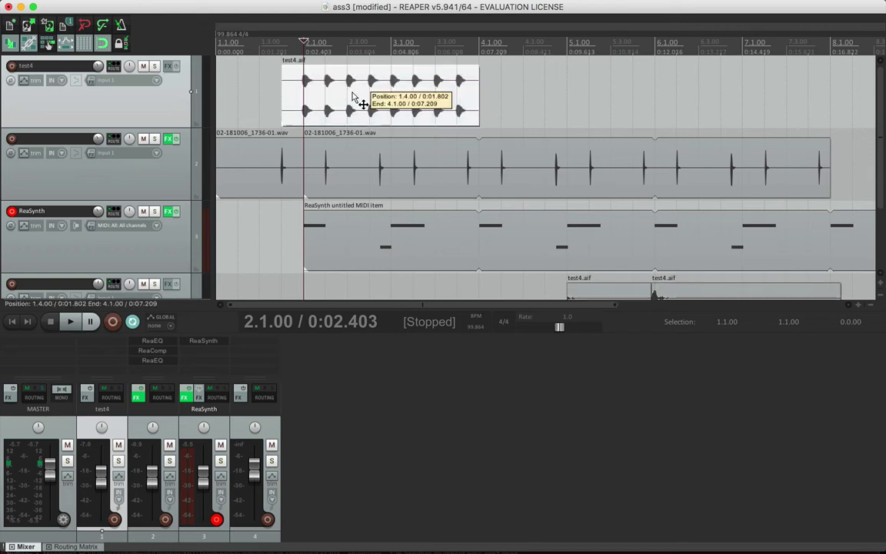
{"action": "key", "text": "super+j"}
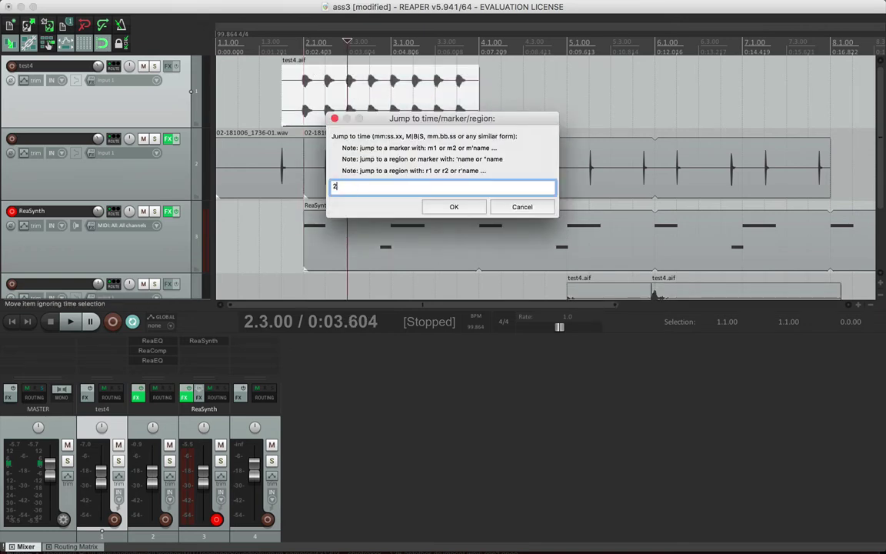
{"action": "key", "text": "Return"}
{"action": "key", "text": "s"}
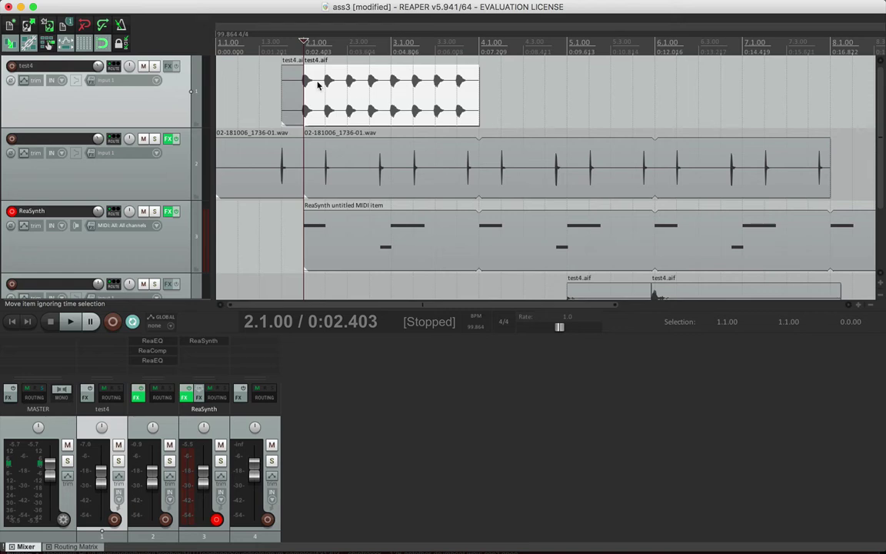
{"action": "scroll", "coordinate": [300, 83], "scroll_direction": "up", "scroll_amount": 5}
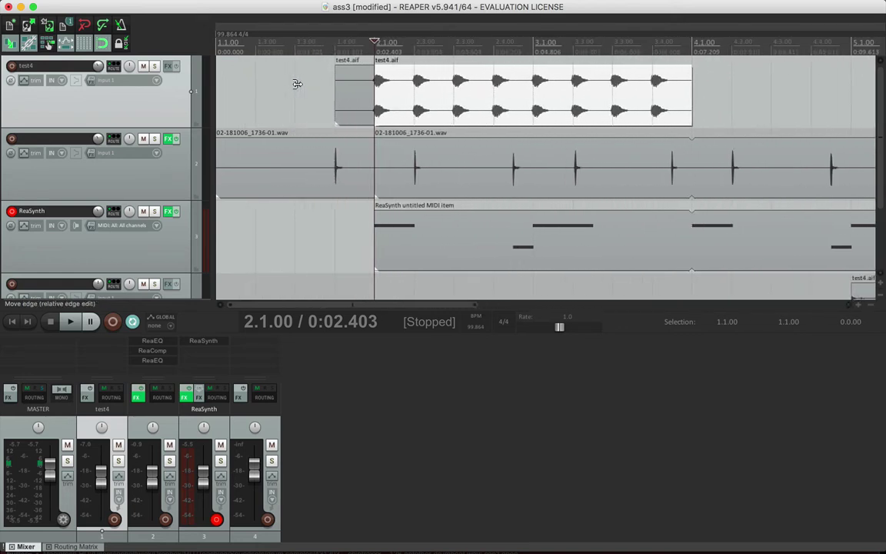
Set the project's grid line spacing to 1/16 in the snap and grid settings
{"action": "scroll", "coordinate": [297, 83], "scroll_direction": "up", "scroll_amount": 4}
{"action": "scroll", "coordinate": [610, 103], "scroll_direction": "up", "scroll_amount": 6}
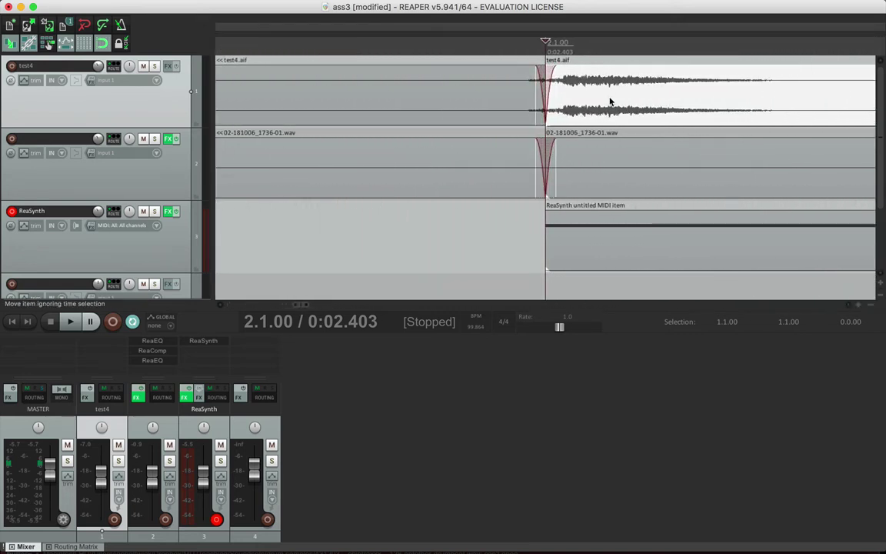
{"action": "scroll", "coordinate": [609, 103], "scroll_direction": "down", "scroll_amount": 5}
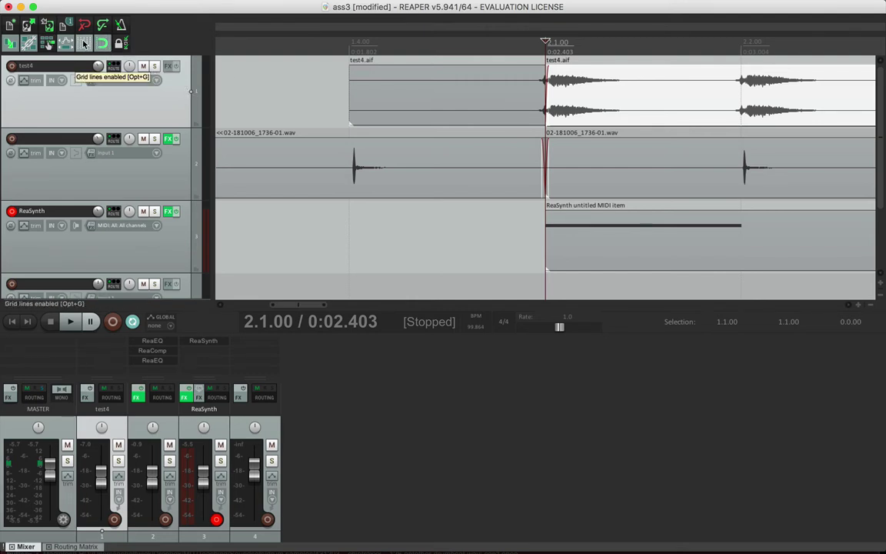
{"action": "right_click", "coordinate": [101, 47]}
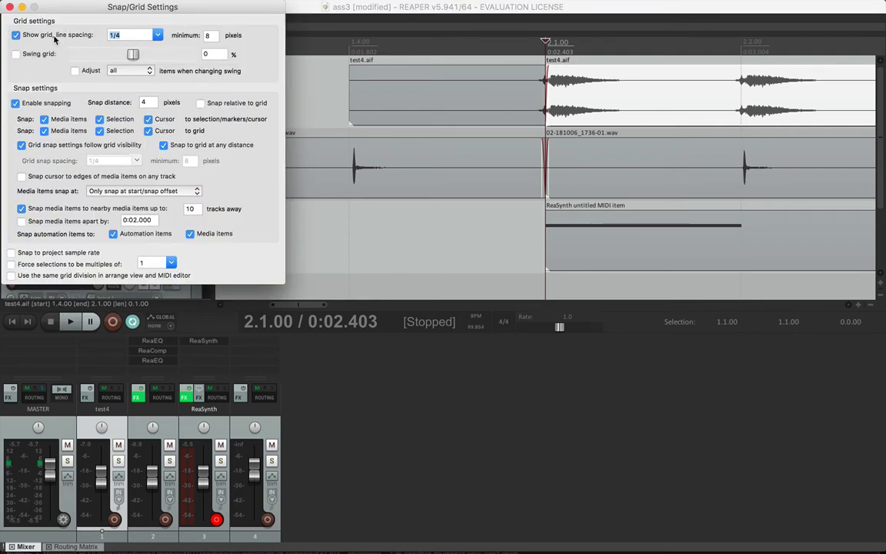
{"action": "left_click", "coordinate": [156, 35]}
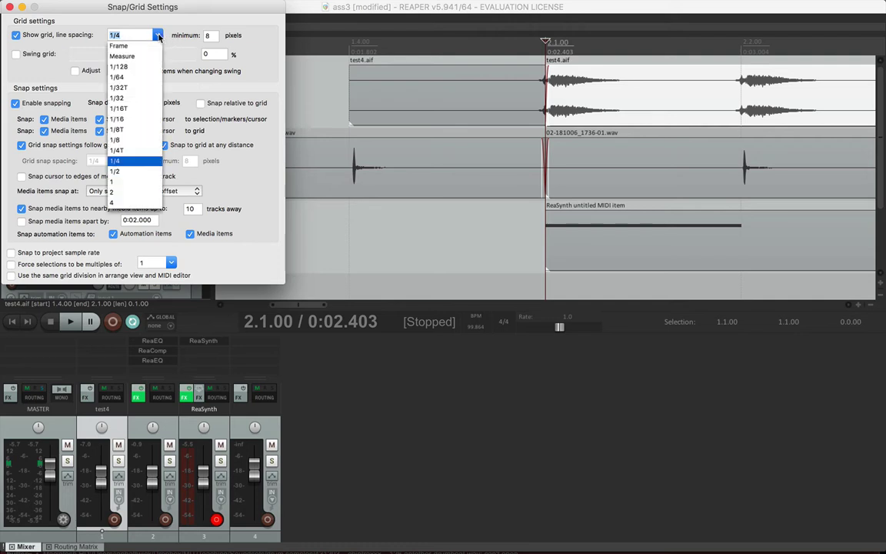
{"action": "left_click", "coordinate": [116, 118]}
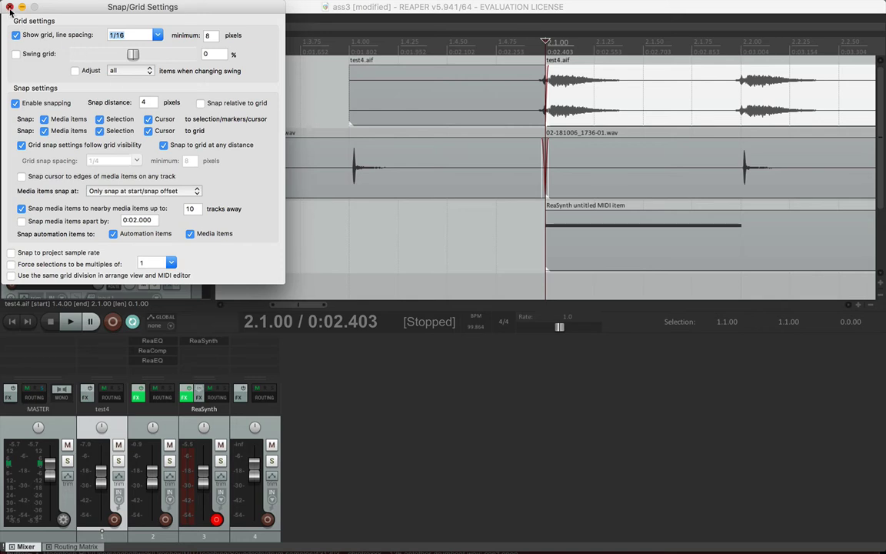
{"action": "left_click", "coordinate": [10, 7]}
Extend the start of the test4.aif item at measure 2 back to 1.4.75 and delete the leftover segment before it
{"action": "left_click", "coordinate": [552, 94]}
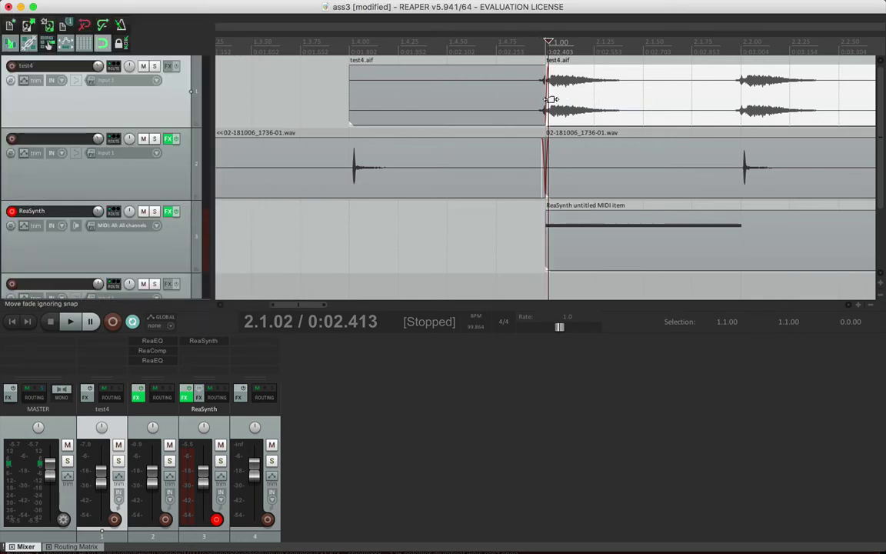
{"action": "left_click_drag", "start_coordinate": [546, 107], "coordinate": [512, 105]}
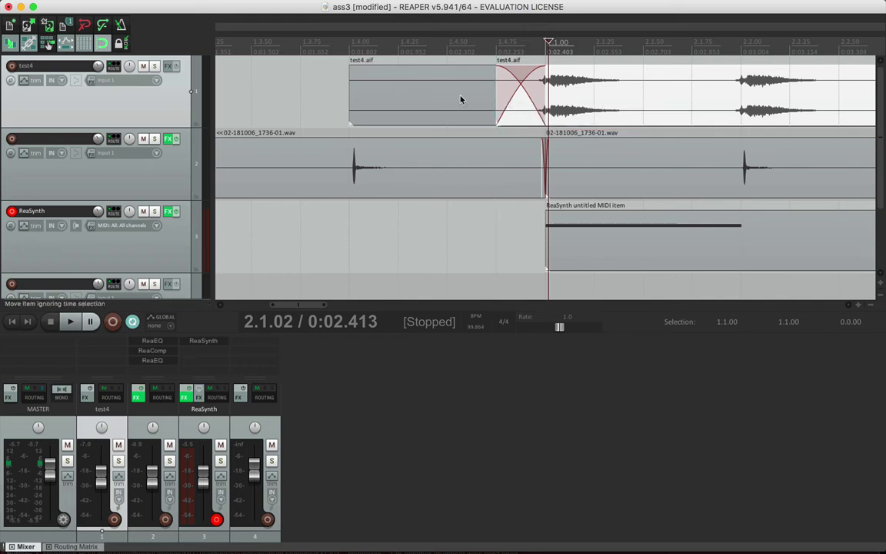
{"action": "left_click", "coordinate": [431, 105]}
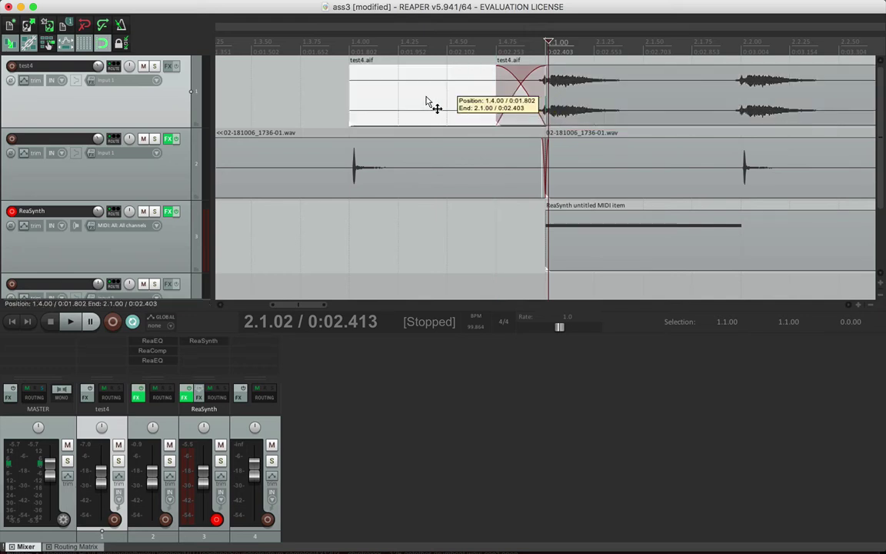
{"action": "key", "text": "Delete"}
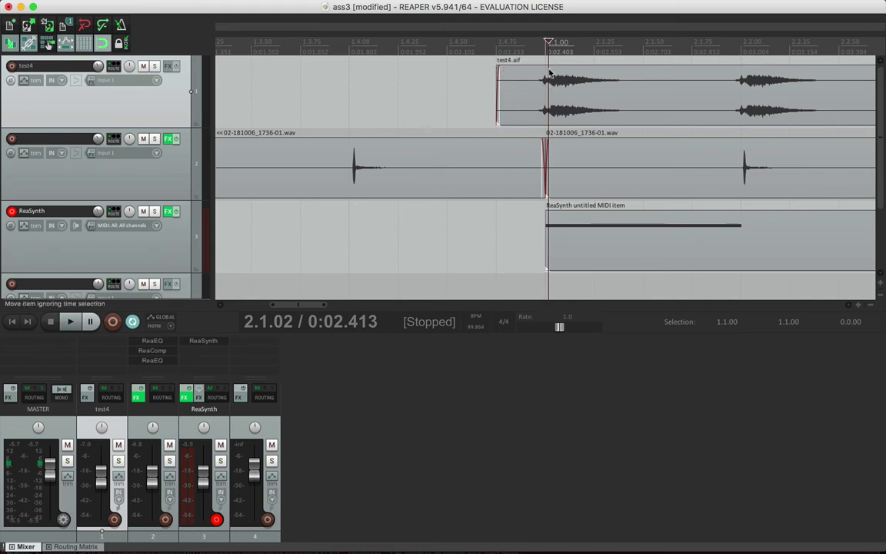
Trim the end of the test4.aif item on the test4 track back to 3.4.75
{"action": "scroll", "coordinate": [531, 121], "scroll_direction": "up", "scroll_amount": 2}
{"action": "scroll", "coordinate": [531, 122], "scroll_direction": "down", "scroll_amount": 4}
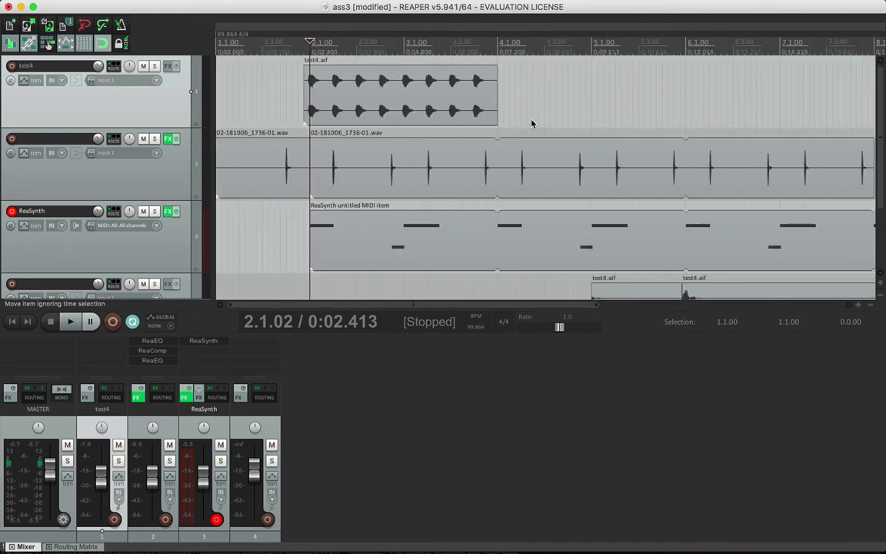
{"action": "left_click", "coordinate": [519, 64]}
{"action": "scroll", "coordinate": [541, 98], "scroll_direction": "up", "scroll_amount": 3}
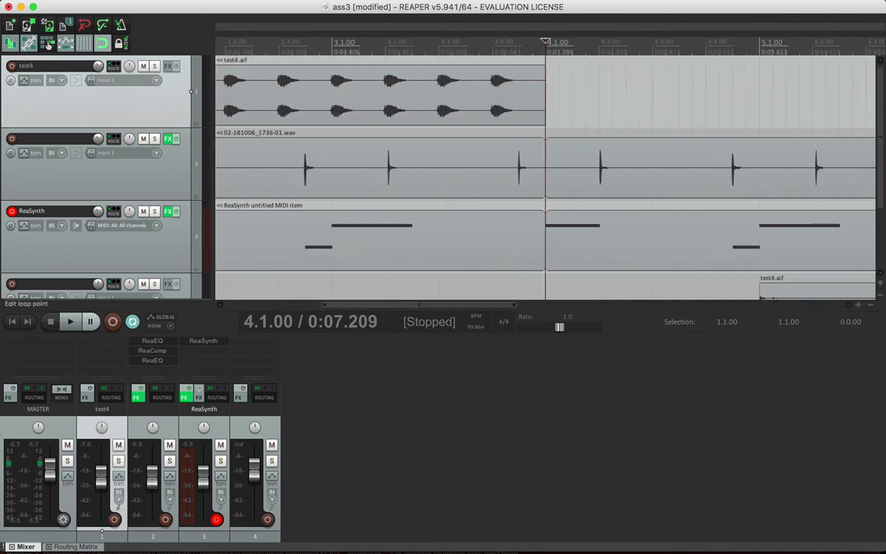
{"action": "left_click_drag", "start_coordinate": [541, 99], "coordinate": [530, 95]}
{"action": "scroll", "coordinate": [500, 103], "scroll_direction": "down", "scroll_amount": 4}
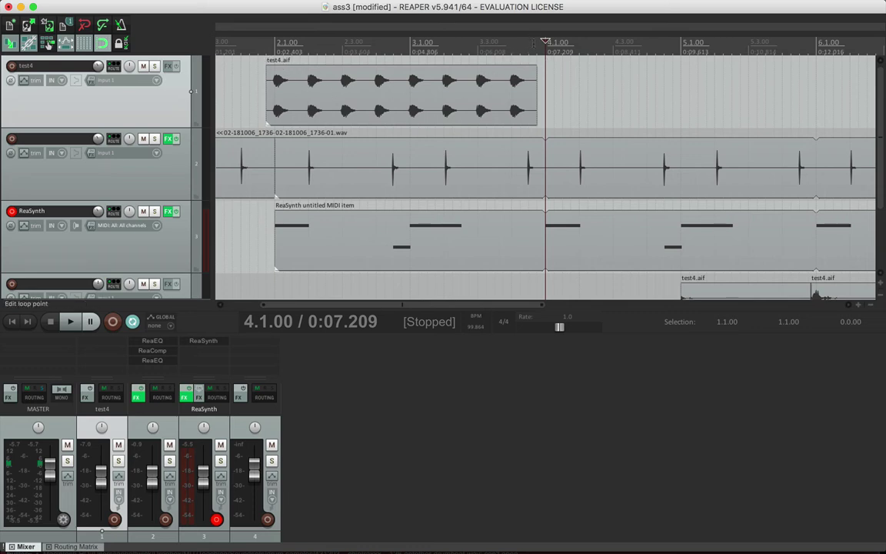
Enable Loop section of item source for the test4.aif item on the test4 track and loop it out to 6.1.25
{"action": "left_click", "coordinate": [396, 95]}
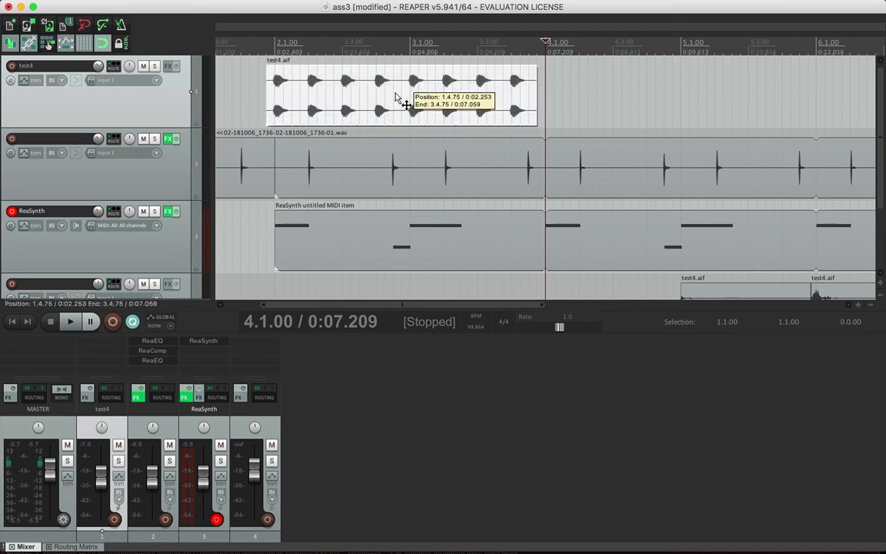
{"action": "left_click", "coordinate": [205, 7]}
{"action": "mouse_move", "coordinate": [251, 132]}
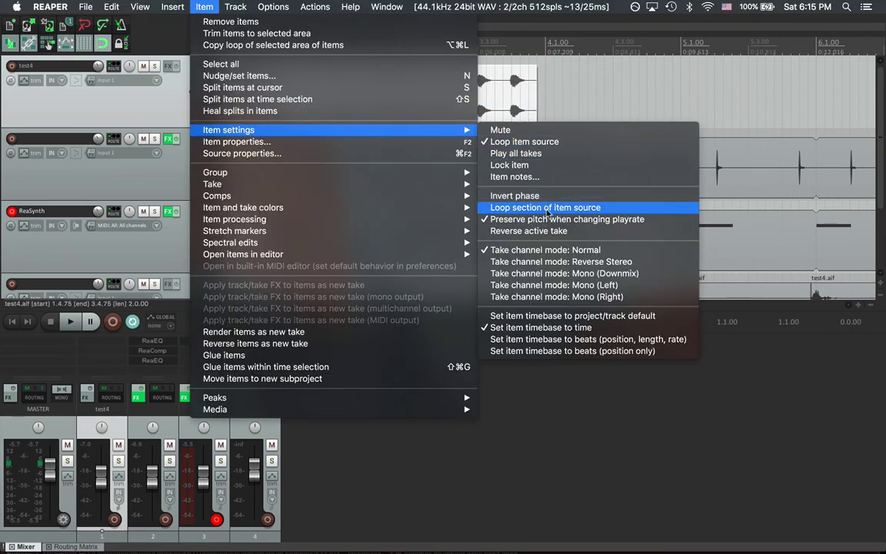
{"action": "left_click", "coordinate": [581, 208]}
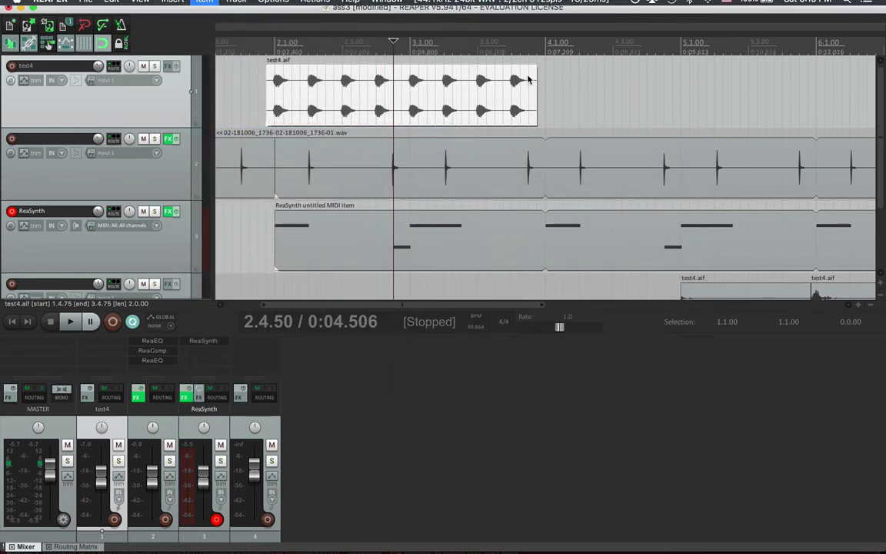
{"action": "left_click_drag", "start_coordinate": [547, 101], "coordinate": [830, 100]}
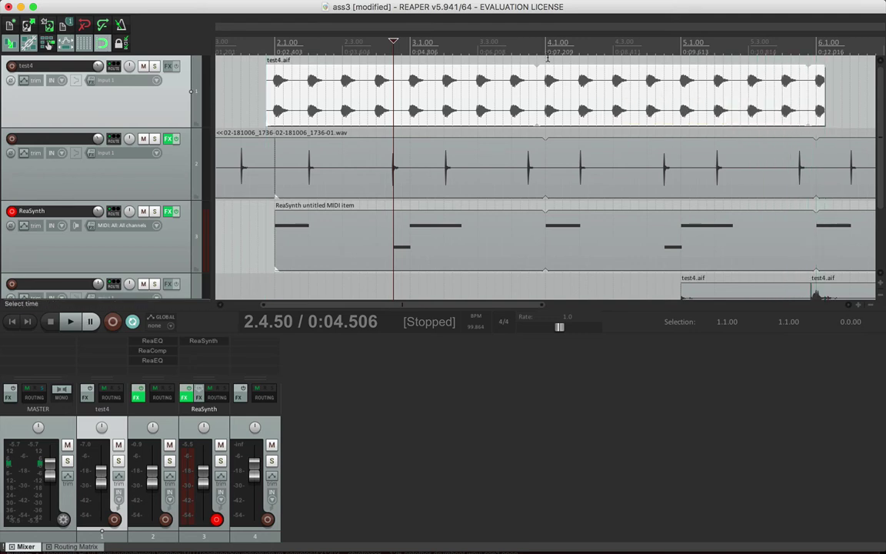
Play the project from the beginning to check how the looped test4.aif item lines up with the other tracks
{"action": "scroll", "coordinate": [536, 59], "scroll_direction": "up", "scroll_amount": 3}
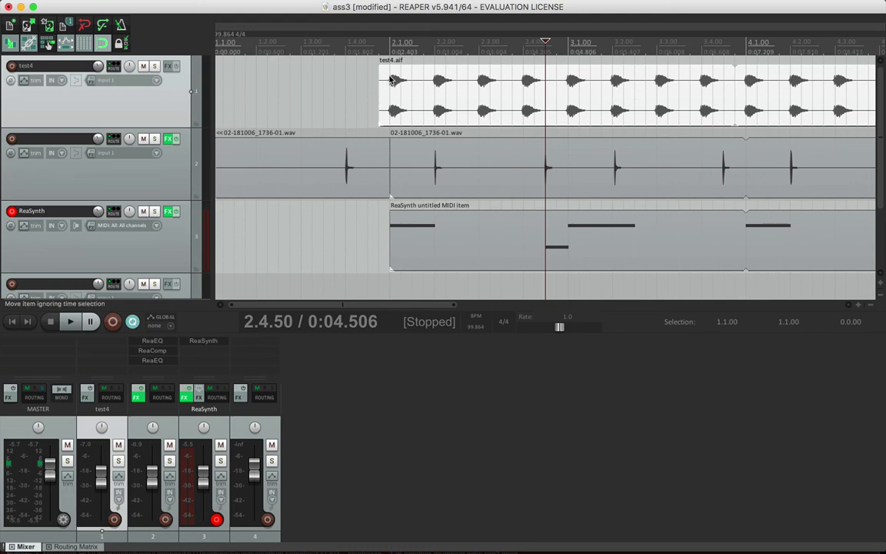
{"action": "scroll", "coordinate": [390, 77], "scroll_direction": "down", "scroll_amount": 3}
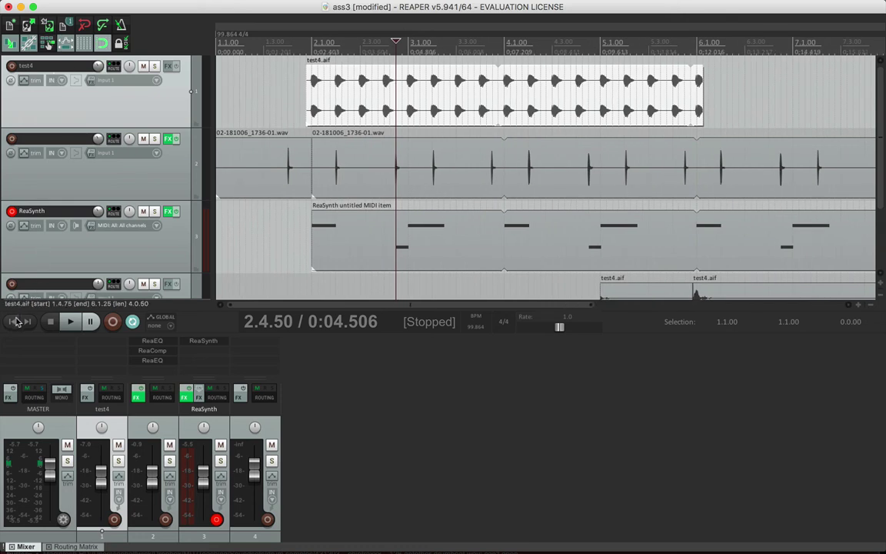
{"action": "key", "text": "Home"}
{"action": "key", "text": "space"}
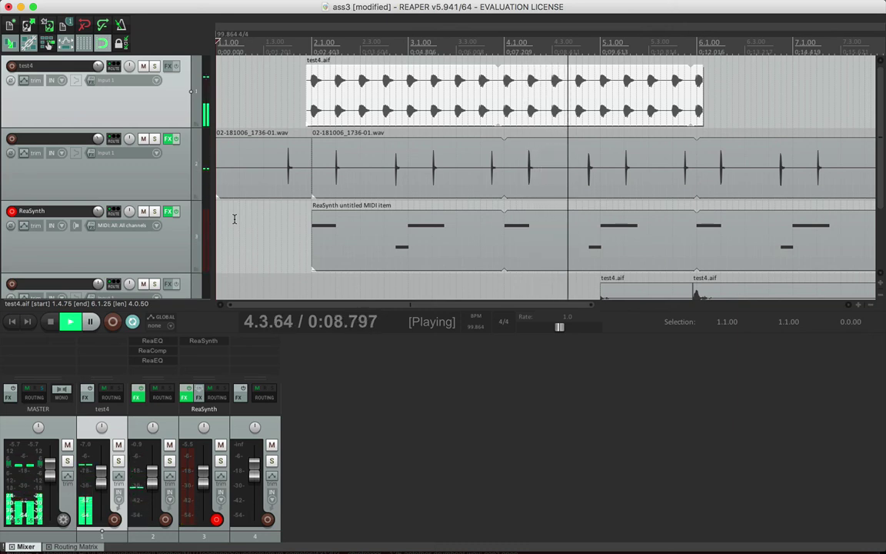
{"action": "key", "text": "space"}
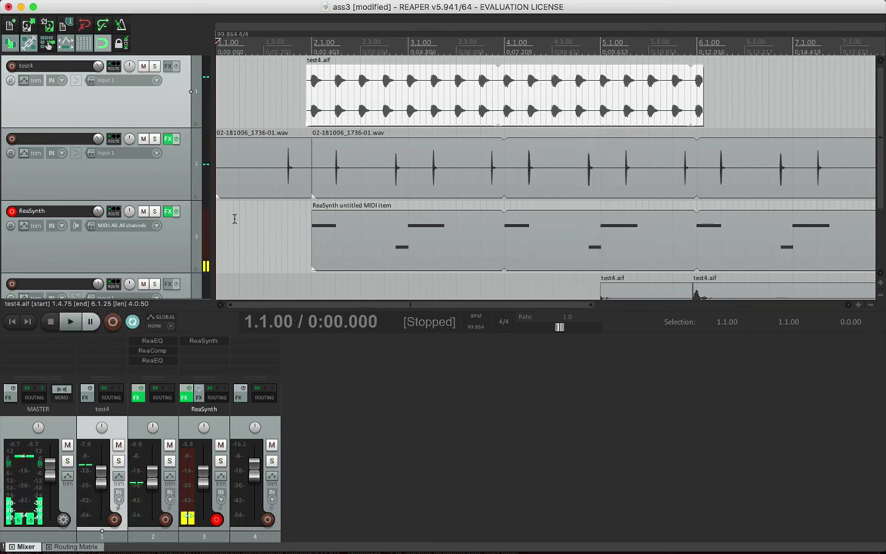